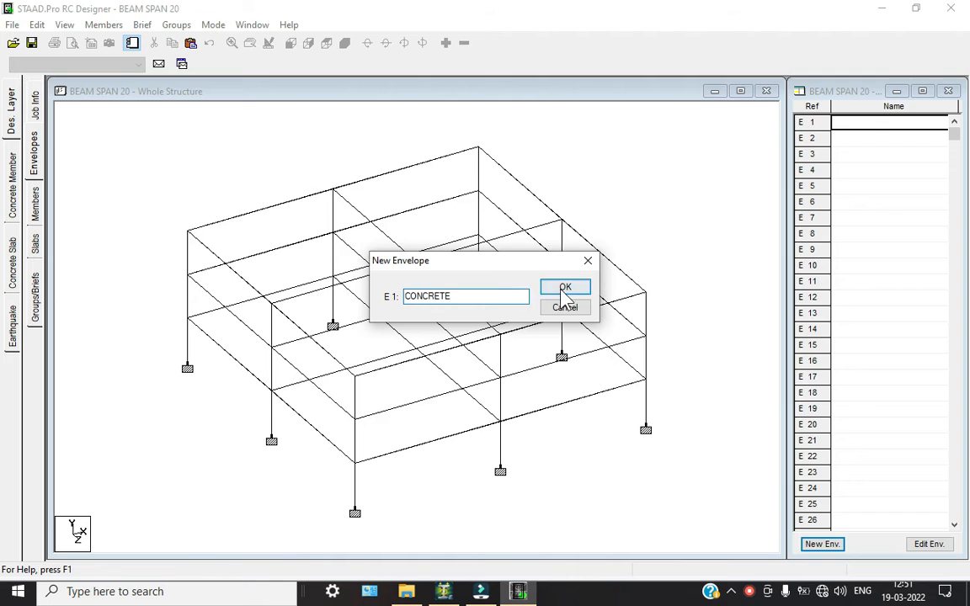
Step: Create the CONCRETE envelope with both load cases, DL and LL, without limiting the list to combinations
left_click(336, 355)
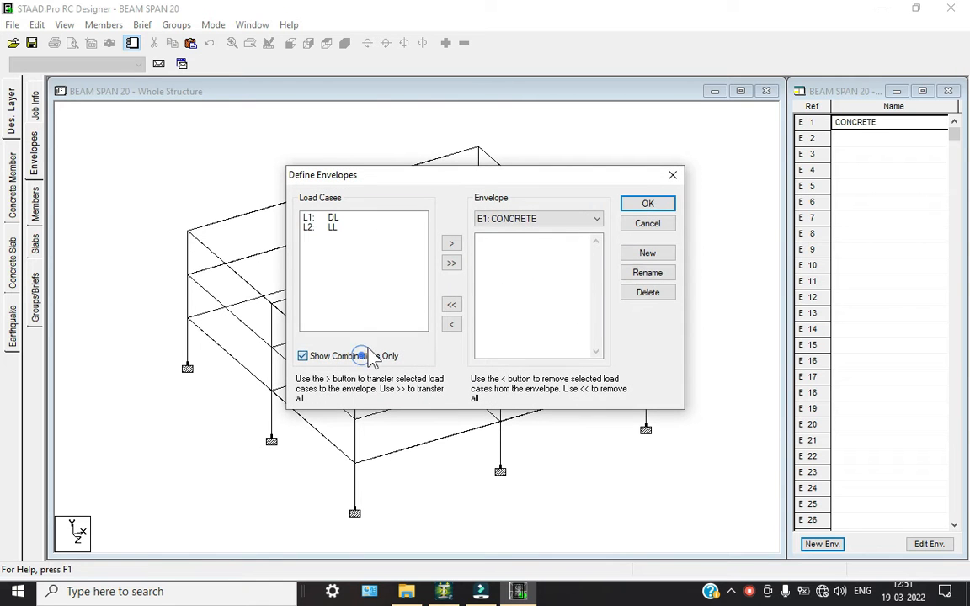
left_click(451, 263)
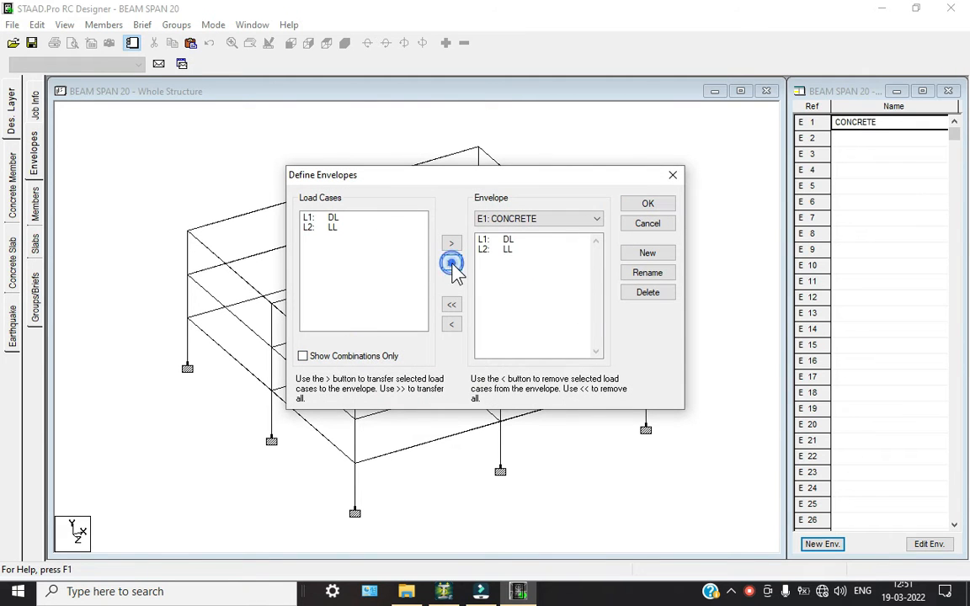
left_click(646, 205)
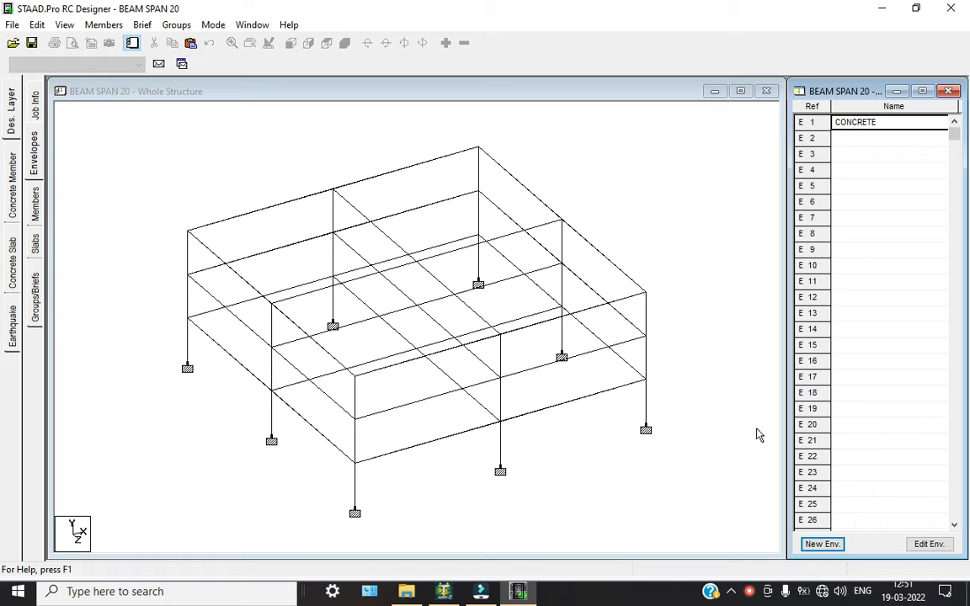
Step: Auto-form design members from all elements of the whole structure
left_click(115, 177)
left_click(32, 202)
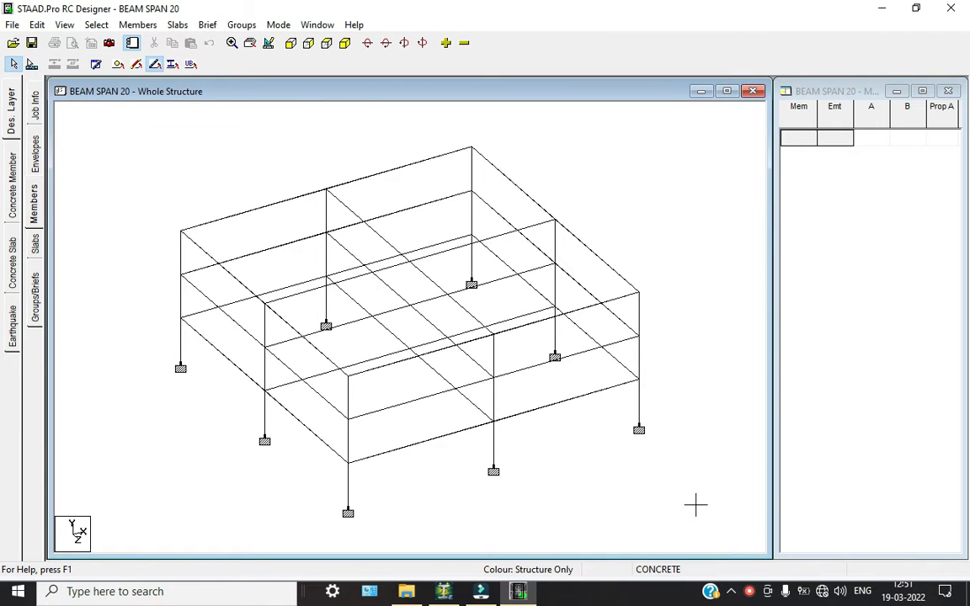
key("ctrl+a")
left_click(138, 24)
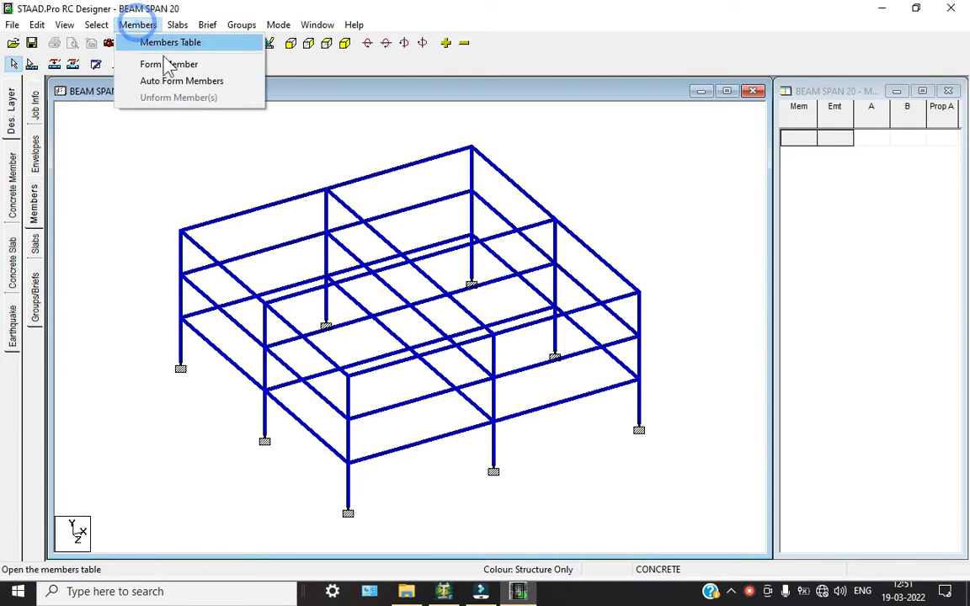
left_click(177, 80)
left_click(172, 143)
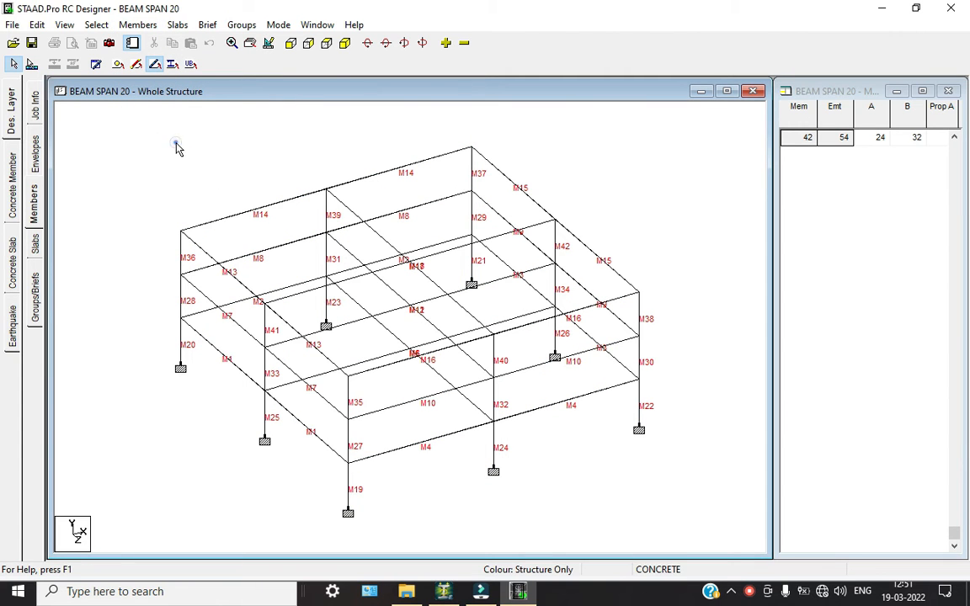
Step: Create a design brief named BEAM with design code BS8110 and design type Beam
left_click(34, 292)
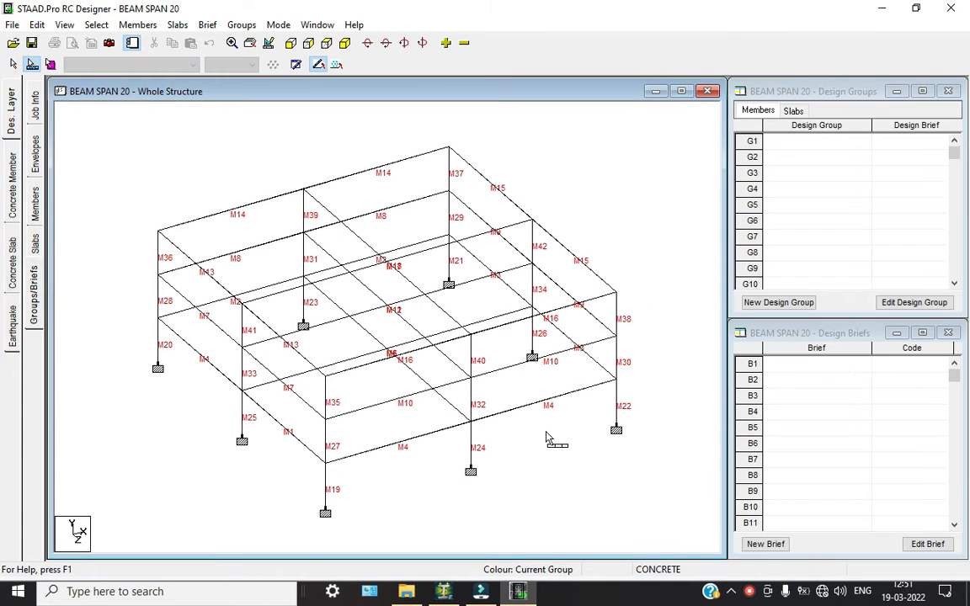
left_click(766, 546)
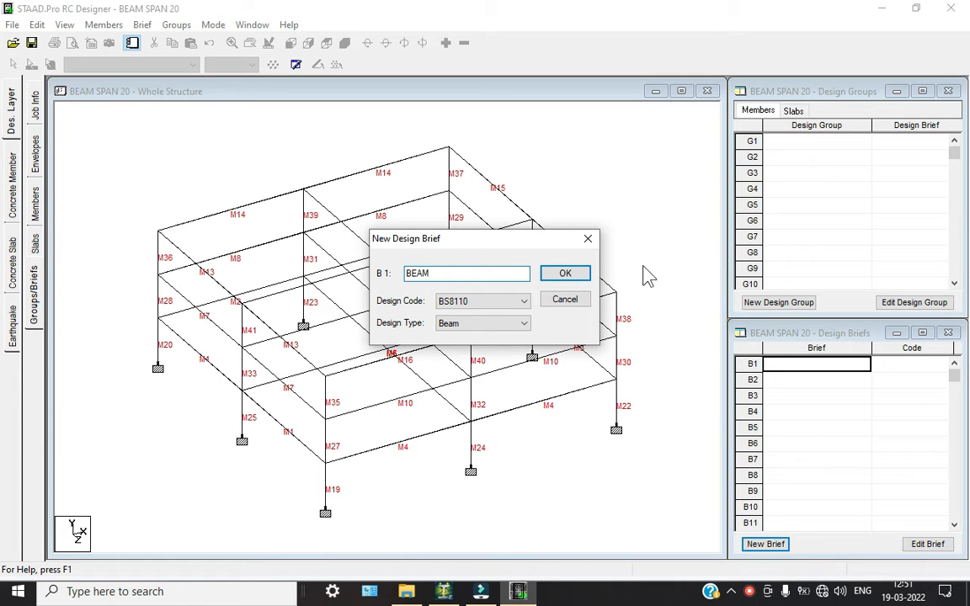
left_click(563, 273)
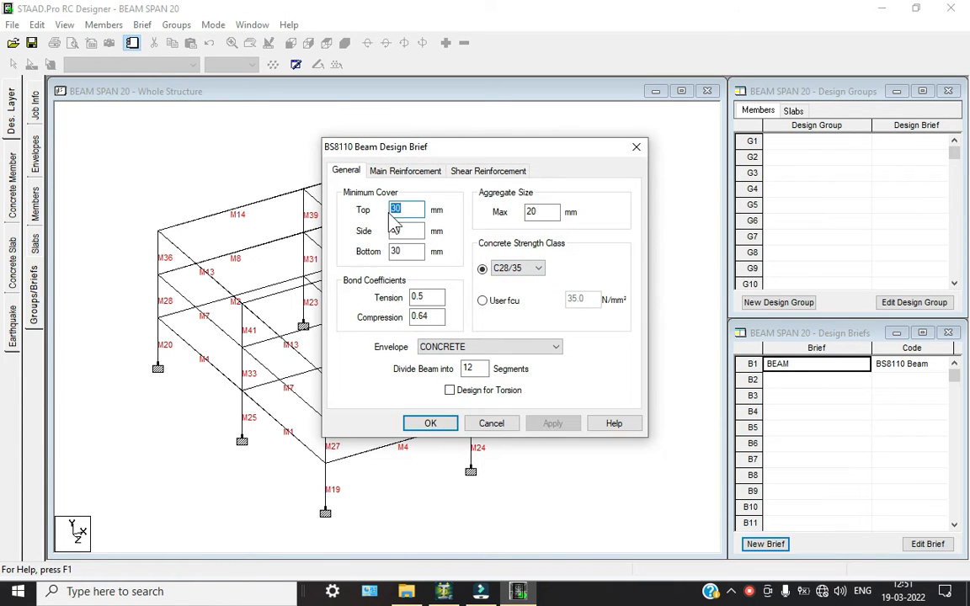
Step: In the beam brief's main reinforcement, set the top bar minimum size to 10, choose the bottom bar minimum size, and accept the brief
left_click(406, 172)
left_click(451, 211)
left_click(432, 251)
left_click(588, 211)
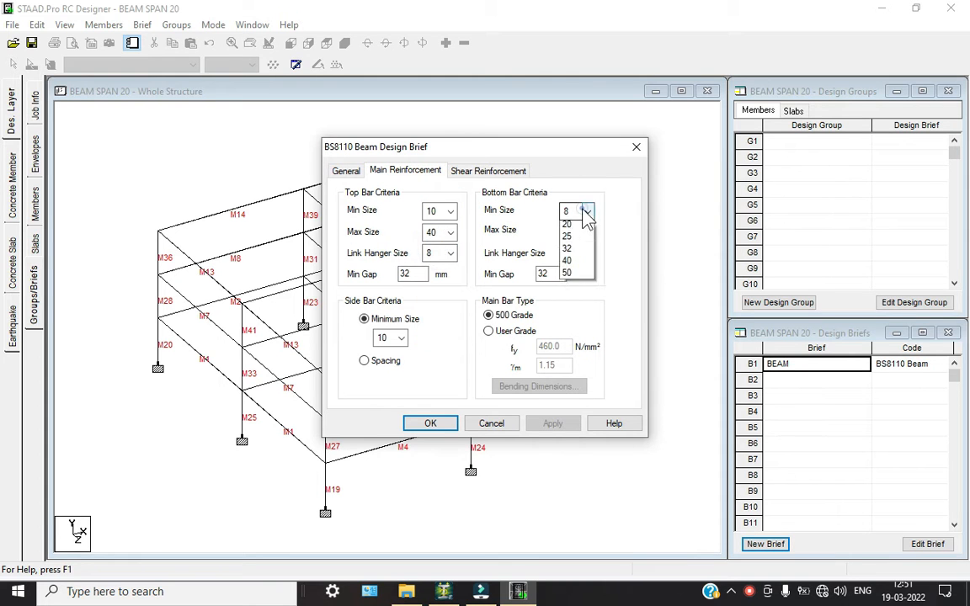
left_click(570, 251)
left_click(432, 424)
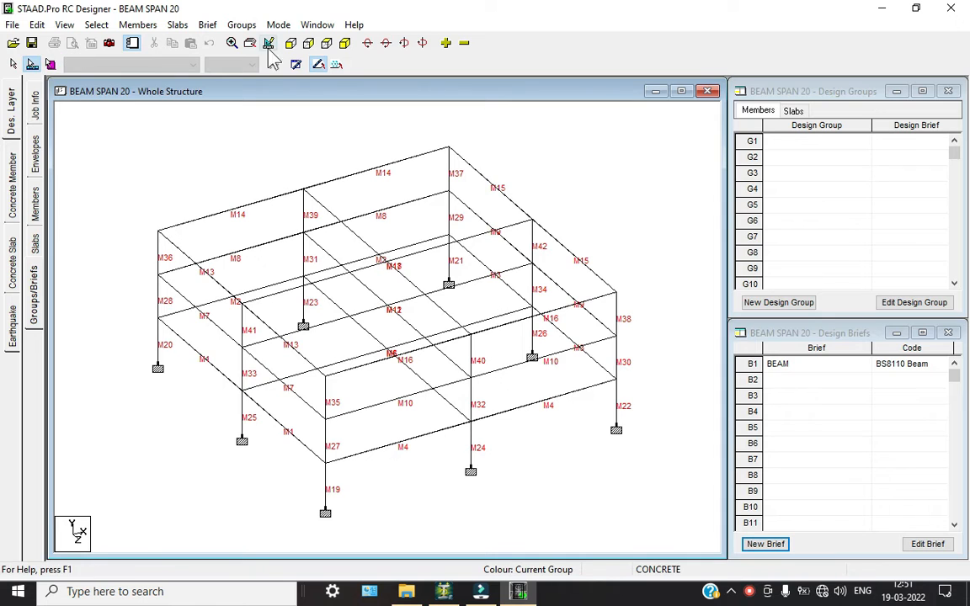
Step: Create a design group from all horizontal beams at the three levels, assigned to the BEAM design brief
left_click(293, 45)
left_click_drag(69, 181, 696, 233)
left_click_drag(93, 269, 684, 303)
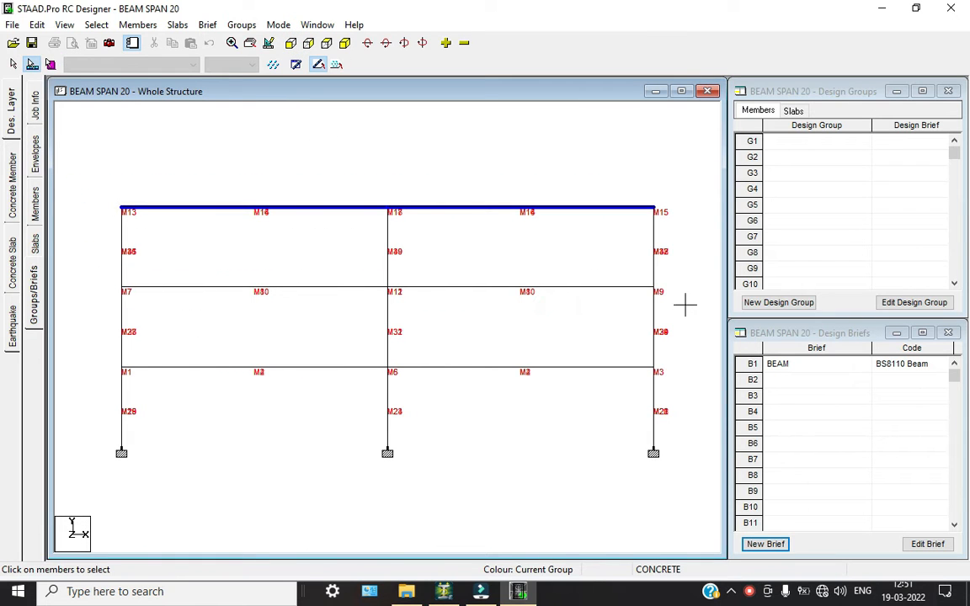
left_click_drag(106, 354, 708, 380)
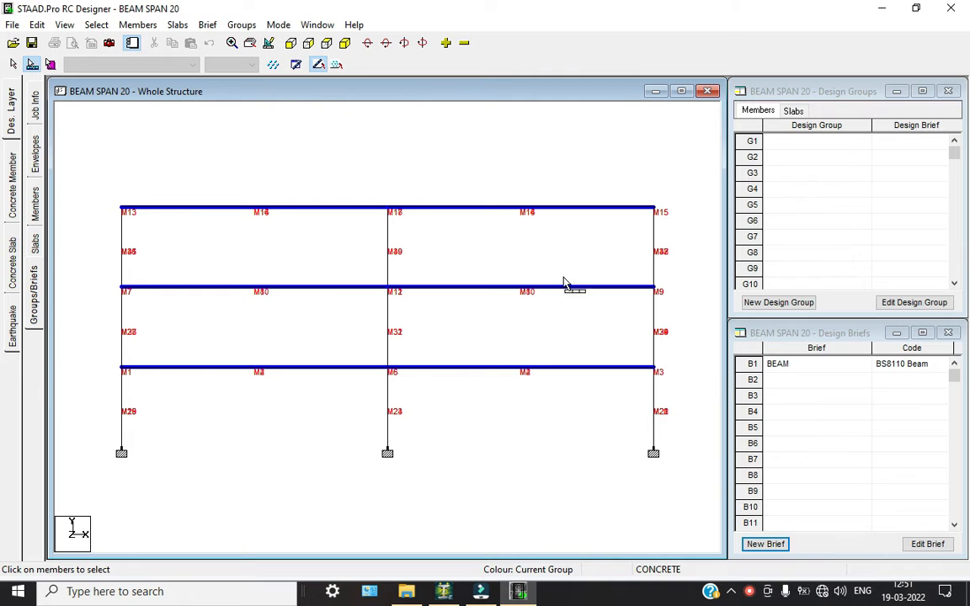
left_click(789, 303)
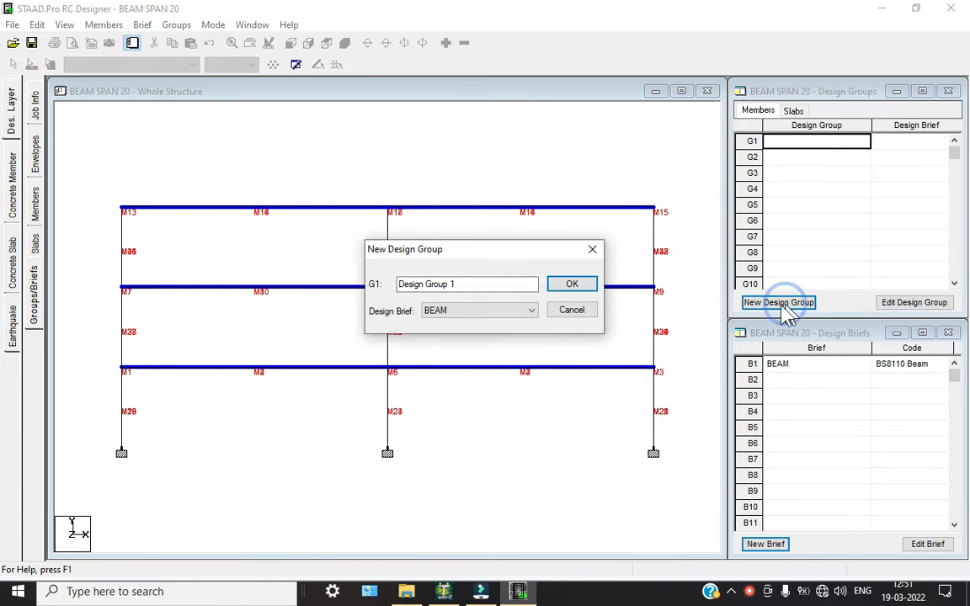
left_click(523, 310)
left_click(525, 333)
left_click(572, 286)
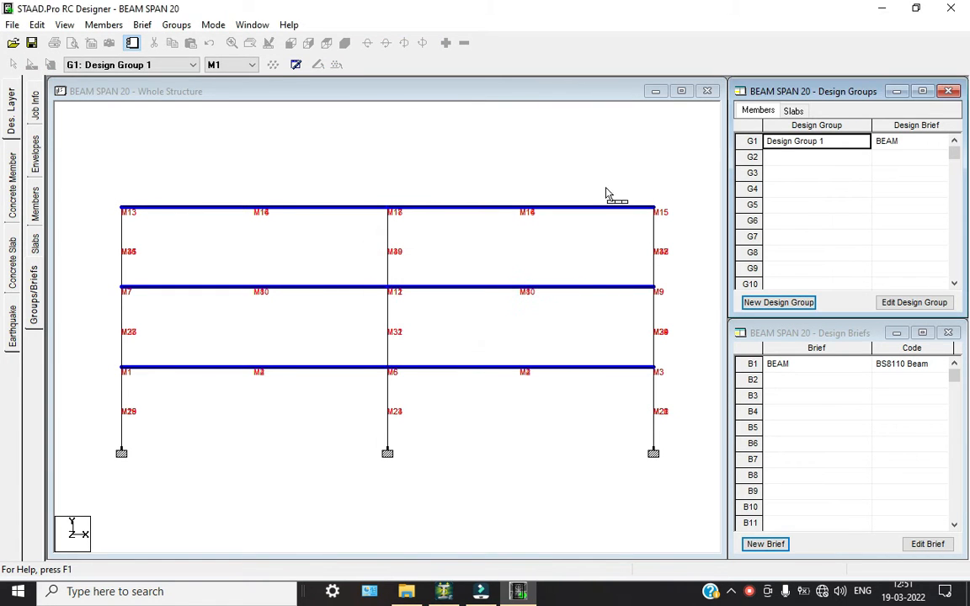
Step: Run the concrete design for all members of Design Group 1 and dismiss the design messages
left_click(13, 161)
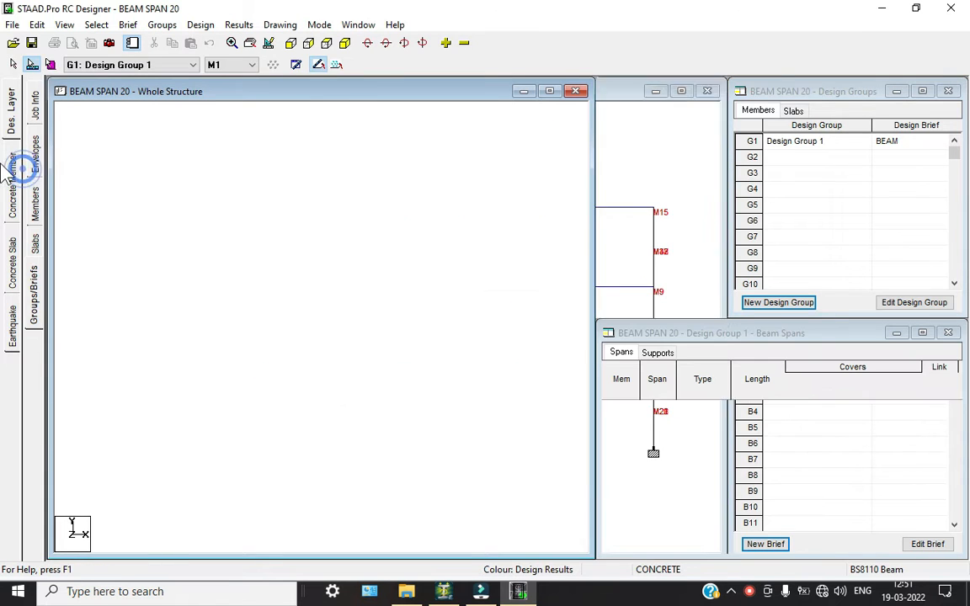
left_click(35, 164)
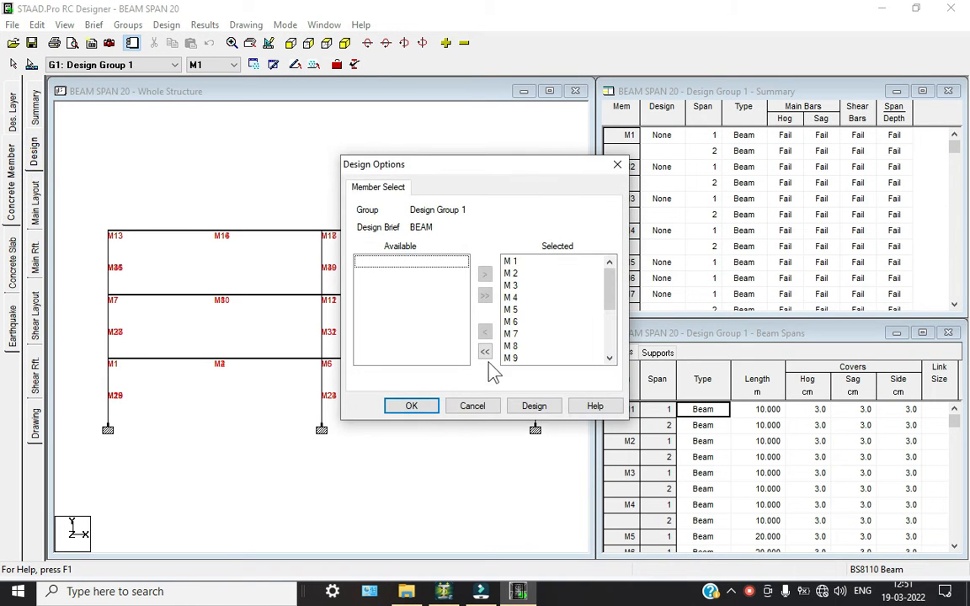
left_click(529, 410)
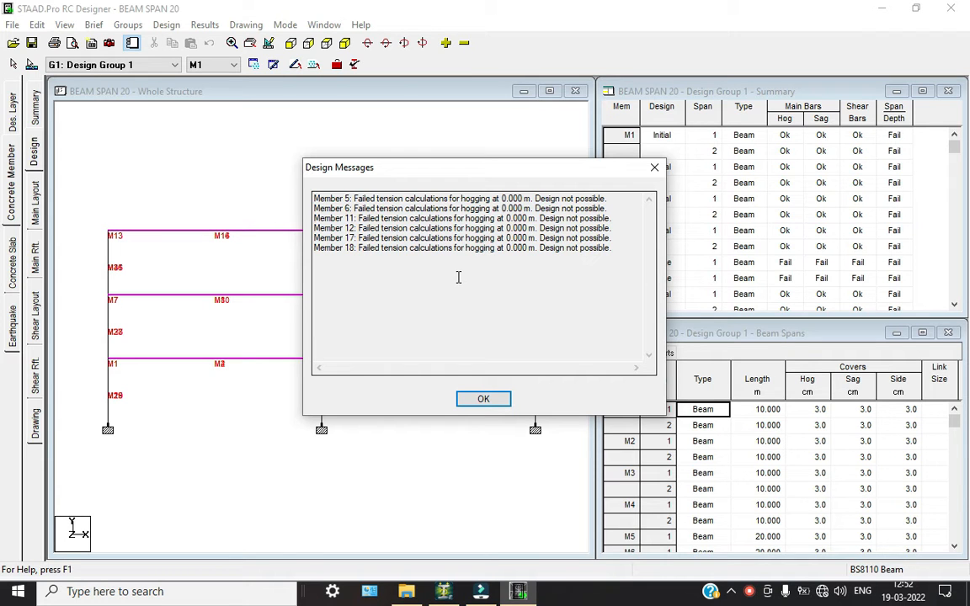
left_click(488, 402)
Step: Examine member M5's hogging, sagging, shear and span/depth checks in the design summary alongside the isometric structure
left_click(345, 42)
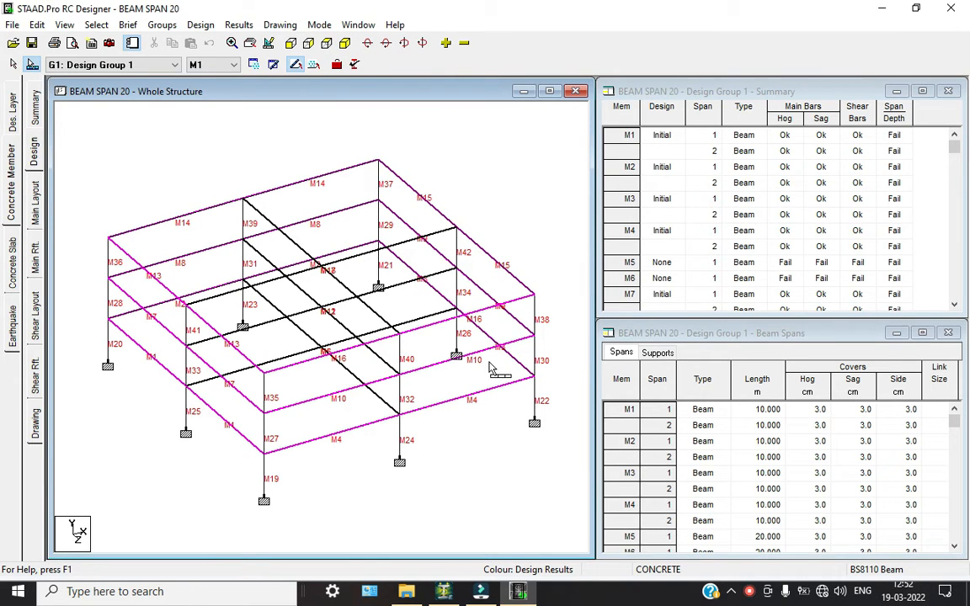
scroll(801, 451, "down", 5)
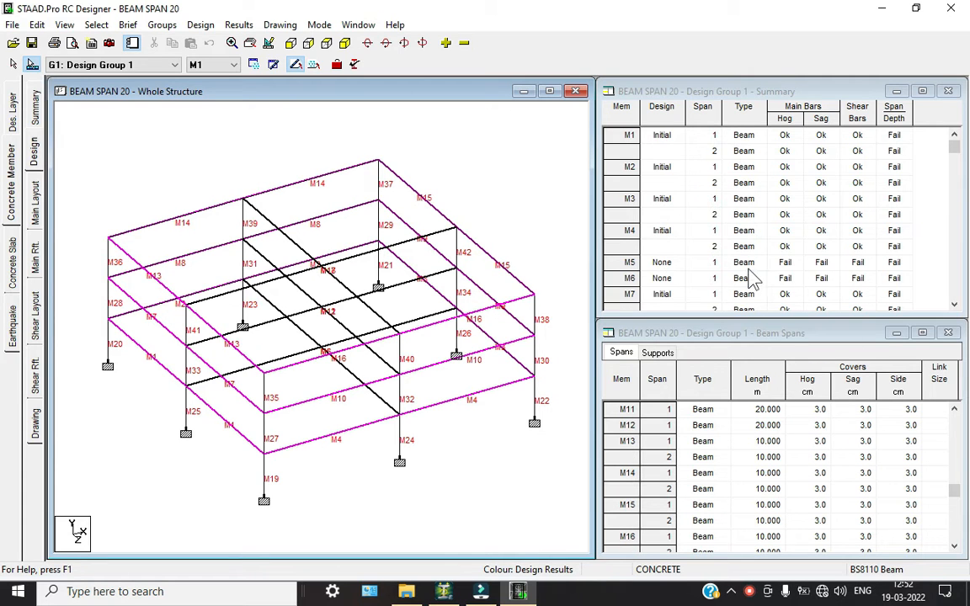
left_click(669, 264)
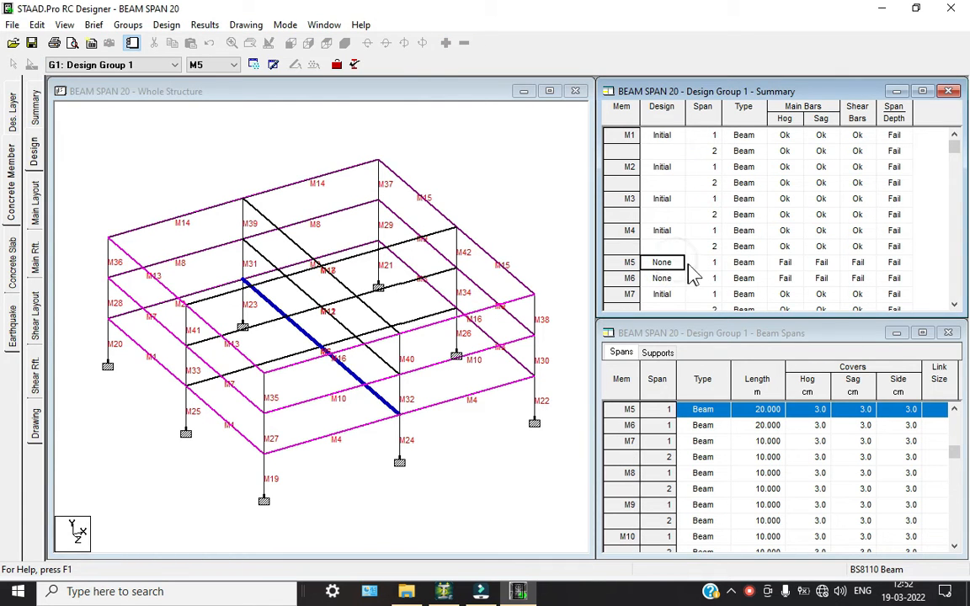
scroll(797, 260, "down", 2)
left_click(785, 230)
left_click(823, 229)
left_click(848, 229)
left_click(885, 229)
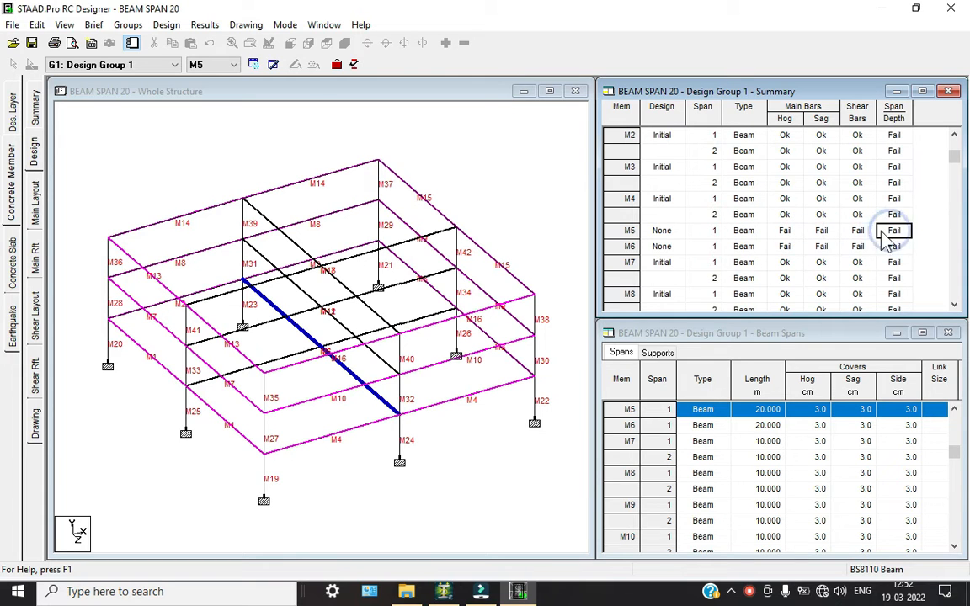
left_click(795, 231)
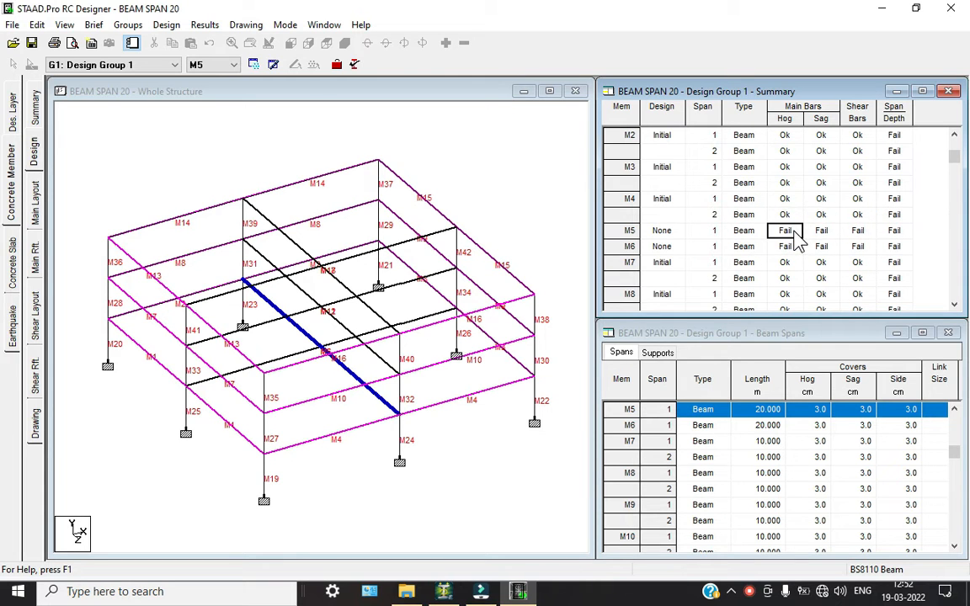
left_click(859, 230)
left_click(895, 230)
Step: Compare the span lengths and design statuses of the remaining members in the spans and summary tables
scroll(840, 463, "down", 2)
scroll(840, 463, "down", 5)
scroll(840, 463, "up", 5)
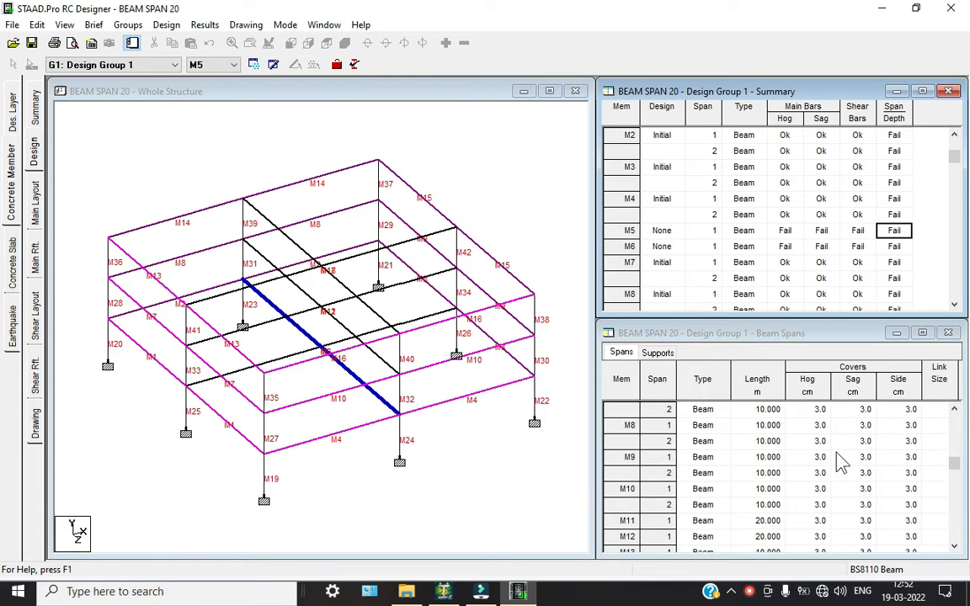
scroll(840, 463, "up", 1)
scroll(681, 225, "up", 1)
scroll(682, 225, "down", 3)
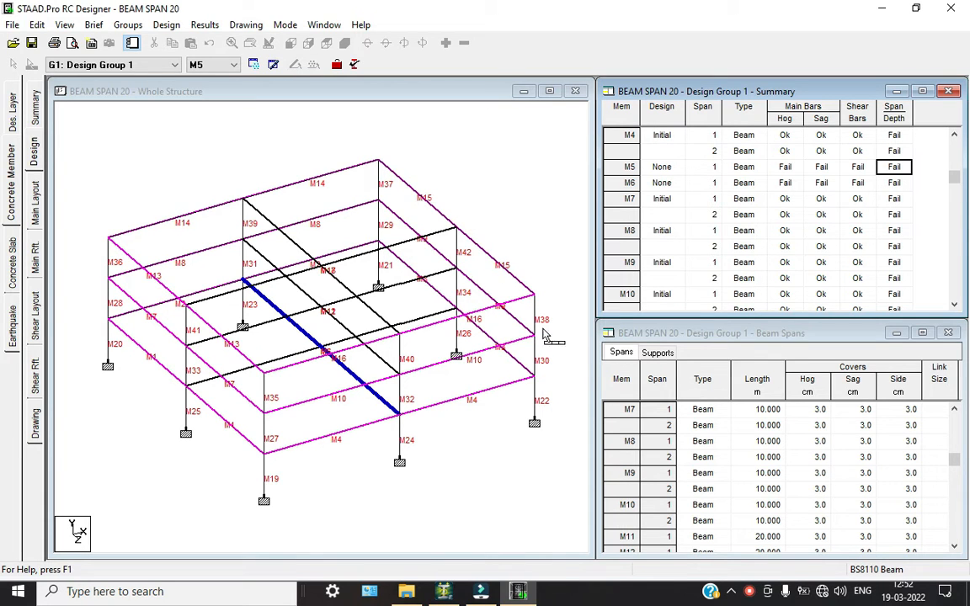
left_click(496, 508)
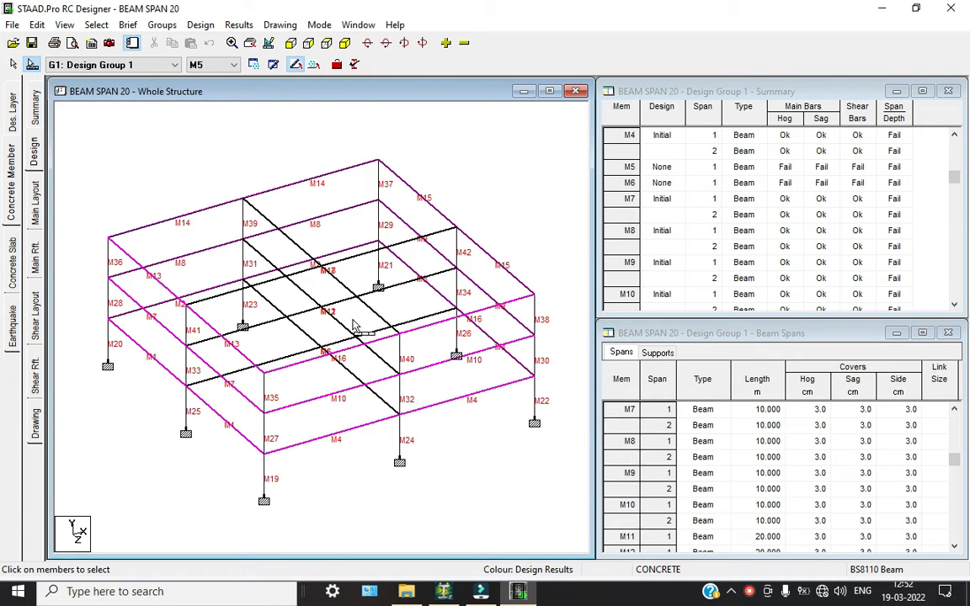
left_click(752, 593)
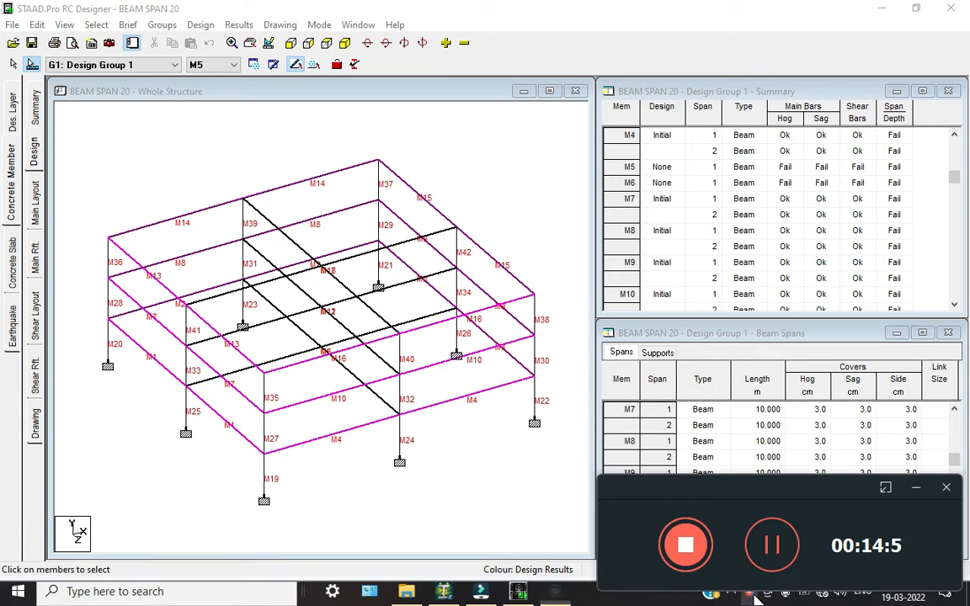
left_click(916, 489)
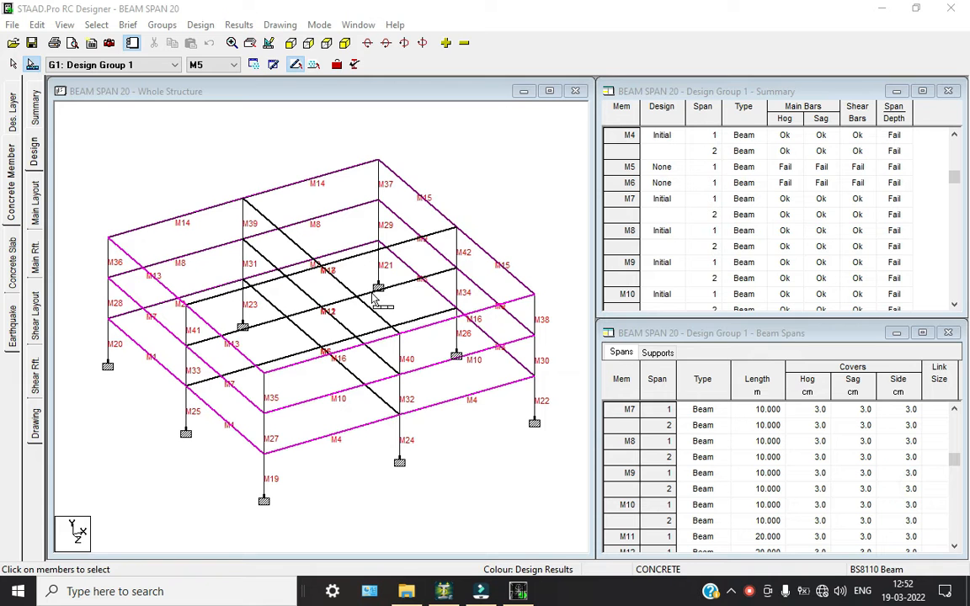
Step: Leave RC Designer and open the section properties of the structure in STAAD.Pro's Modeling mode
left_click(954, 11)
left_click(497, 328)
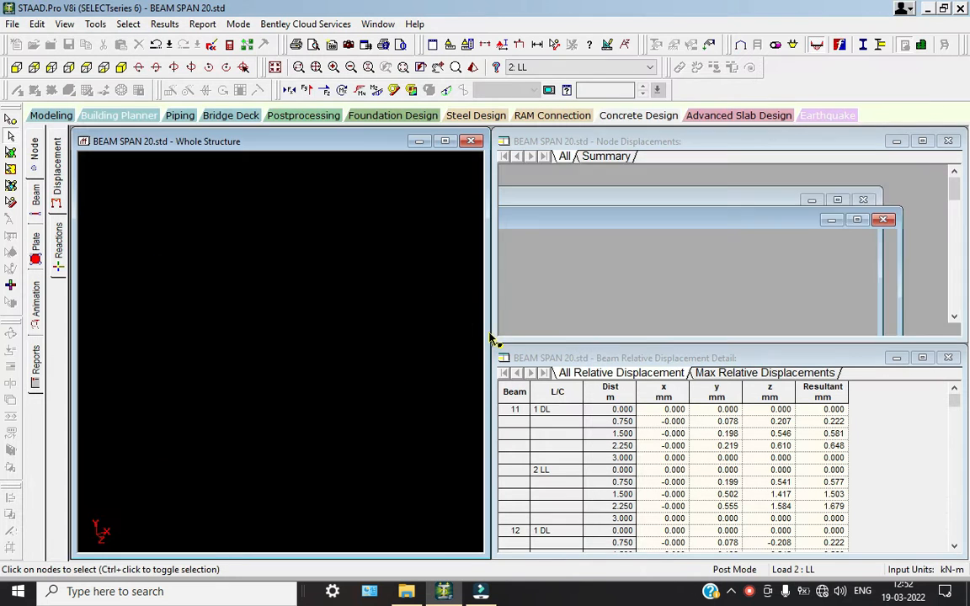
left_click(59, 115)
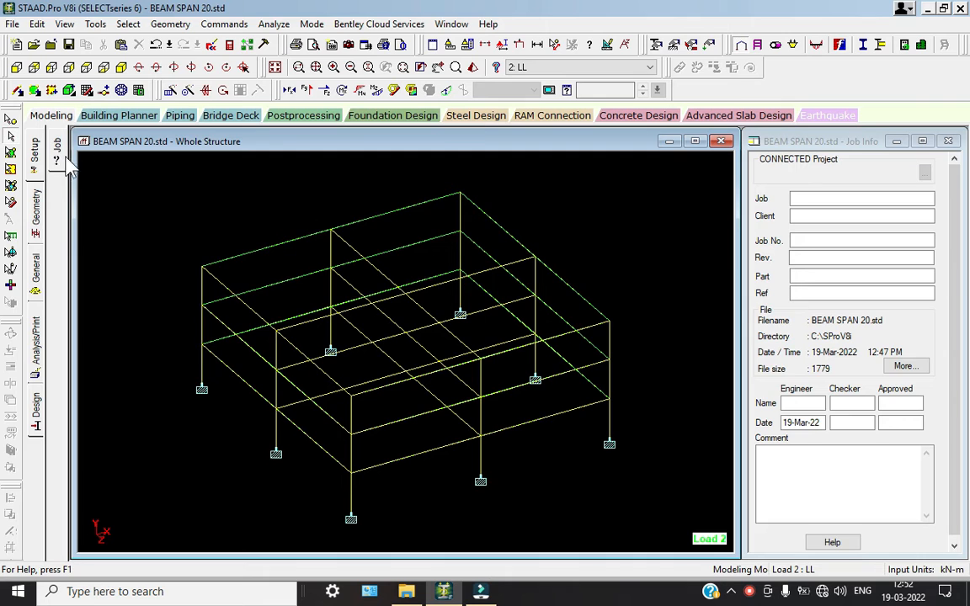
left_click(35, 277)
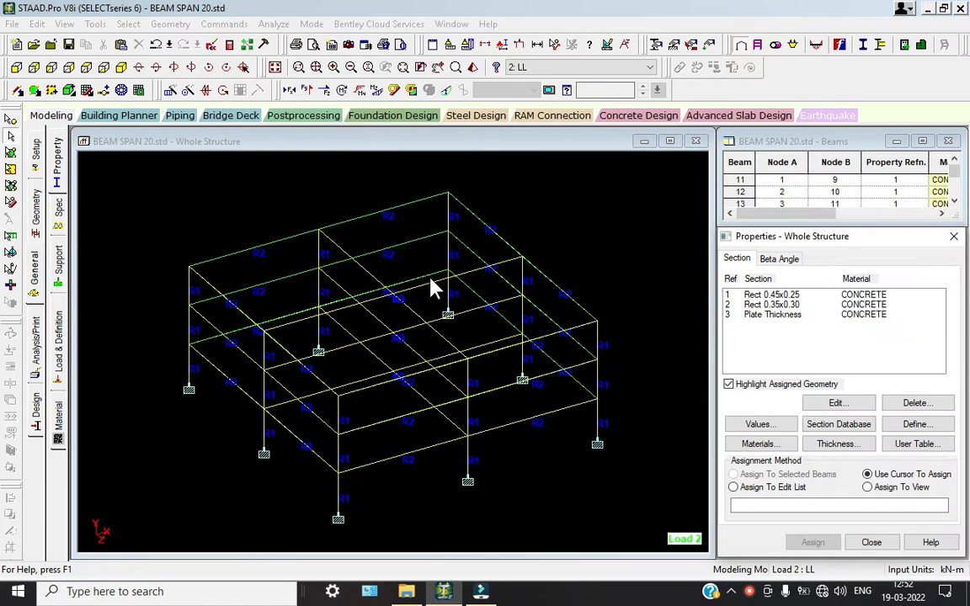
Step: Delete the Rect 0.35x0.30 concrete section from the beam properties
left_click(771, 304)
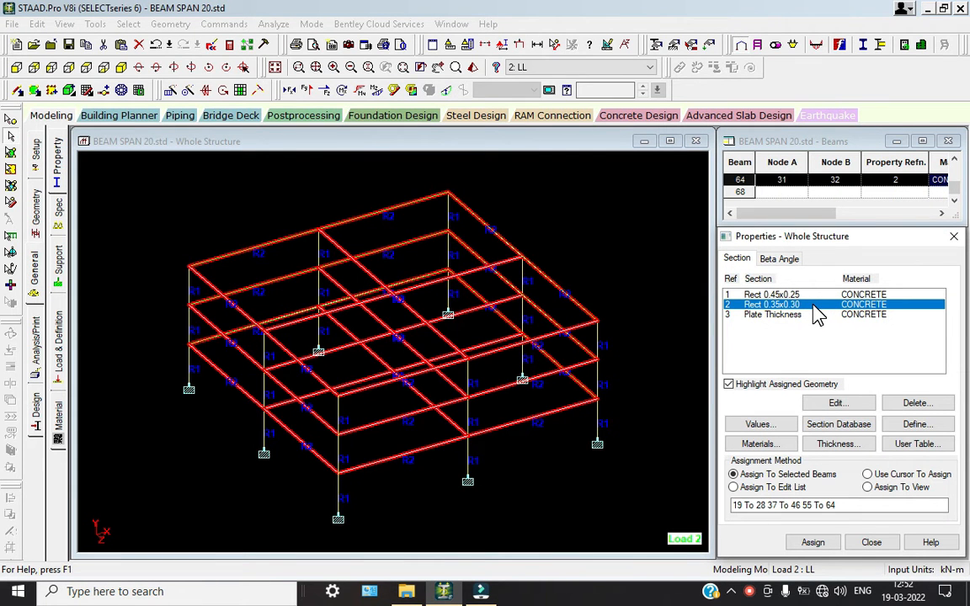
left_click(923, 403)
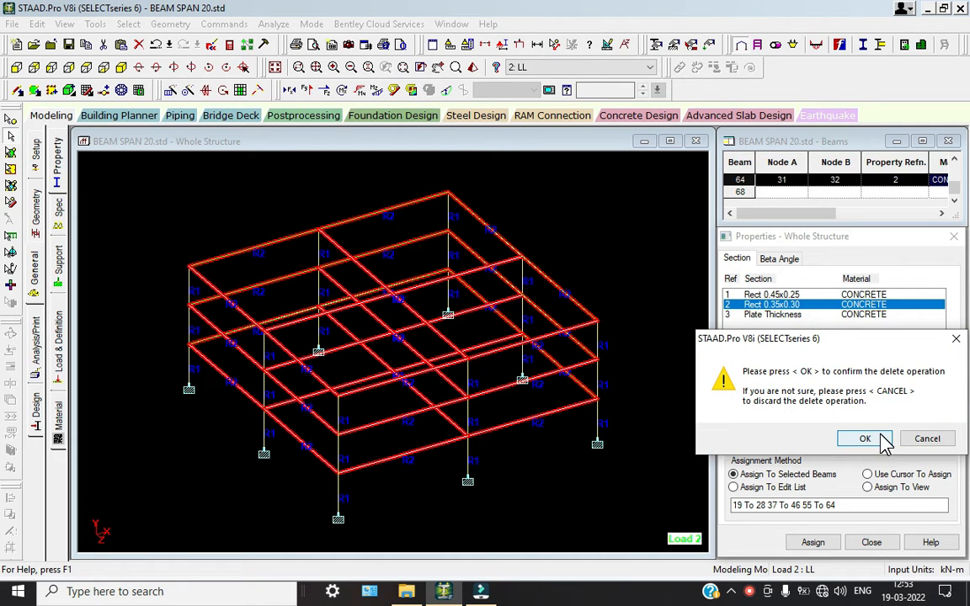
left_click(883, 440)
Step: Define a rectangular concrete section with YD 0.35 m and ZD 0.30 m
left_click(917, 424)
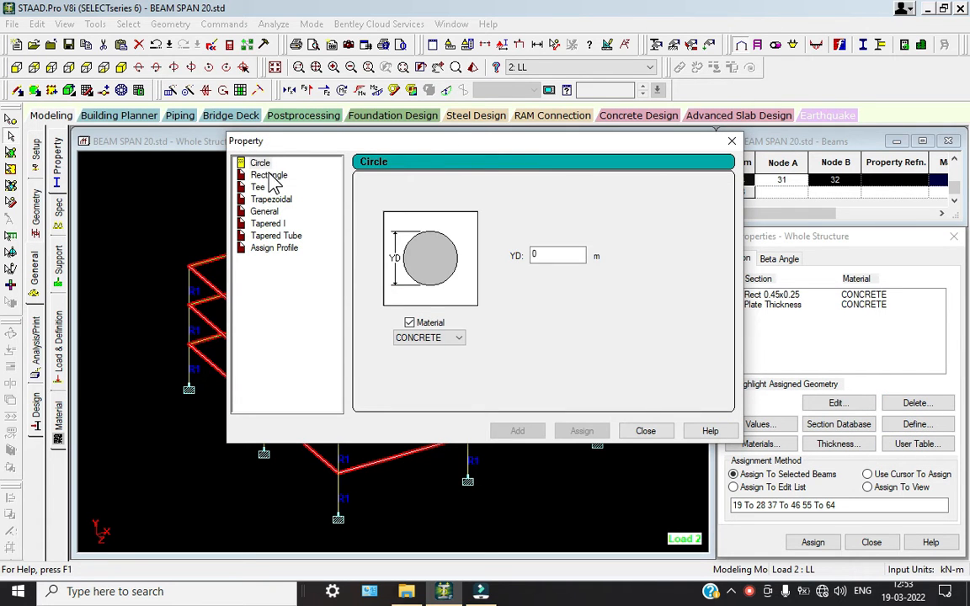
left_click(269, 175)
double_click(543, 245)
type("0.35")
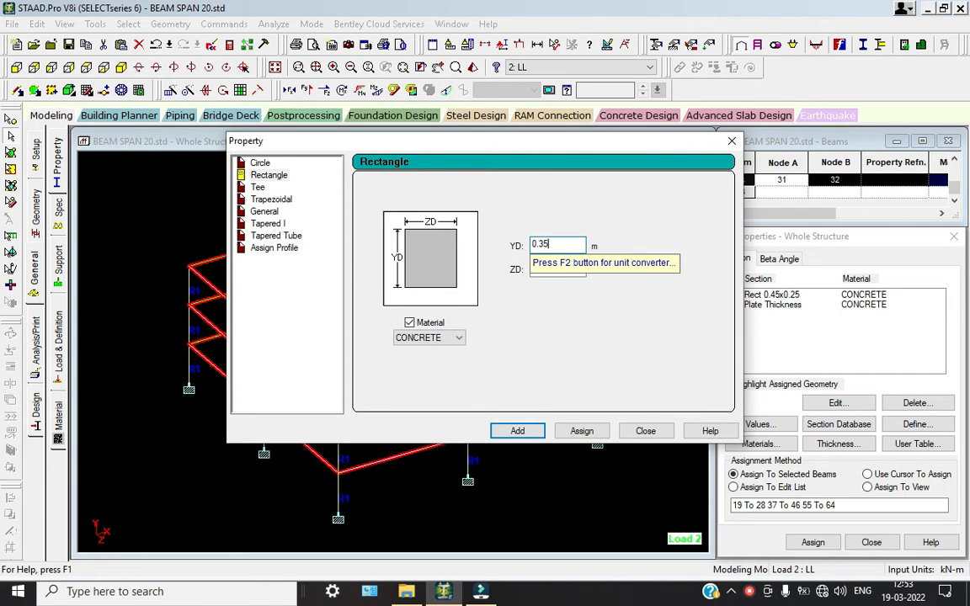
key("Tab")
type("0.3")
left_click(521, 431)
Step: Add a second rectangular concrete section with YD 0.35 m and ZD 0.35 m, then finish defining sections
left_click(556, 245)
left_click(556, 267)
type("5")
left_click(522, 431)
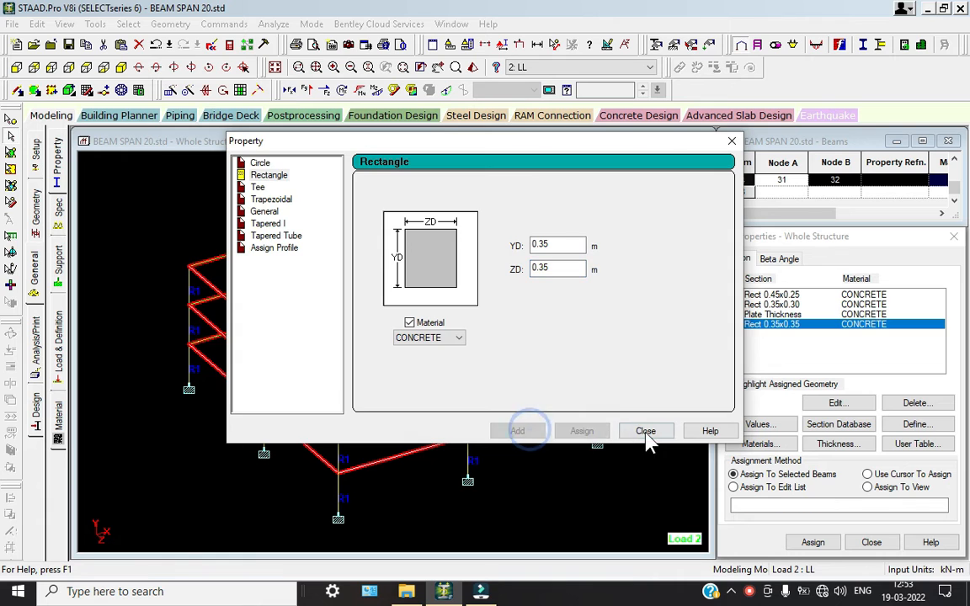
left_click(646, 431)
Step: Assign the Rect 0.35x0.30 section to the interior cross beams on all three floors, deleting the old result files
left_click(796, 305)
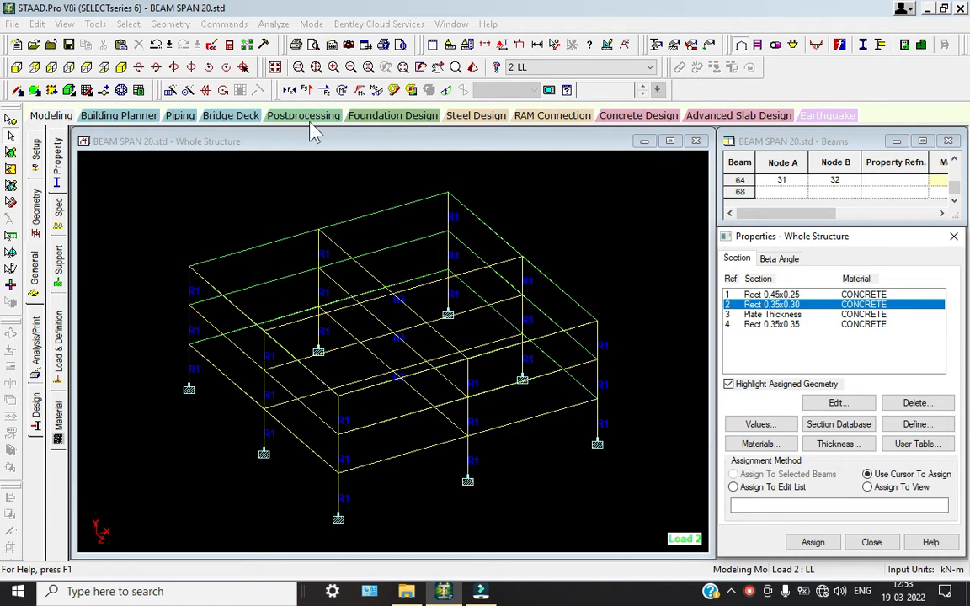
left_click(118, 71)
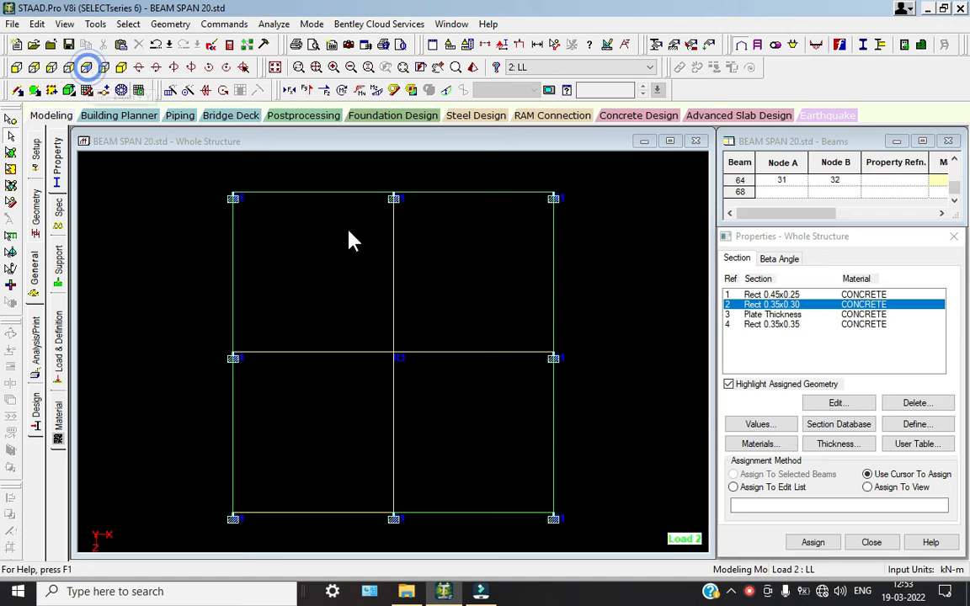
left_click_drag(328, 285, 465, 414)
left_click(124, 70)
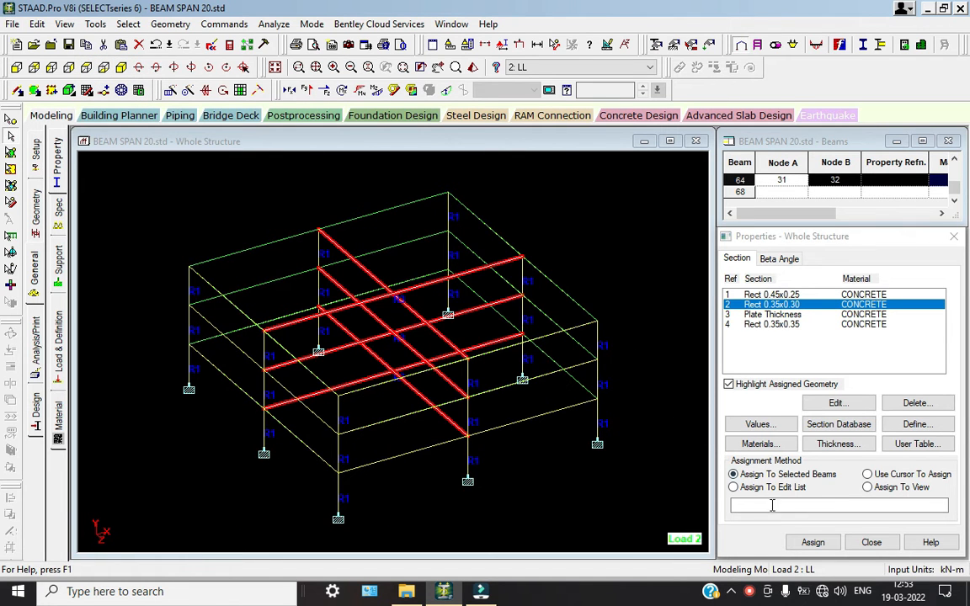
left_click(812, 541)
left_click(861, 433)
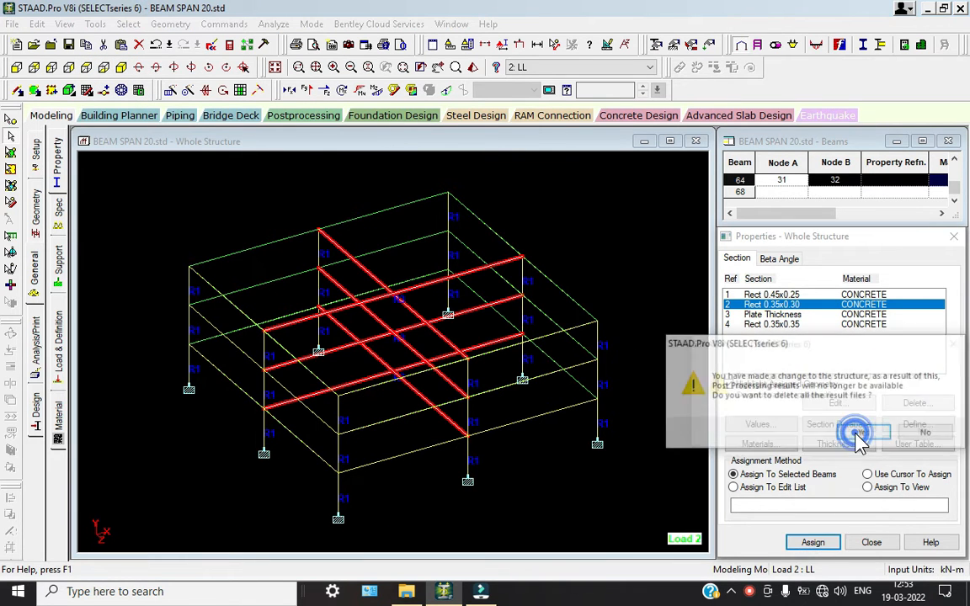
left_click(861, 433)
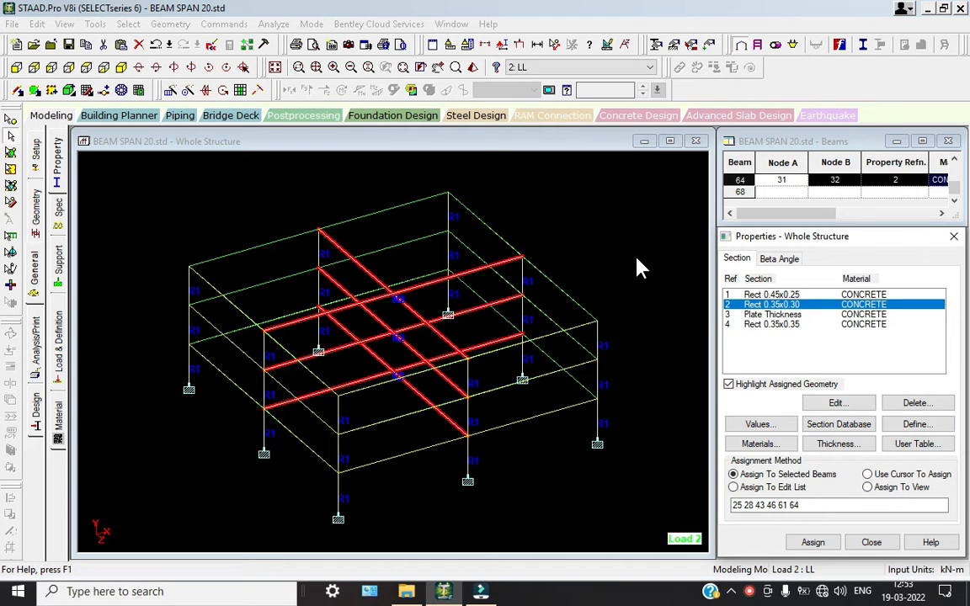
Step: Assign the Rect 0.35x0.35 section to all perimeter beams on the three floors
left_click(89, 69)
middle_click_drag(582, 302, 597, 370)
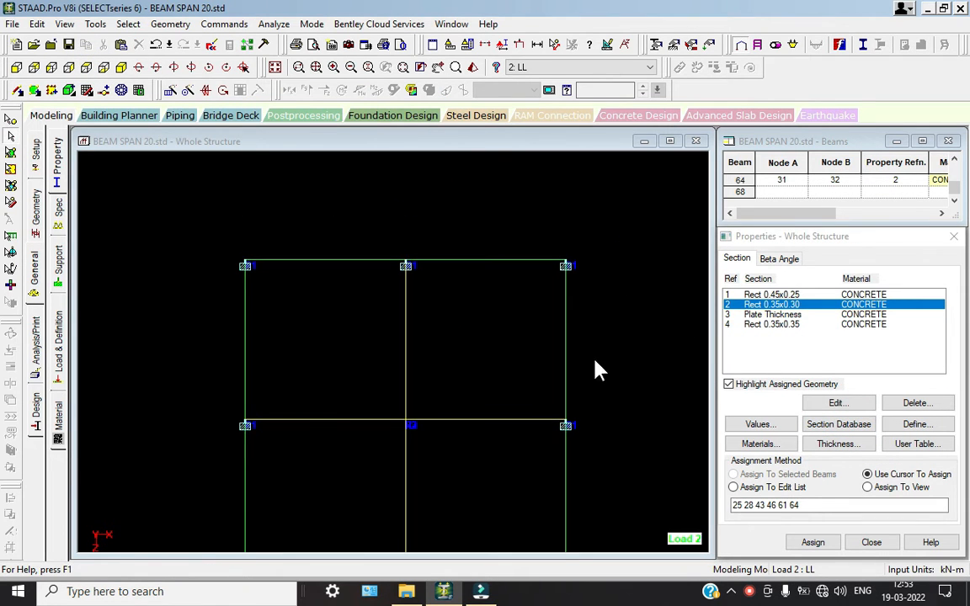
left_click(807, 325)
left_click_drag(253, 203, 472, 249)
left_click(504, 260)
left_click_drag(298, 212, 341, 276)
left_click_drag(481, 229, 593, 355, "ctrl")
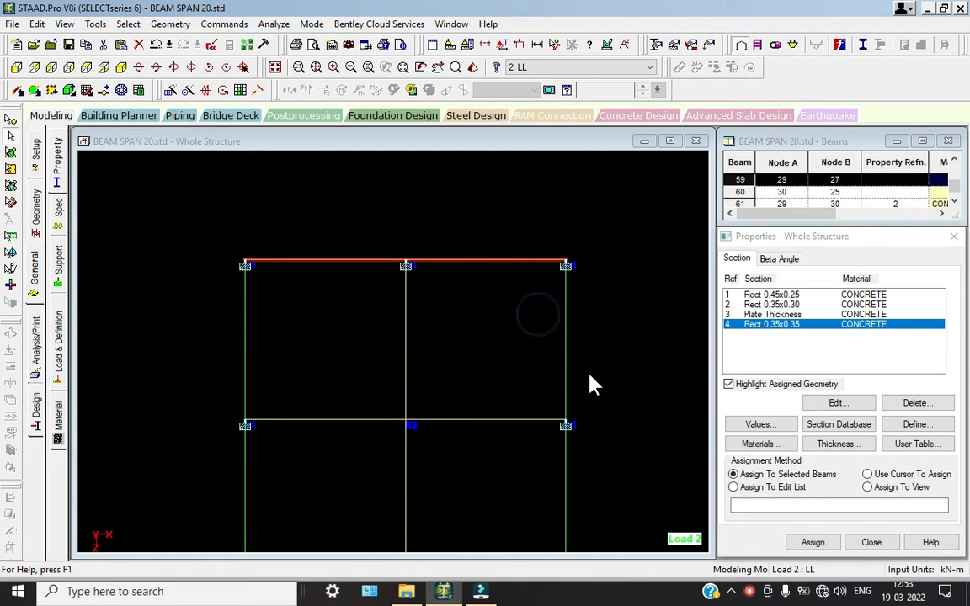
middle_click_drag(589, 405, 598, 318)
left_click_drag(618, 403, 584, 404)
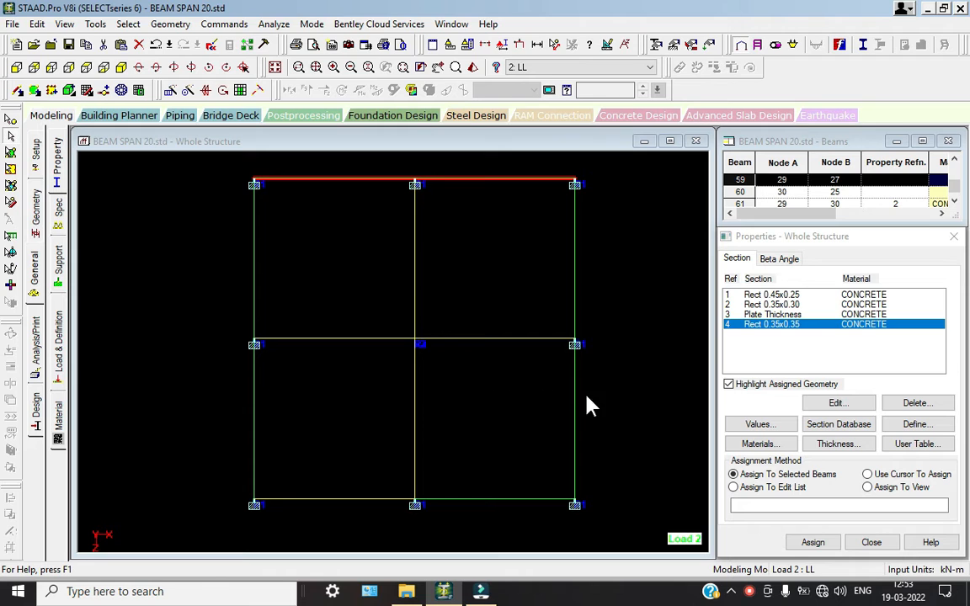
left_click_drag(515, 386, 618, 444, "ctrl")
left_click_drag(513, 246, 621, 283, "ctrl")
left_click_drag(268, 252, 267, 249, "ctrl")
left_click_drag(186, 223, 306, 288, "ctrl")
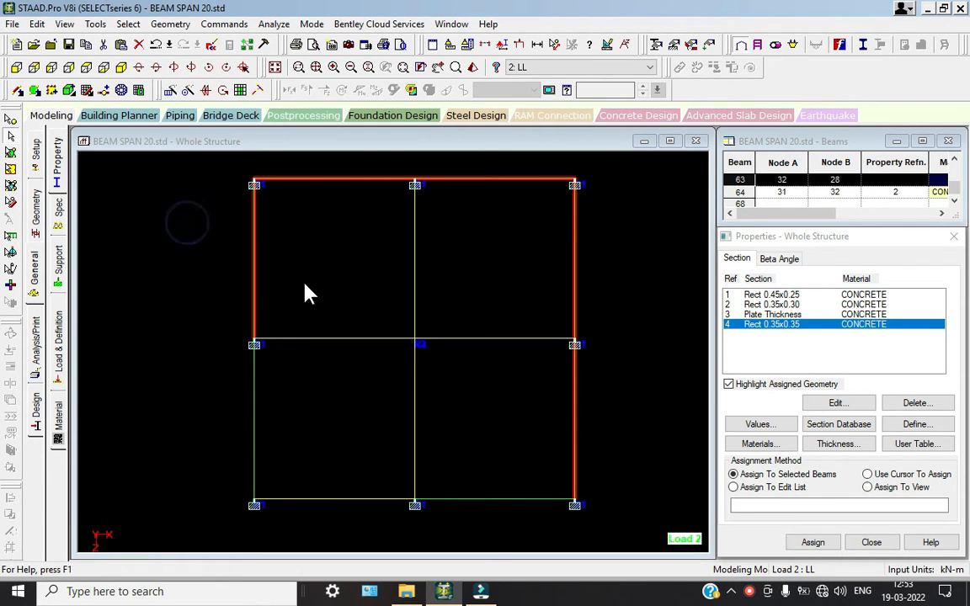
left_click_drag(226, 401, 390, 539, "ctrl")
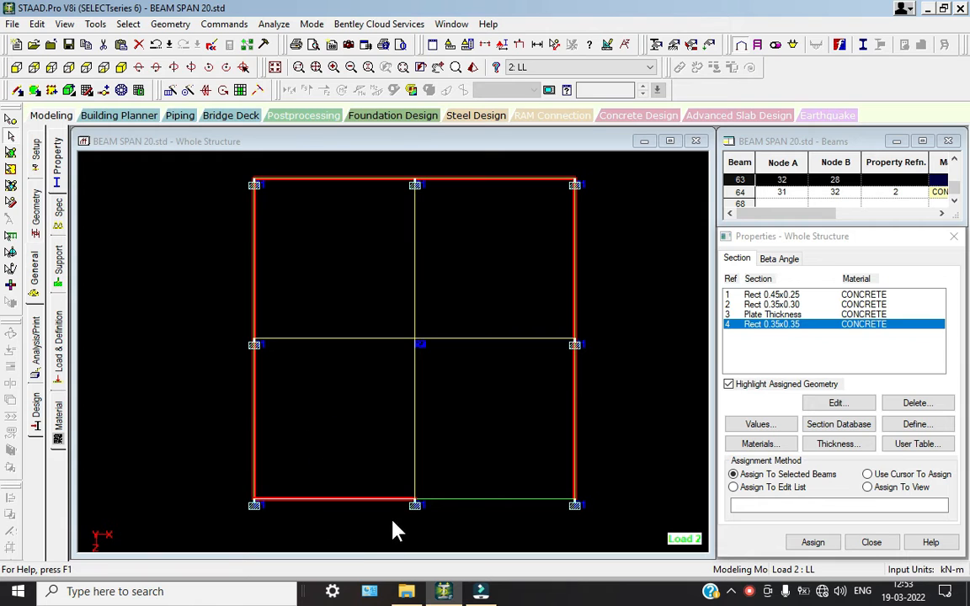
left_click_drag(449, 455, 529, 536, "ctrl")
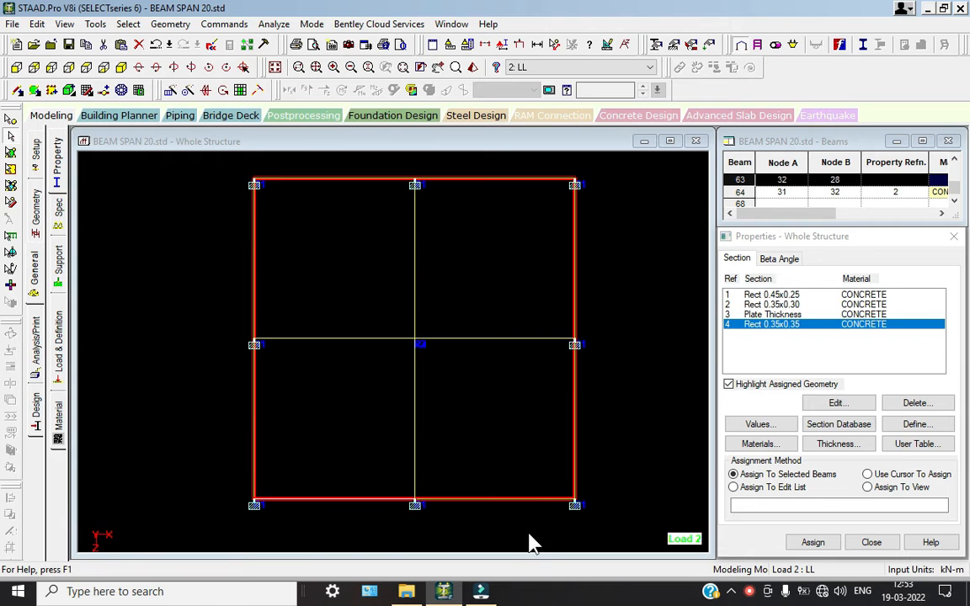
left_click(119, 68)
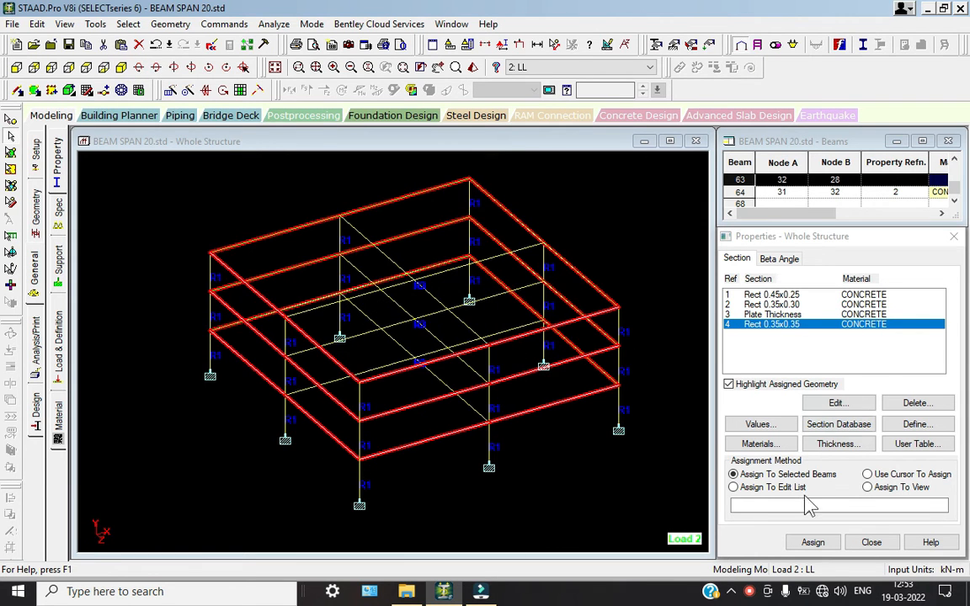
left_click(813, 542)
left_click(865, 435)
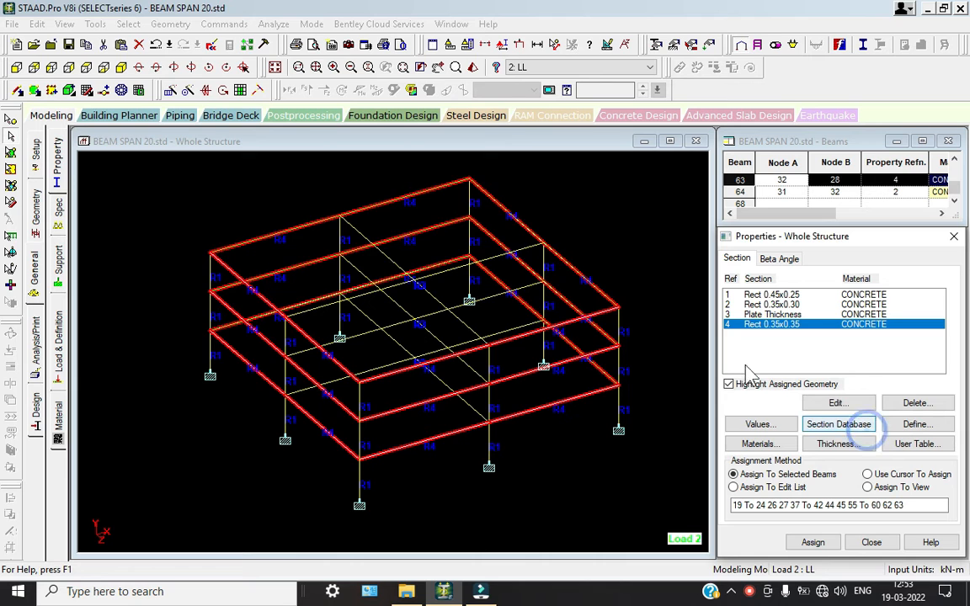
Step: Run the structural analysis with the revised sections and close the analysis log when it completes
left_click(274, 25)
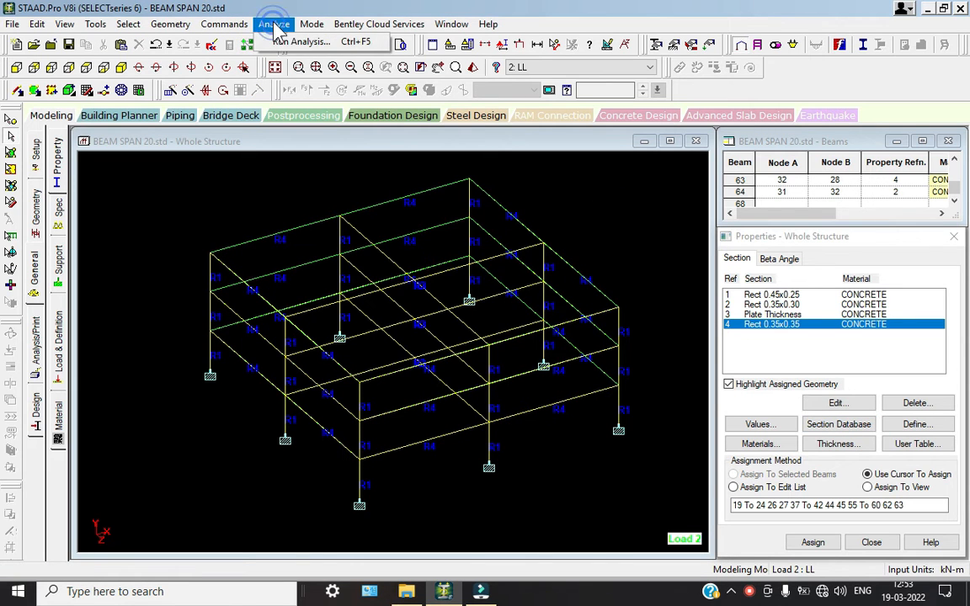
left_click(281, 41)
left_click(413, 317)
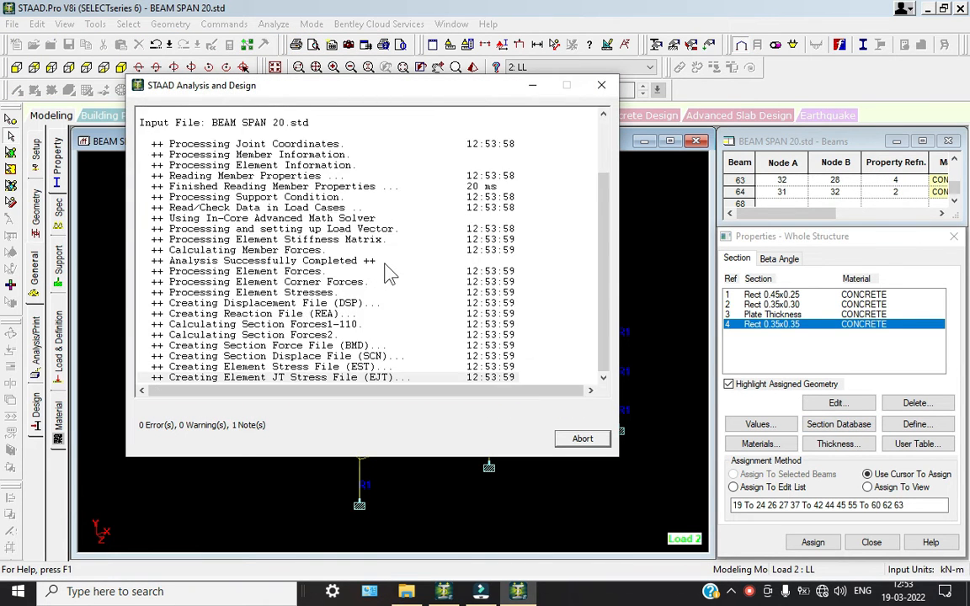
left_click(580, 440)
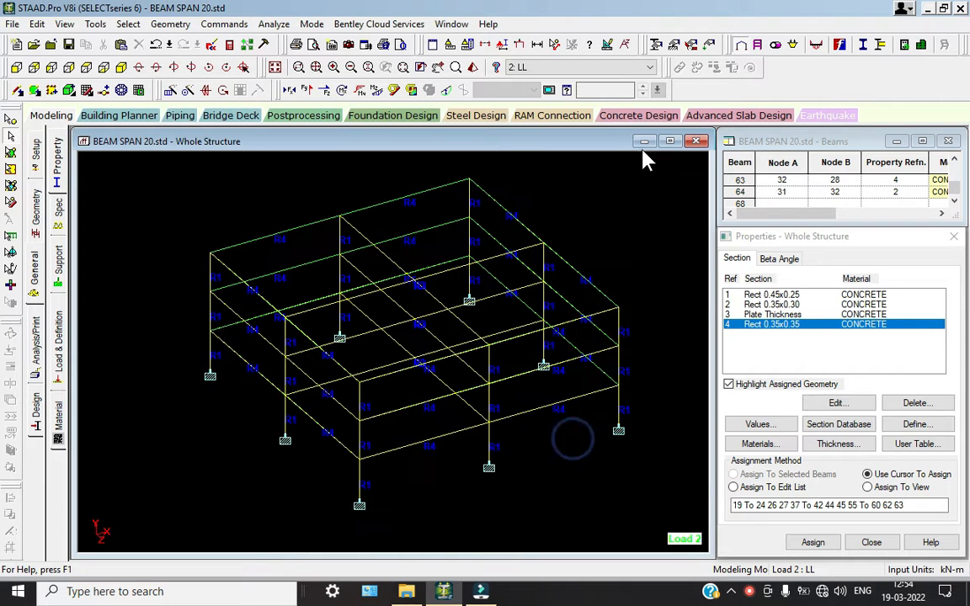
Step: Switch to RC Designer for concrete design and create an envelope named CONCRETE with its load cases
left_click(634, 117)
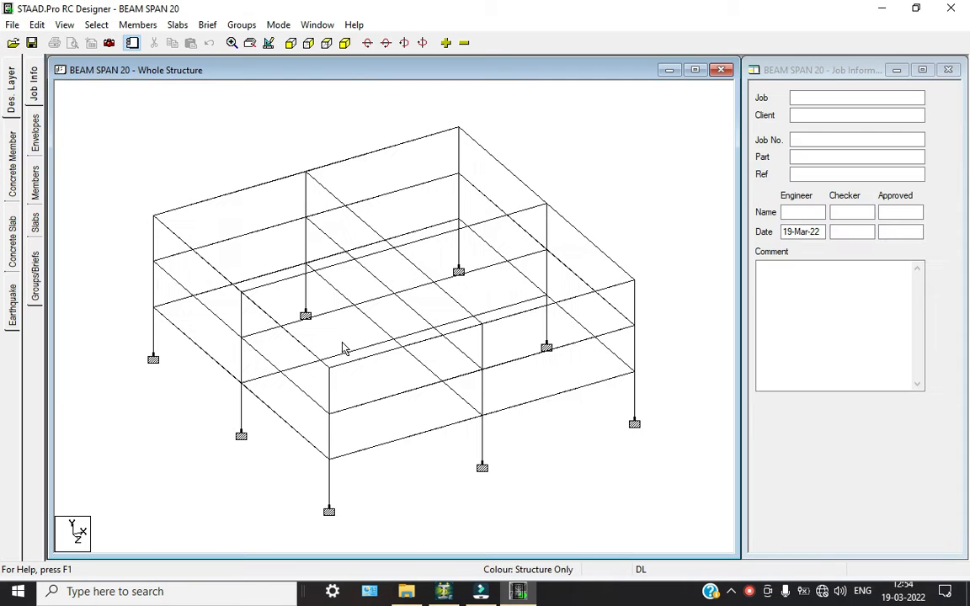
left_click(35, 135)
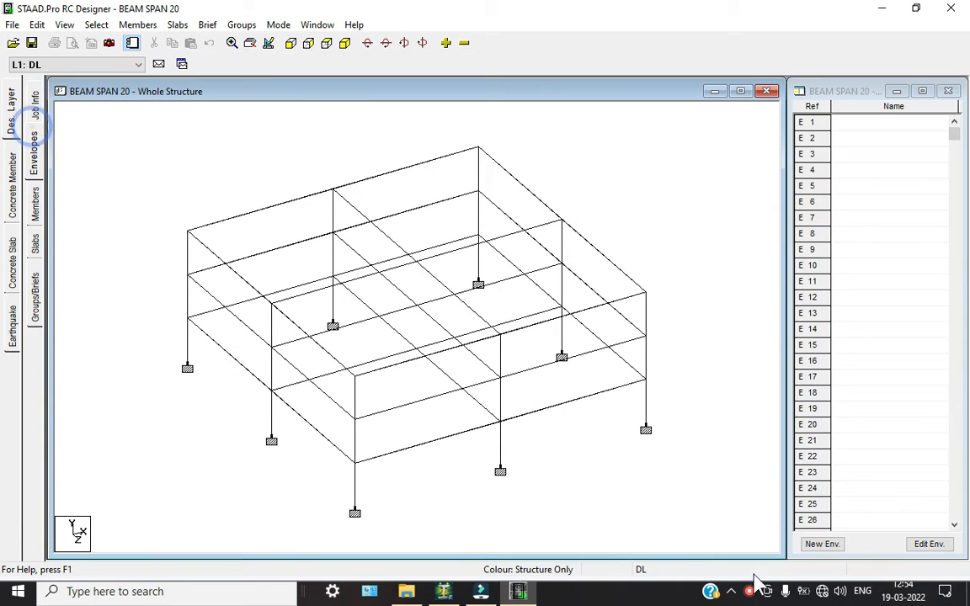
left_click(823, 544)
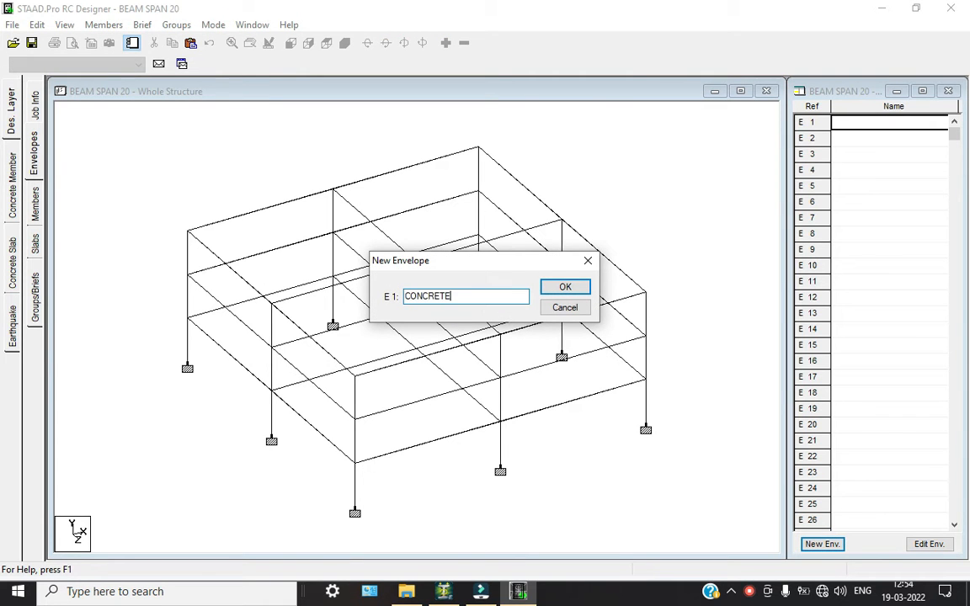
key("Return")
left_click(379, 356)
left_click(452, 262)
left_click(646, 205)
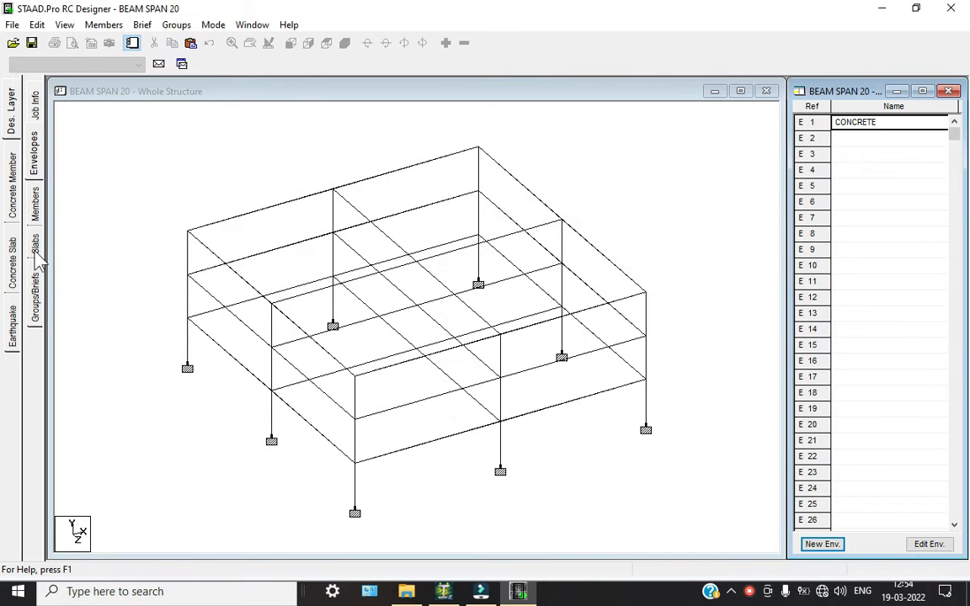
Step: Automatically form the design members for the whole structure
left_click(35, 202)
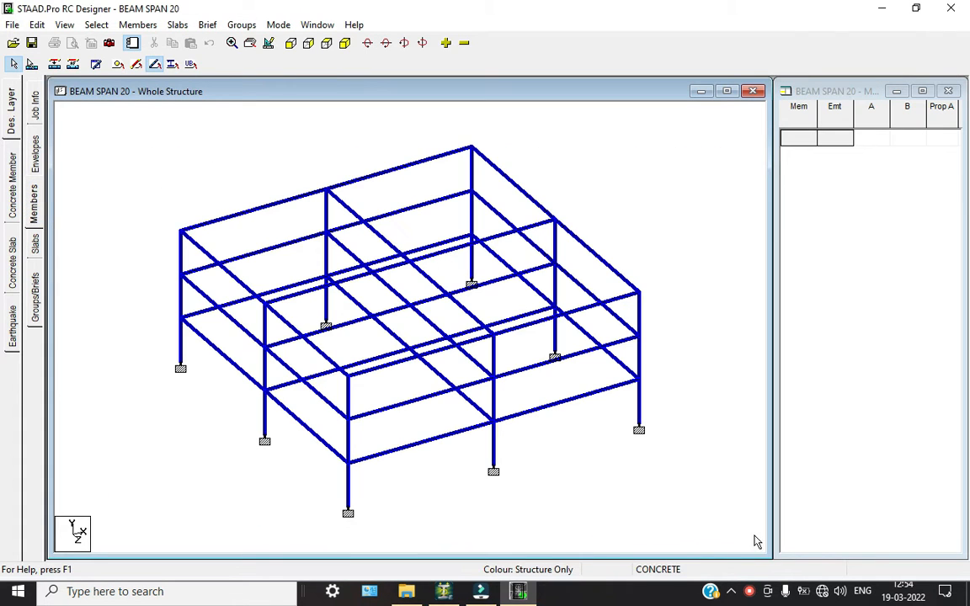
left_click(139, 25)
left_click(168, 80)
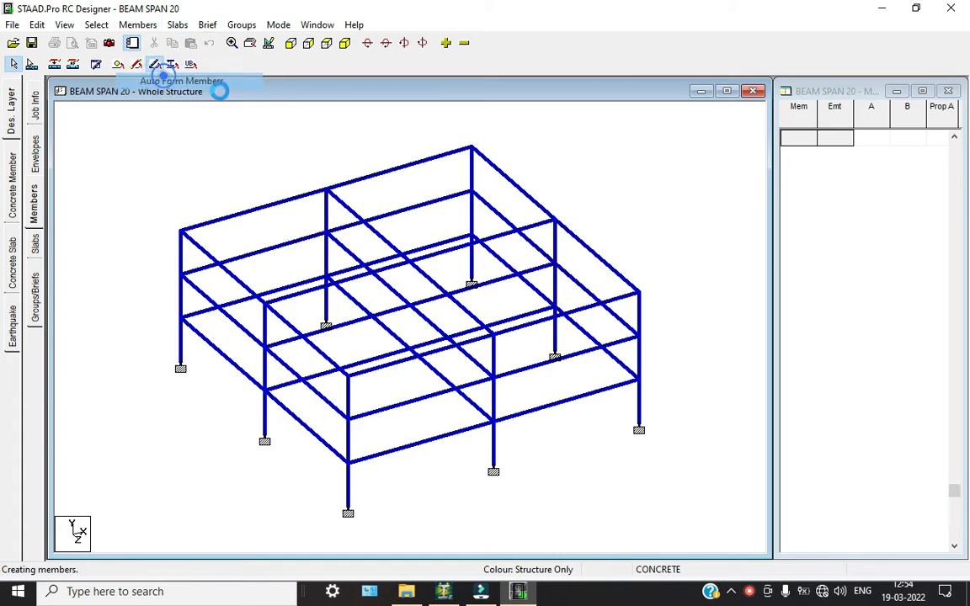
left_click(228, 400)
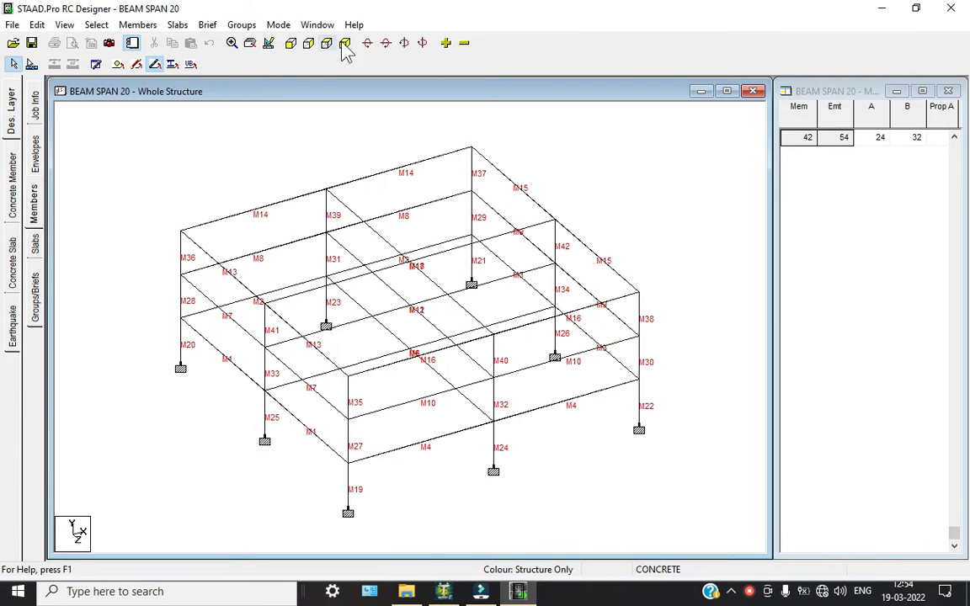
Step: Create a design brief named BEAM with design code BS8110 and design type Beam
left_click(291, 43)
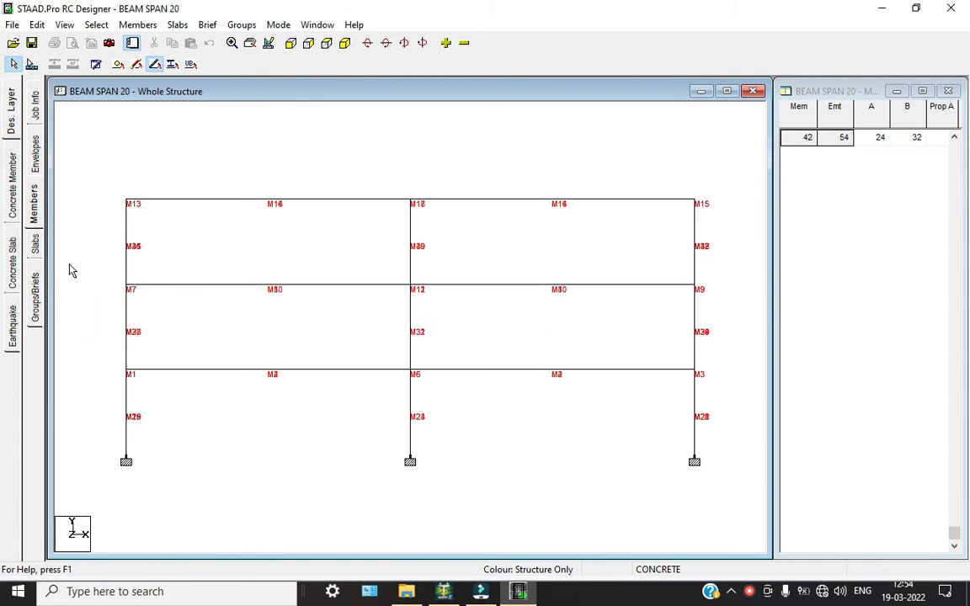
left_click(36, 297)
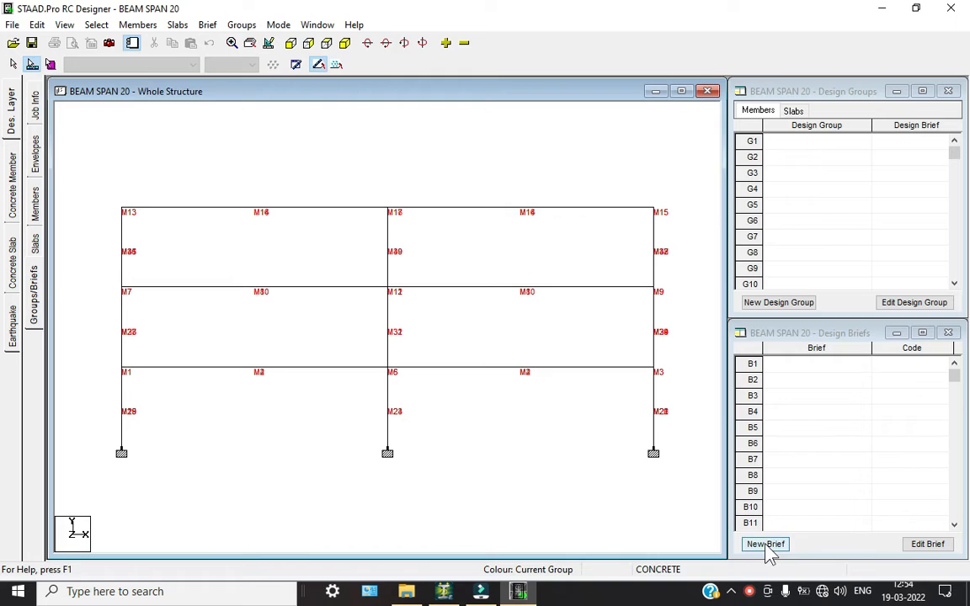
left_click(766, 546)
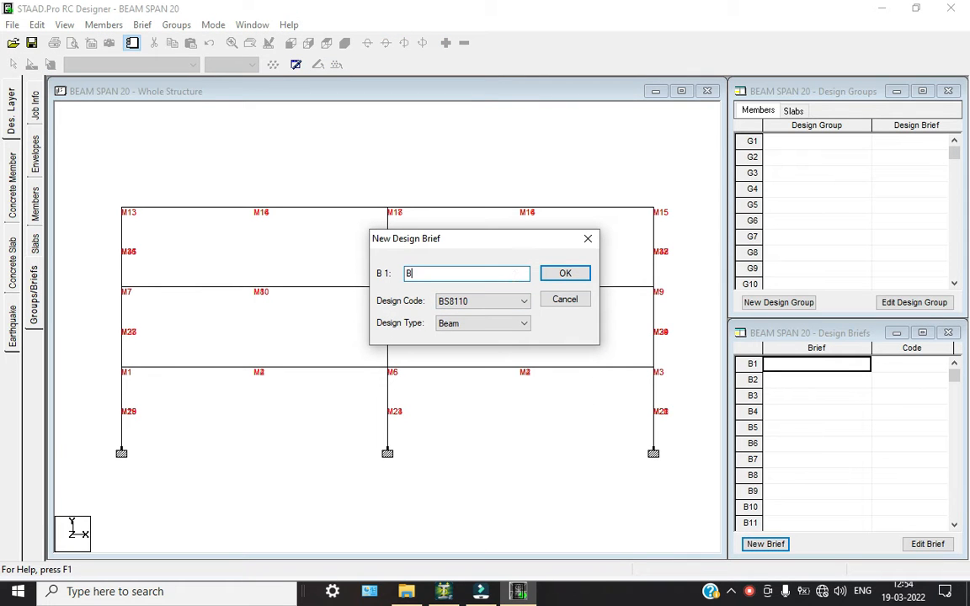
key("Tab")
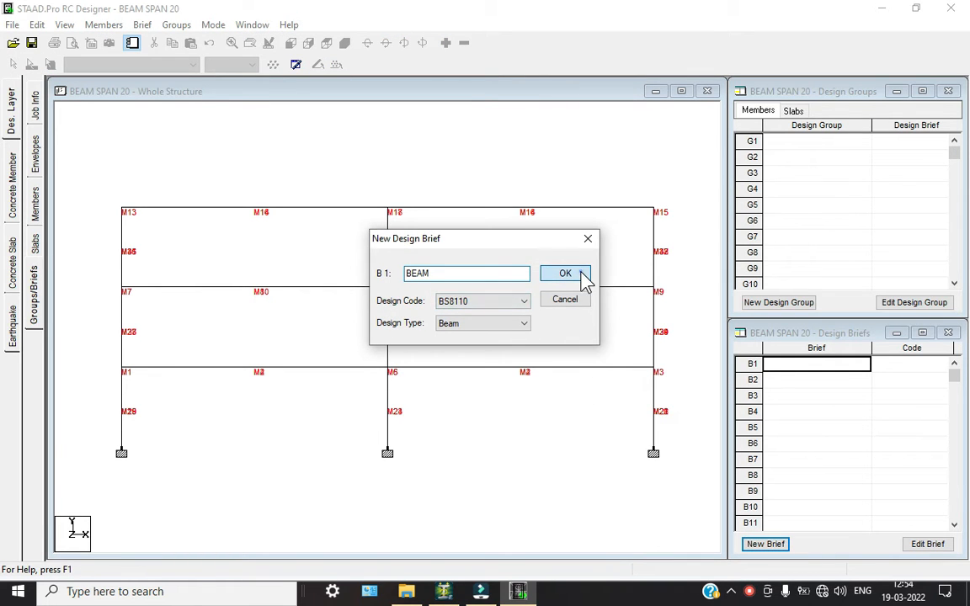
left_click(584, 278)
Step: Set the brief's main reinforcement minimum bar sizes to 12 for the top bars and 10 for the bottom bars
left_click(410, 171)
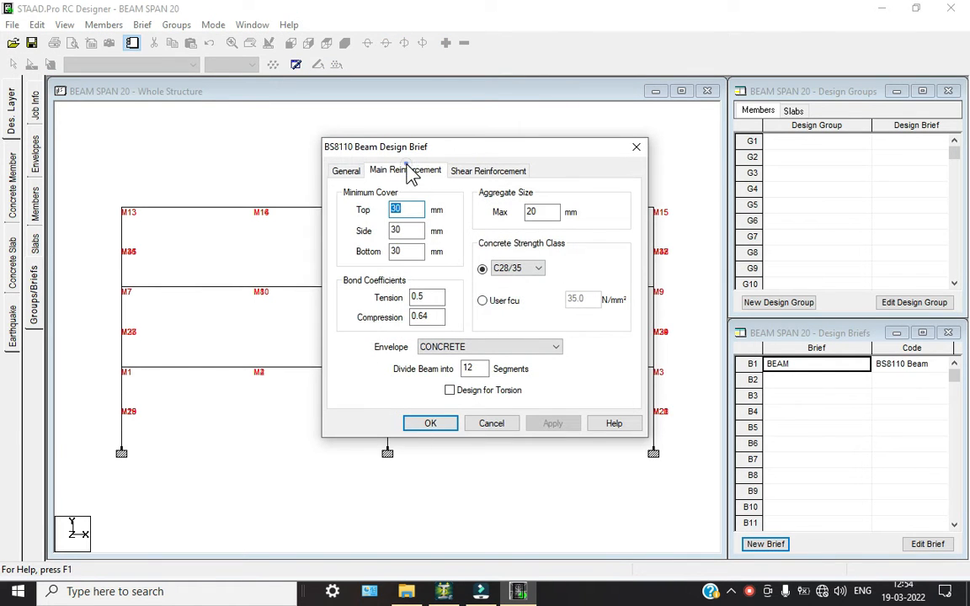
left_click(452, 212)
left_click(438, 263)
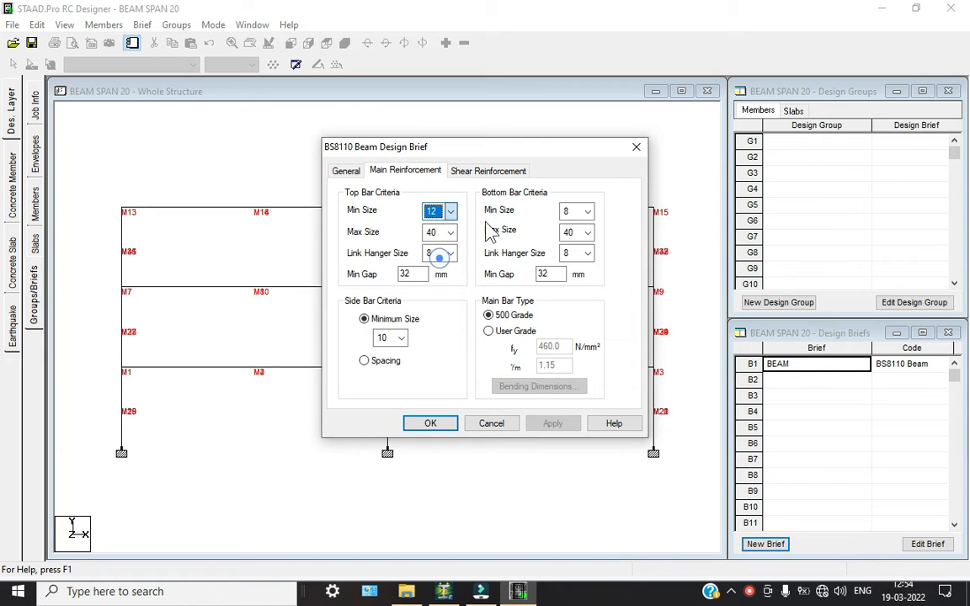
left_click(588, 212)
left_click(578, 251)
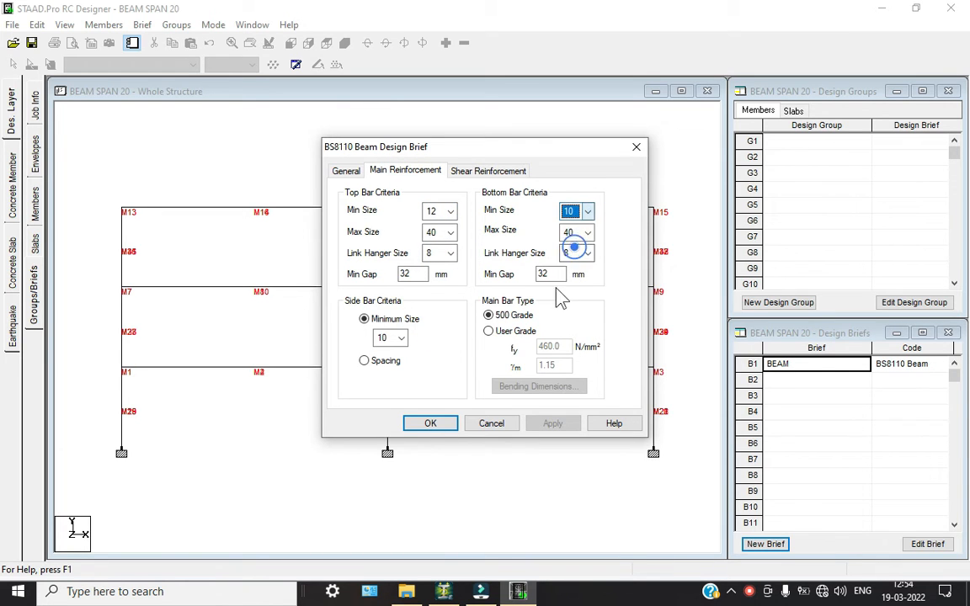
left_click(441, 424)
Step: Select all beams on the three floor levels and create a member design group for them using the BEAM brief
left_click_drag(108, 188, 684, 224)
left_click_drag(96, 270, 678, 314)
left_click_drag(96, 350, 681, 390)
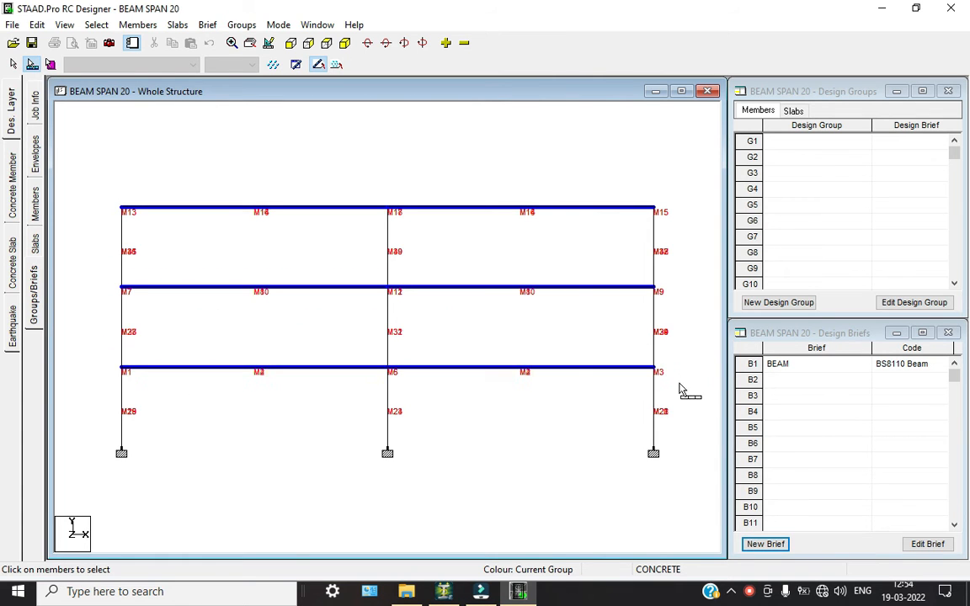
left_click(345, 42)
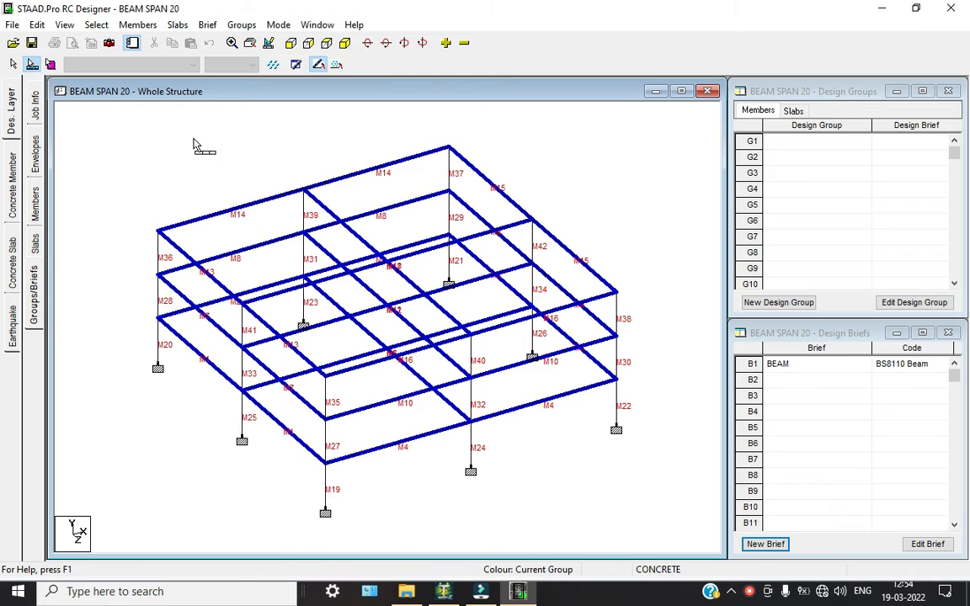
left_click(780, 303)
left_click(572, 287)
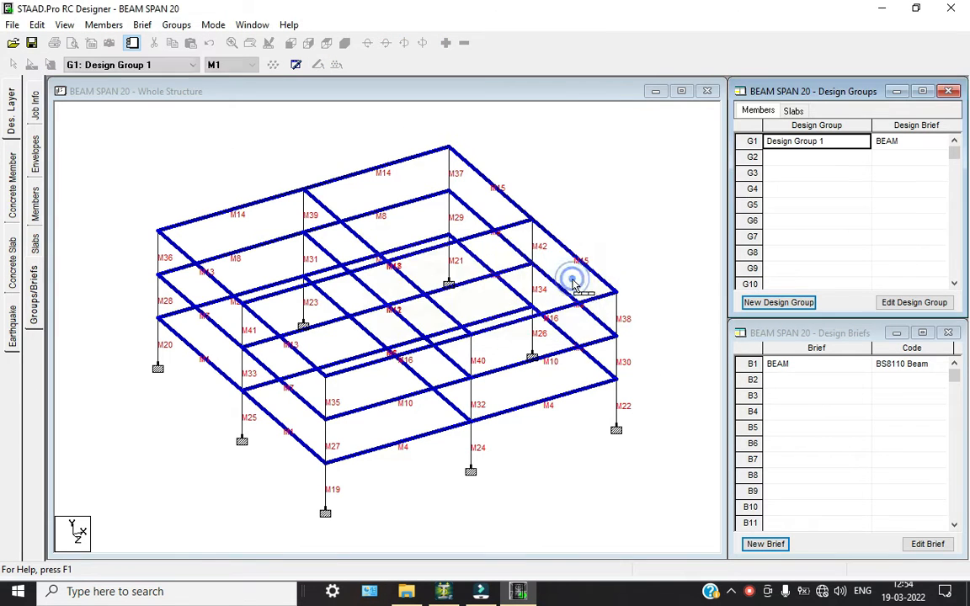
Step: Run the beam design for all members of Design Group 1 and locate members M6 and M5 in the results
left_click(11, 173)
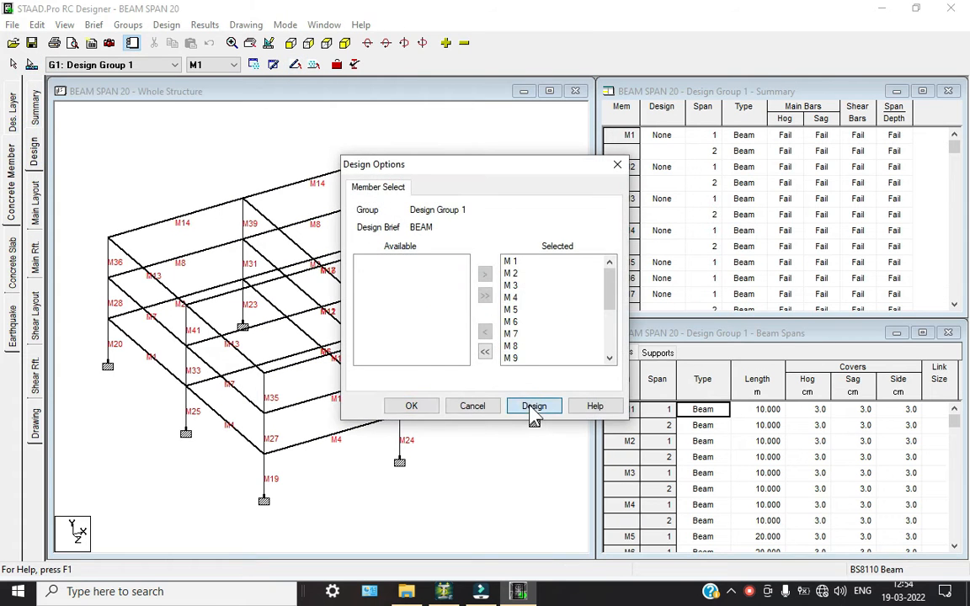
left_click(534, 408)
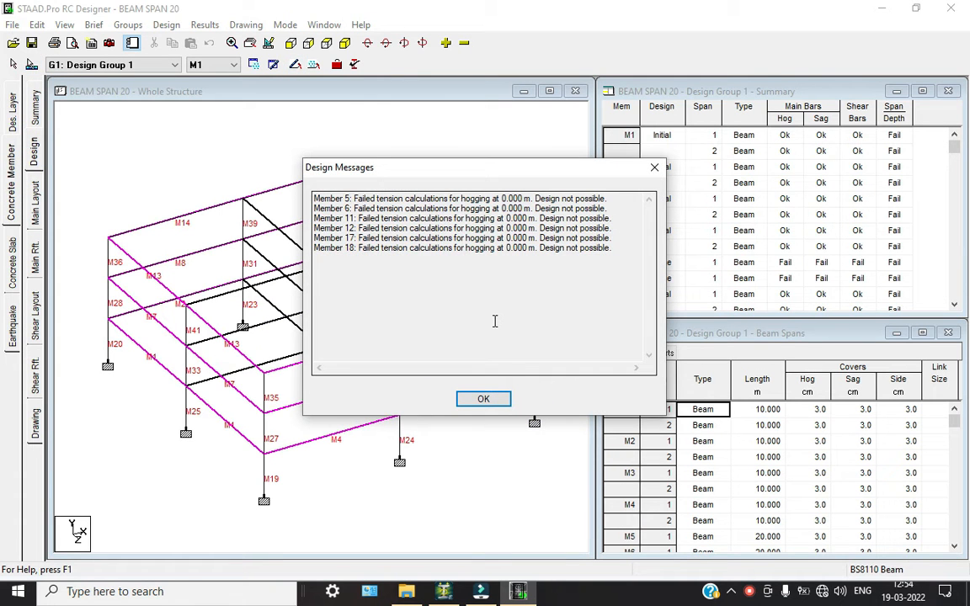
left_click(486, 401)
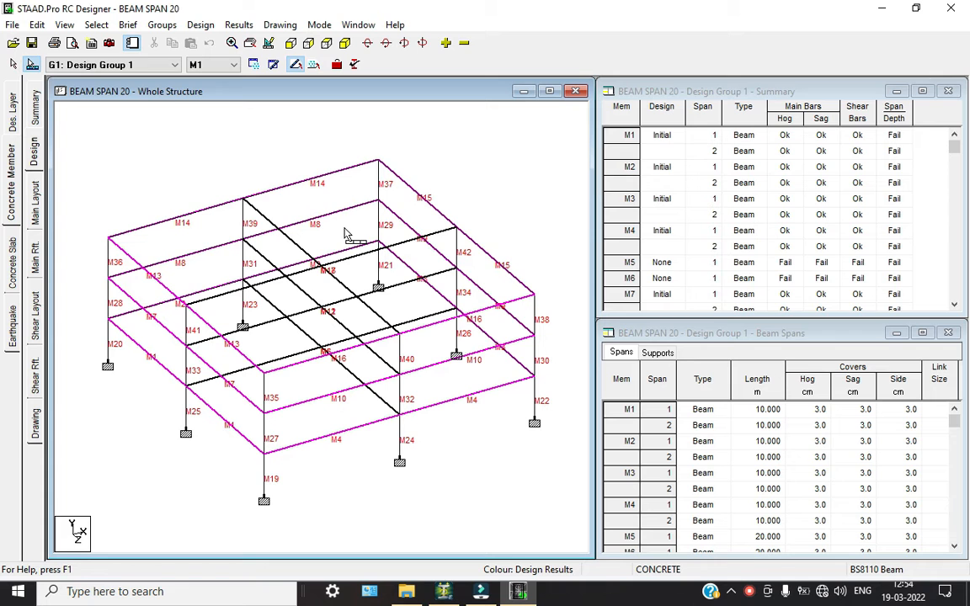
scroll(406, 360, "up", 2)
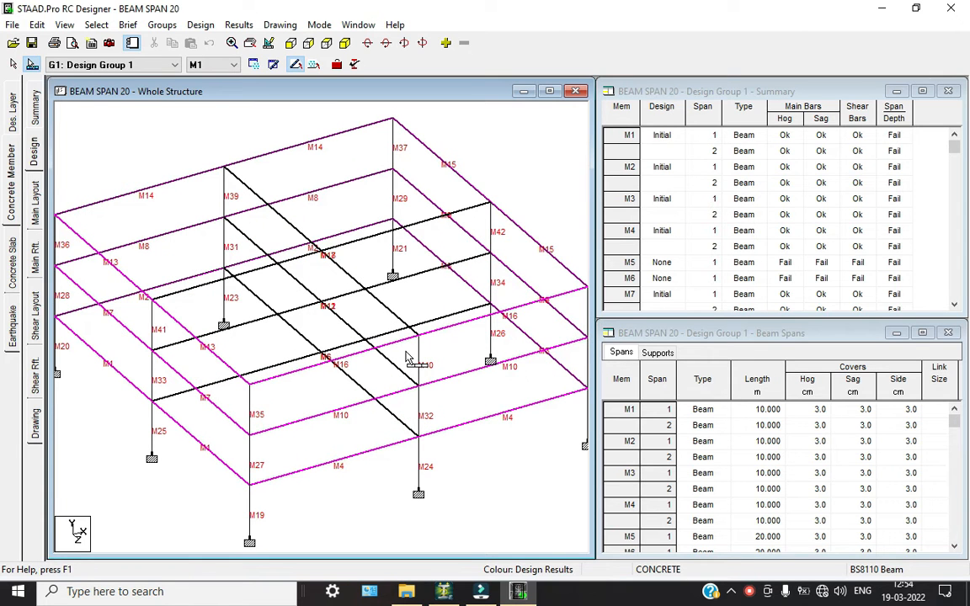
scroll(406, 361, "down", 3)
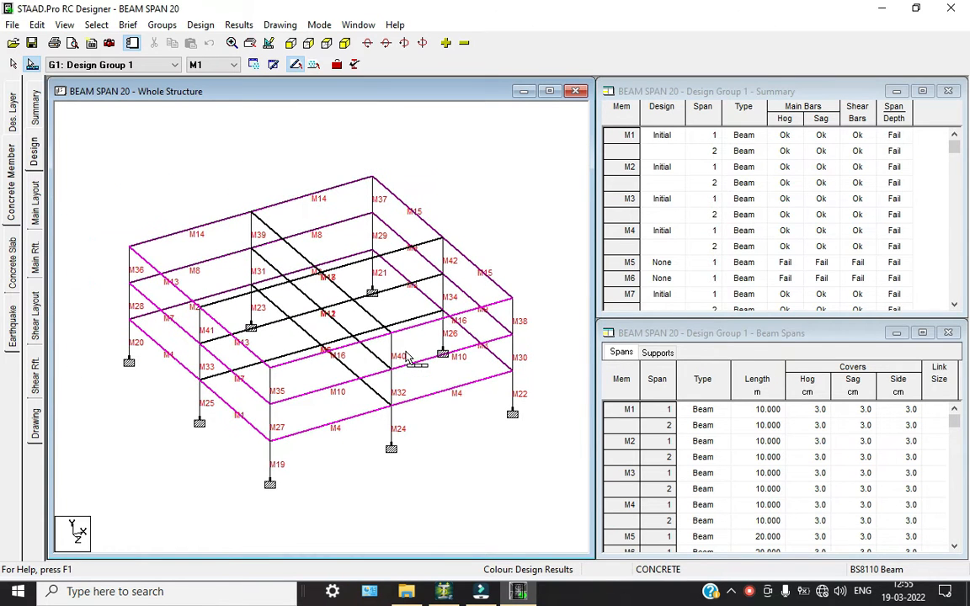
left_click(346, 337)
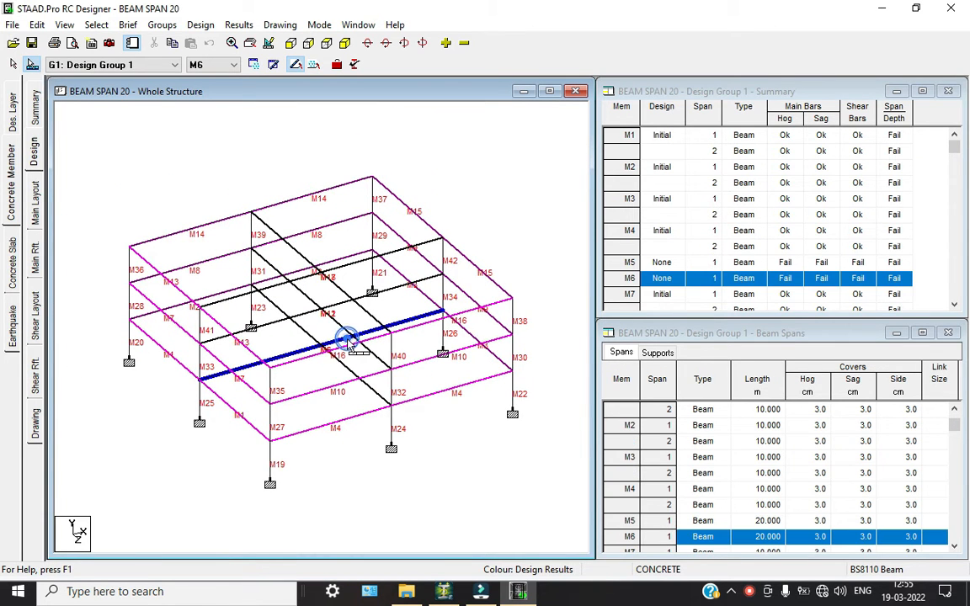
left_click(784, 262)
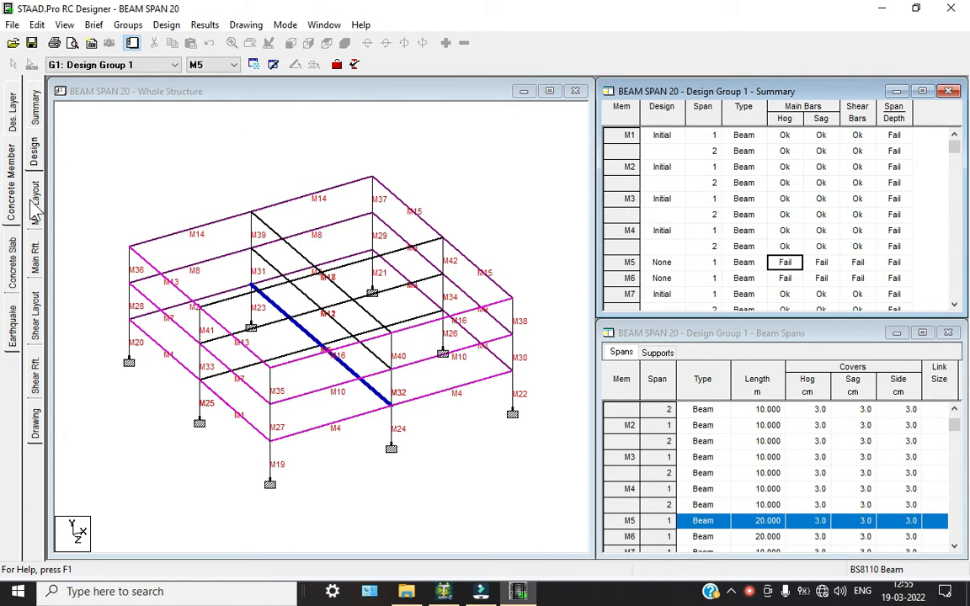
Step: Edit the BEAM brief so the minimum main bar size is 20 for top bars and 16 for bottom bars
left_click(11, 110)
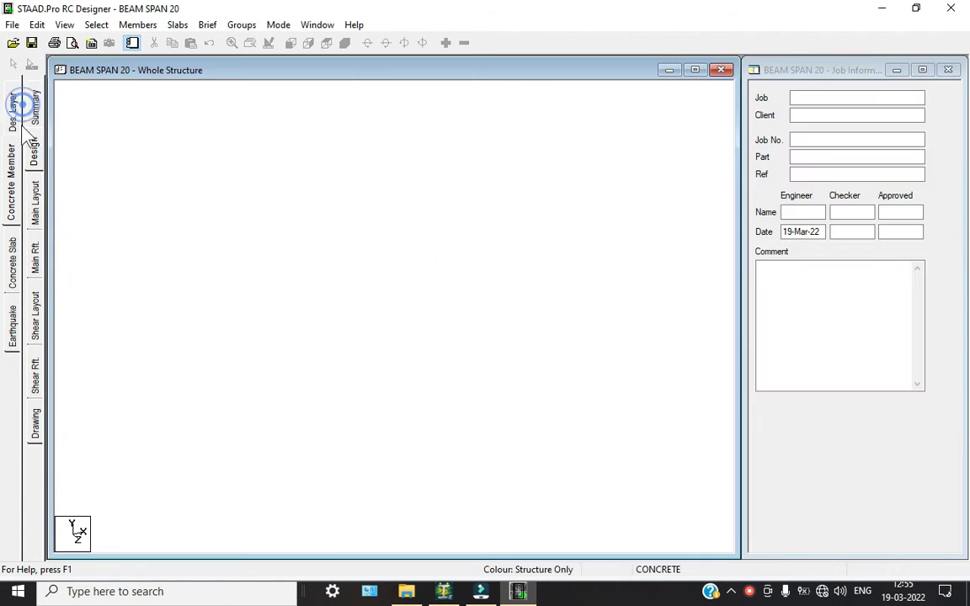
left_click(37, 189)
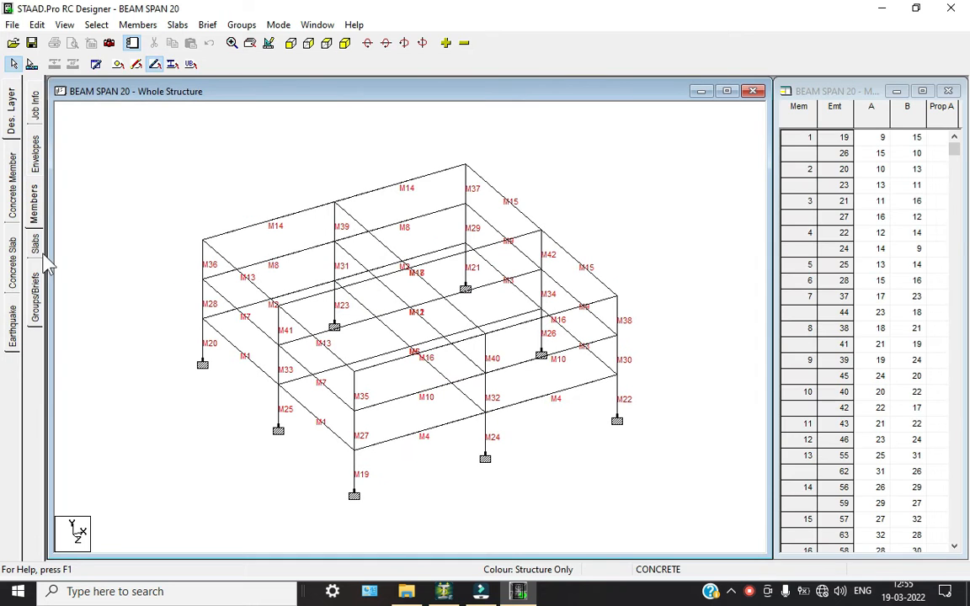
left_click(37, 291)
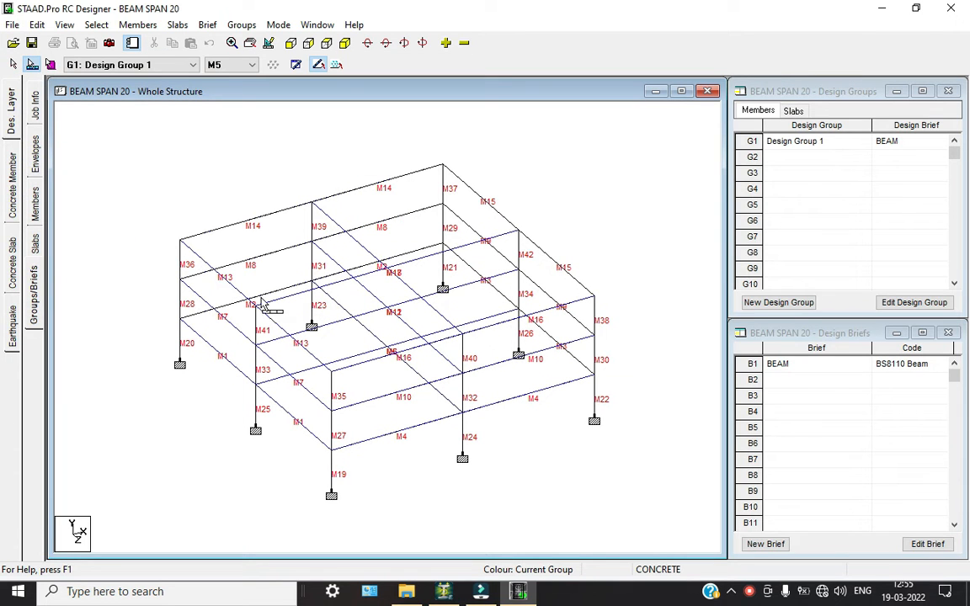
left_click(36, 164)
left_click(36, 282)
left_click(909, 368)
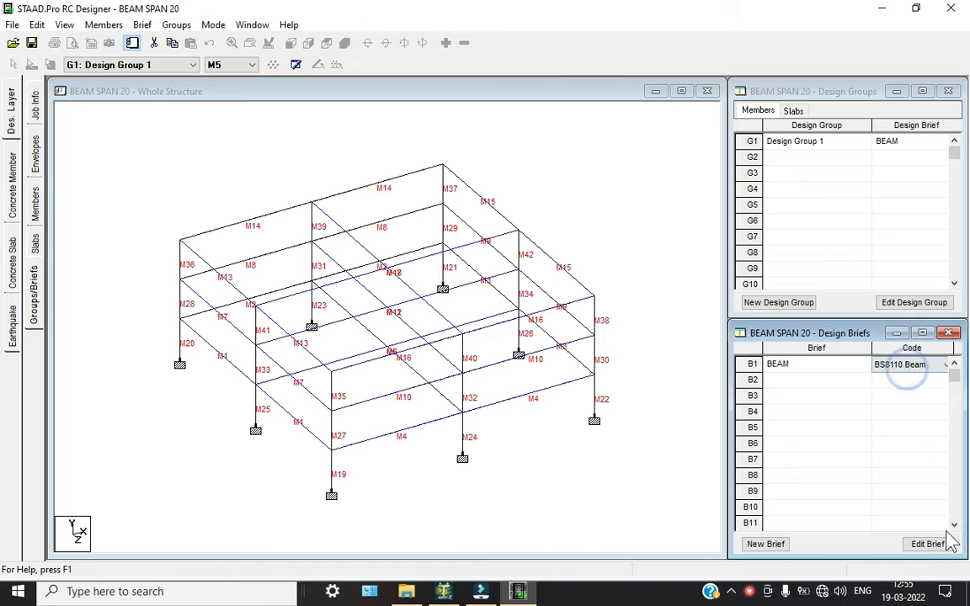
left_click(929, 544)
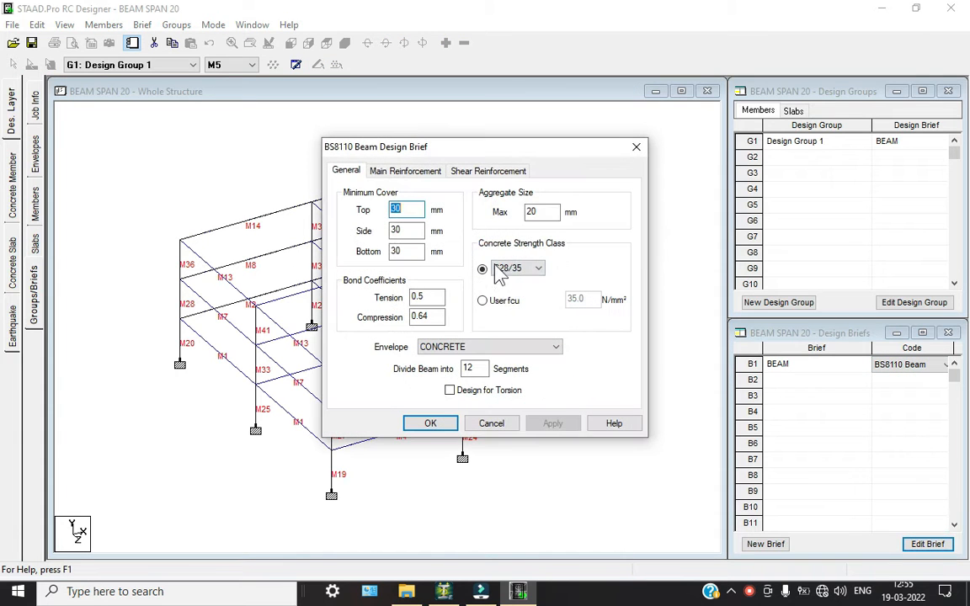
left_click(390, 172)
left_click(451, 211)
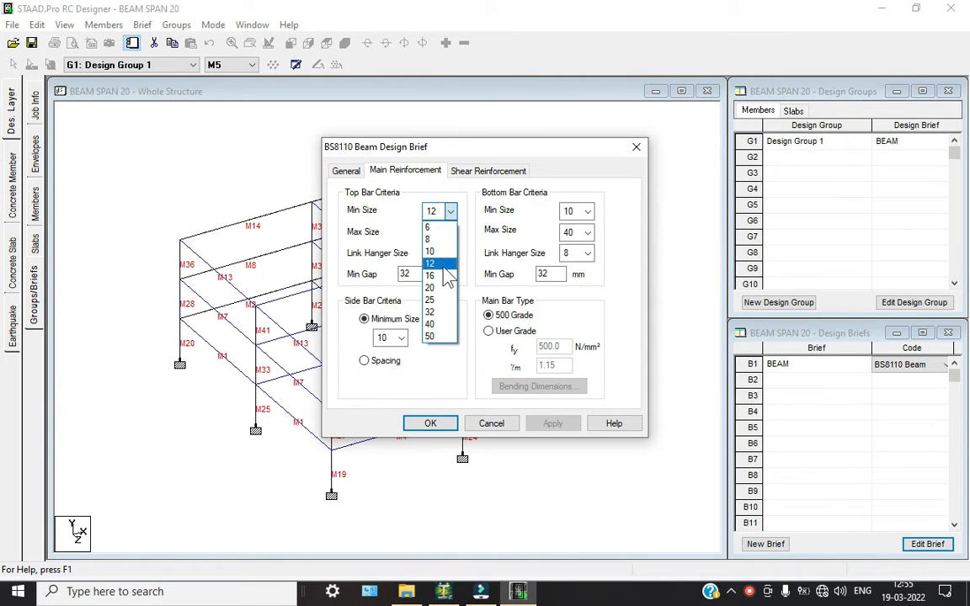
left_click(436, 288)
left_click(586, 212)
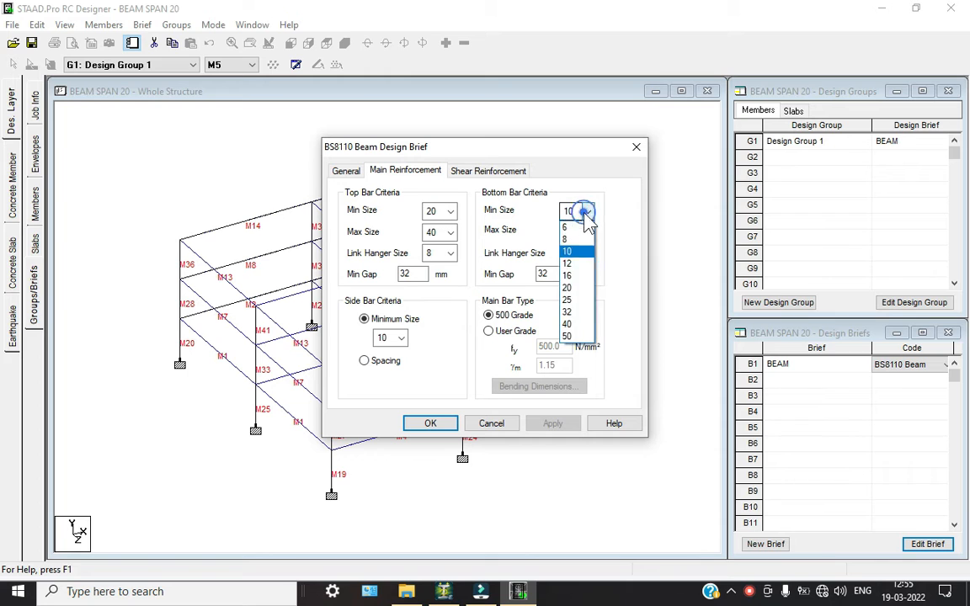
left_click(578, 276)
Step: Set the brief's shear bar size to 10 with a user-defined steel grade and accept the brief
left_click(487, 171)
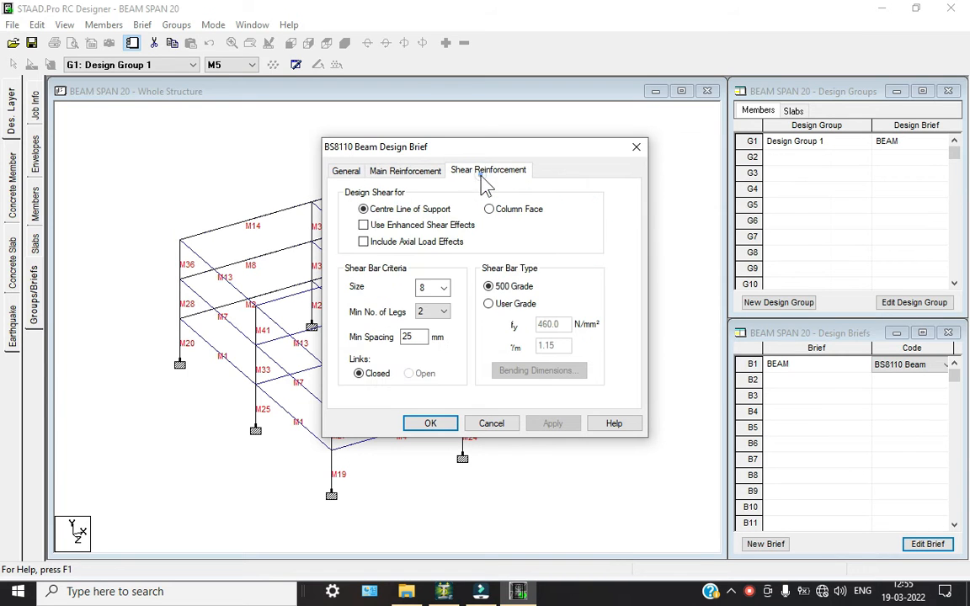
left_click(439, 292)
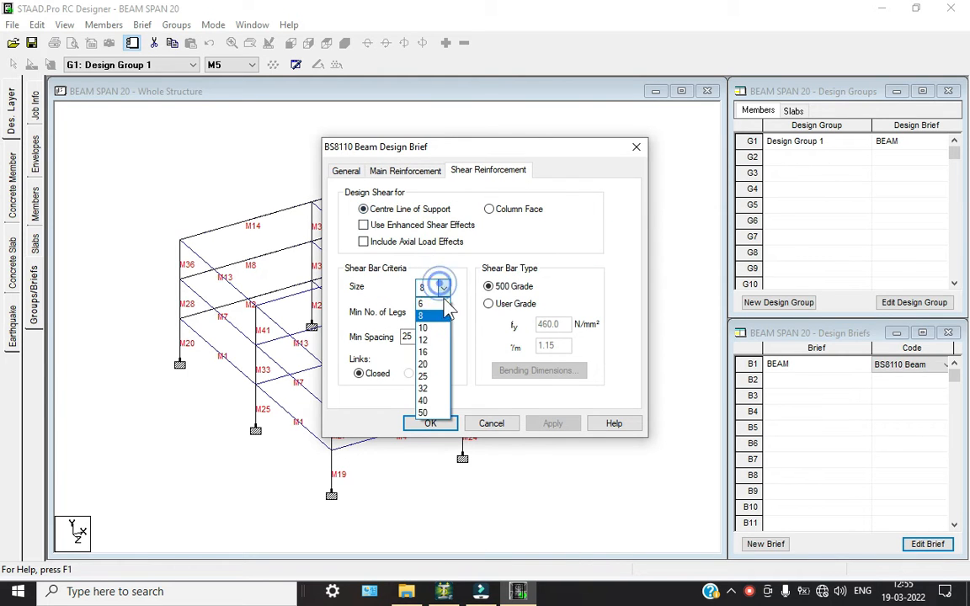
left_click(433, 329)
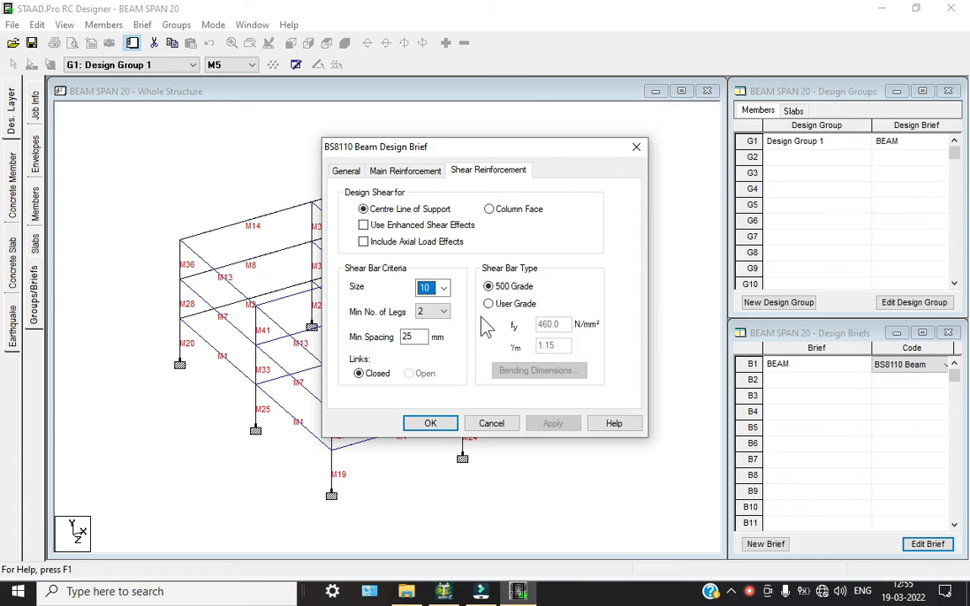
left_click(489, 306)
left_click(448, 422)
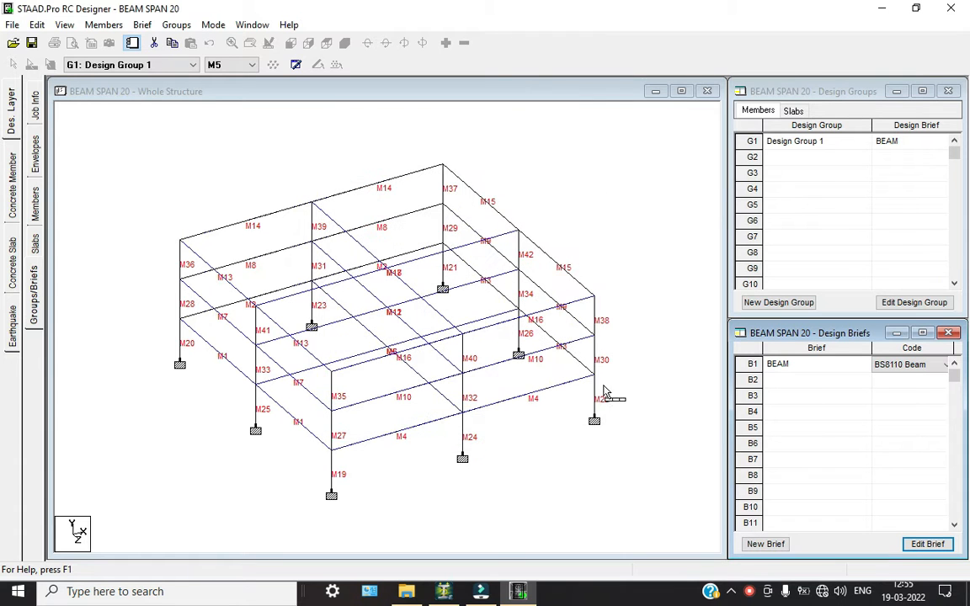
Step: Review the member sections of Design Group 1 and rerun the beam design for all its members
left_click(639, 448)
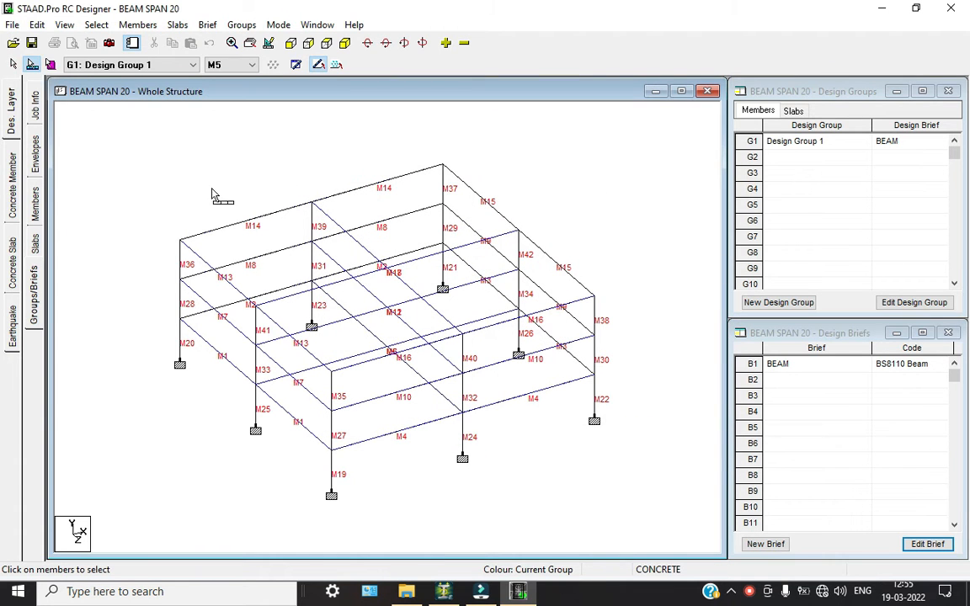
left_click(914, 305)
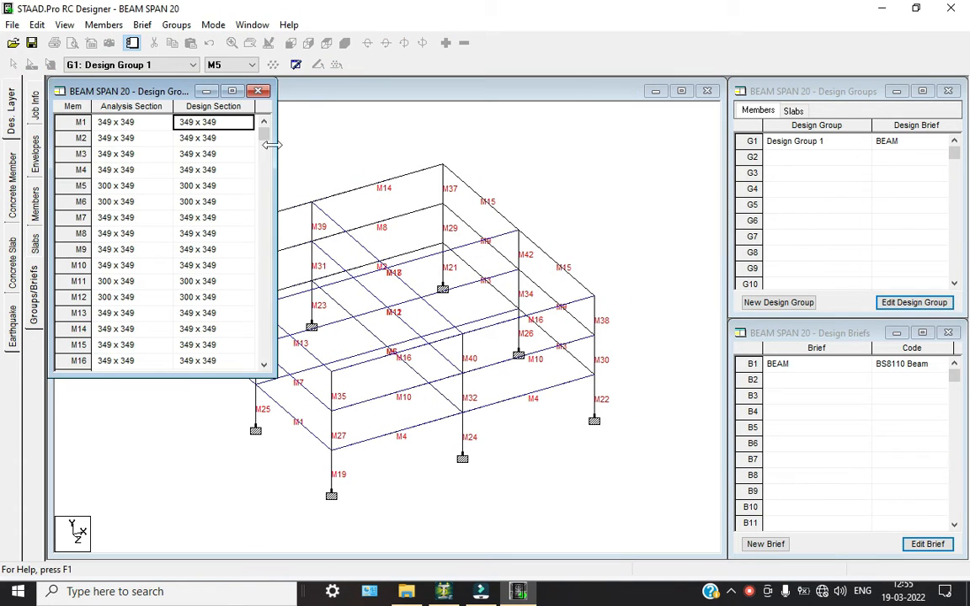
left_click(257, 91)
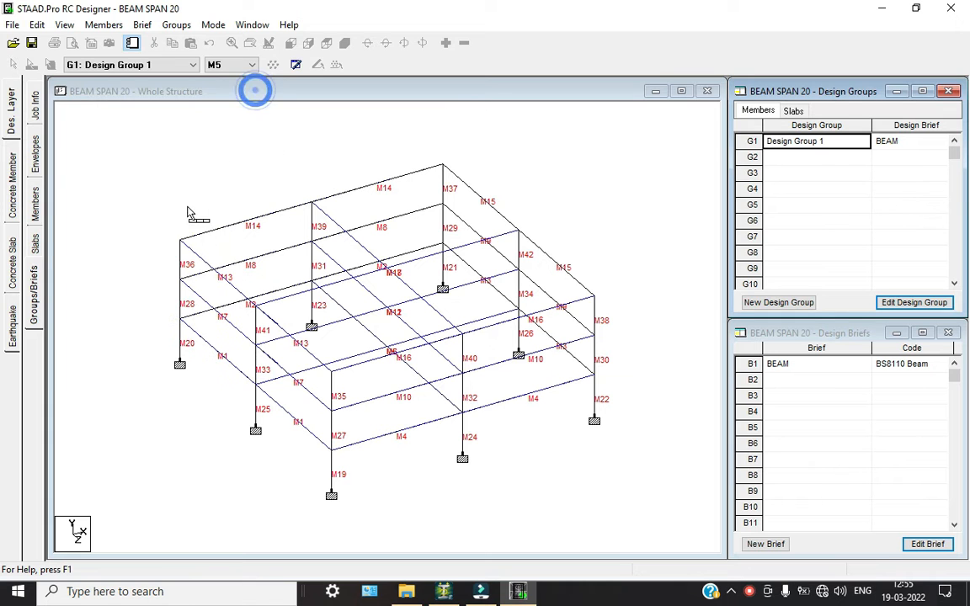
left_click(18, 177)
left_click(33, 154)
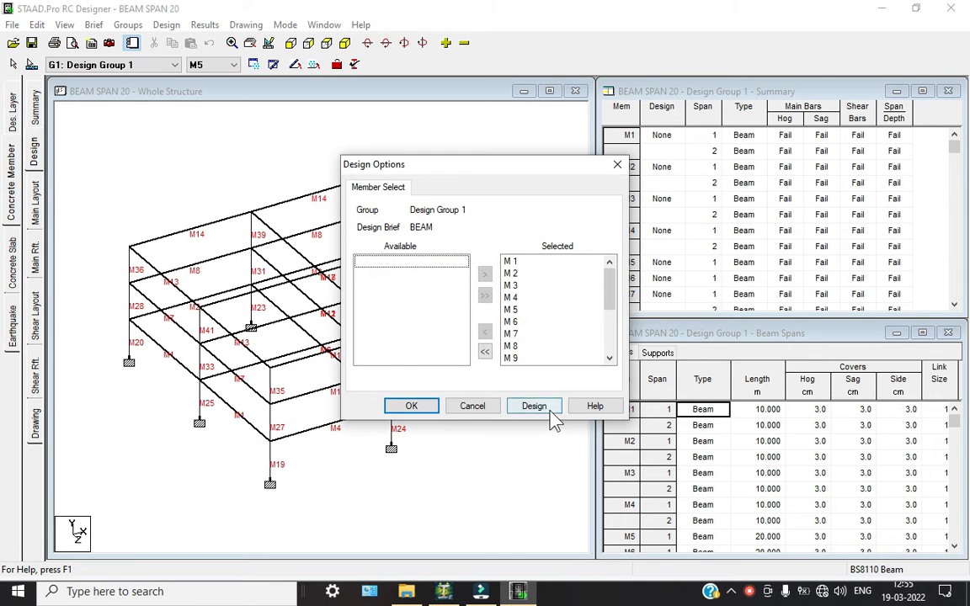
left_click(548, 410)
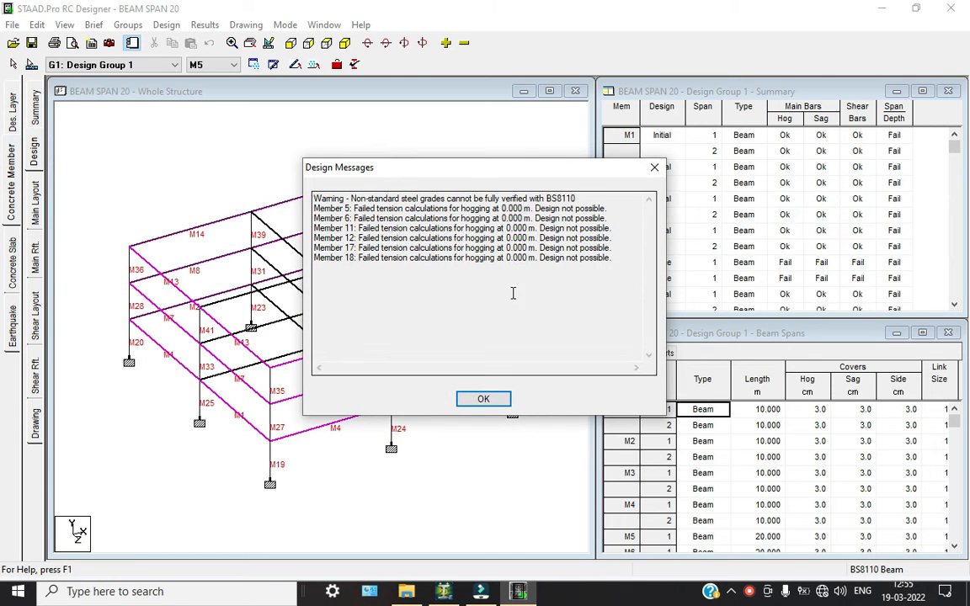
left_click(485, 399)
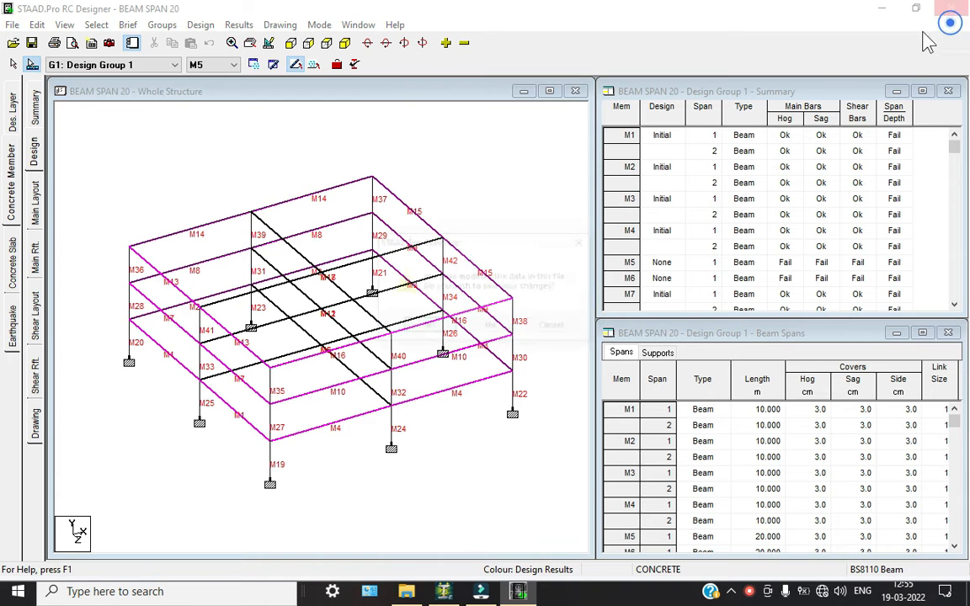
Step: Exit RC Designer without saving and open the concrete design commands in STAAD.Pro with IS456 as the current code
left_click(489, 325)
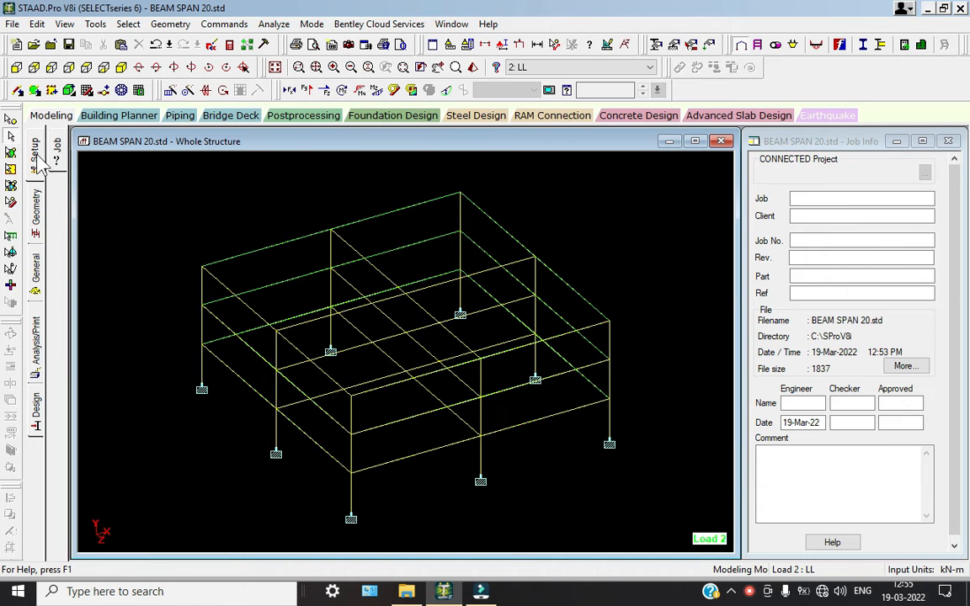
left_click(37, 251)
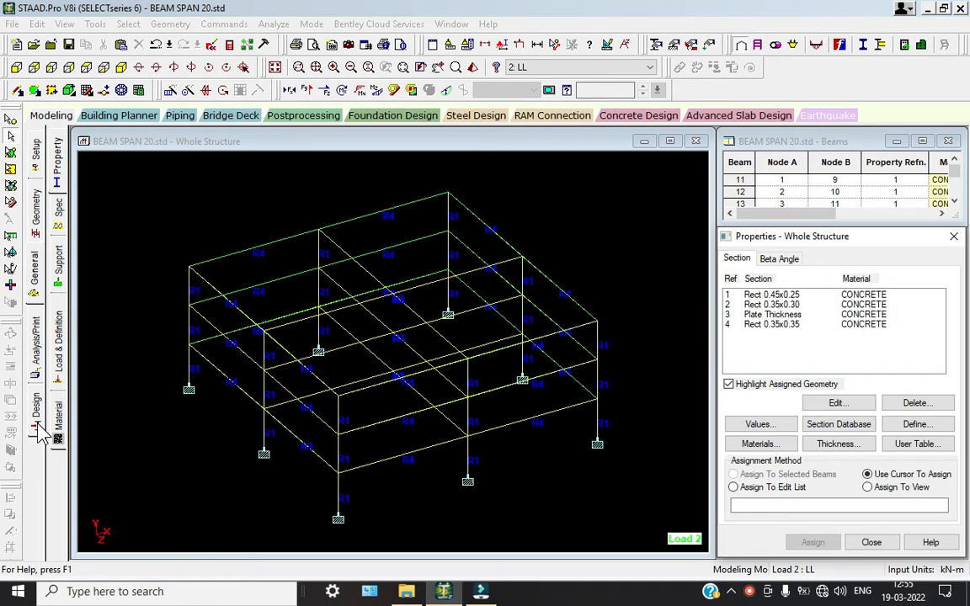
left_click(37, 421)
left_click(57, 202)
left_click(897, 160)
left_click(834, 339)
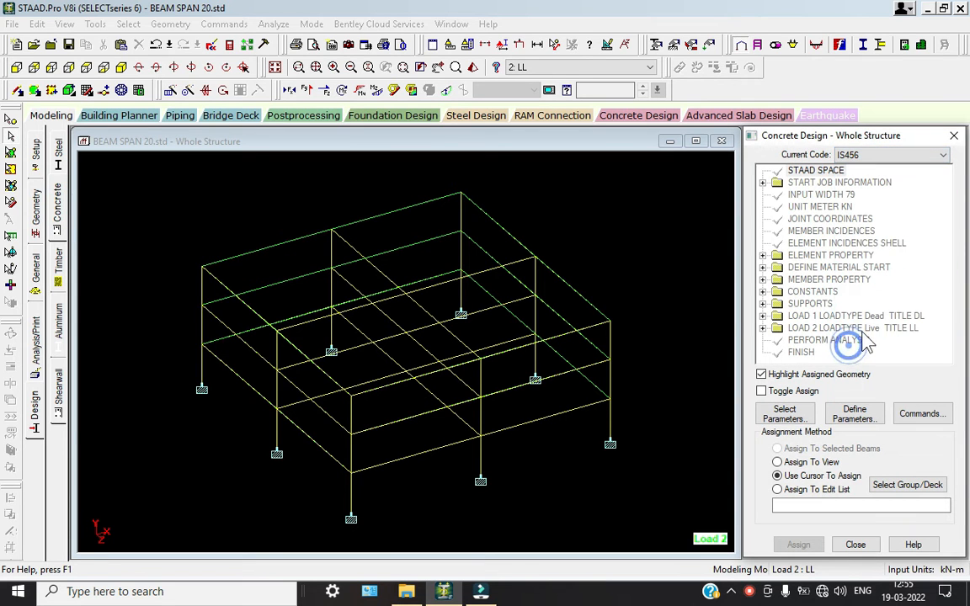
Step: Limit the selected concrete design parameters to Fc, Fymain and Fysec
left_click(792, 429)
left_click(764, 375)
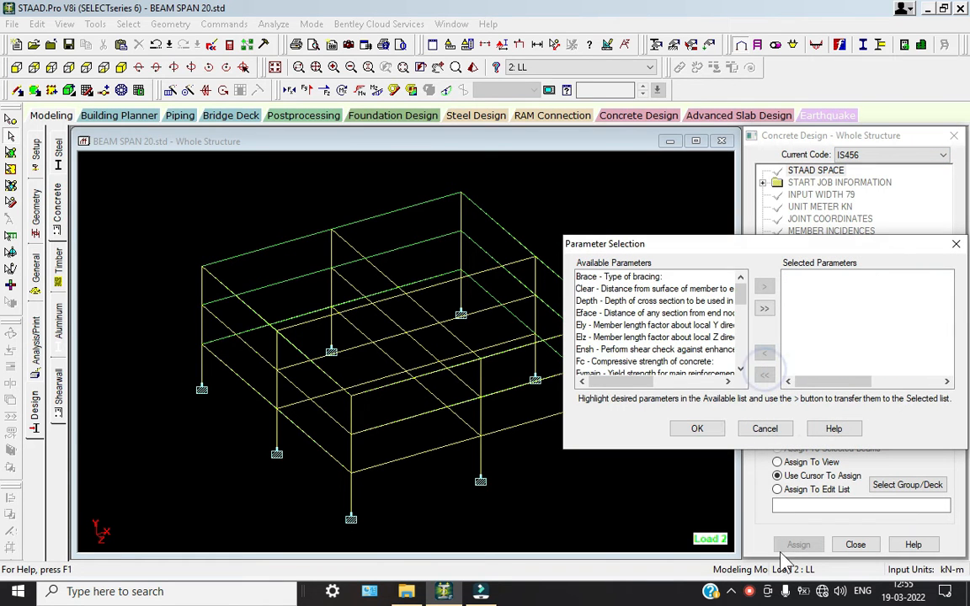
left_click(748, 590)
left_click(921, 489)
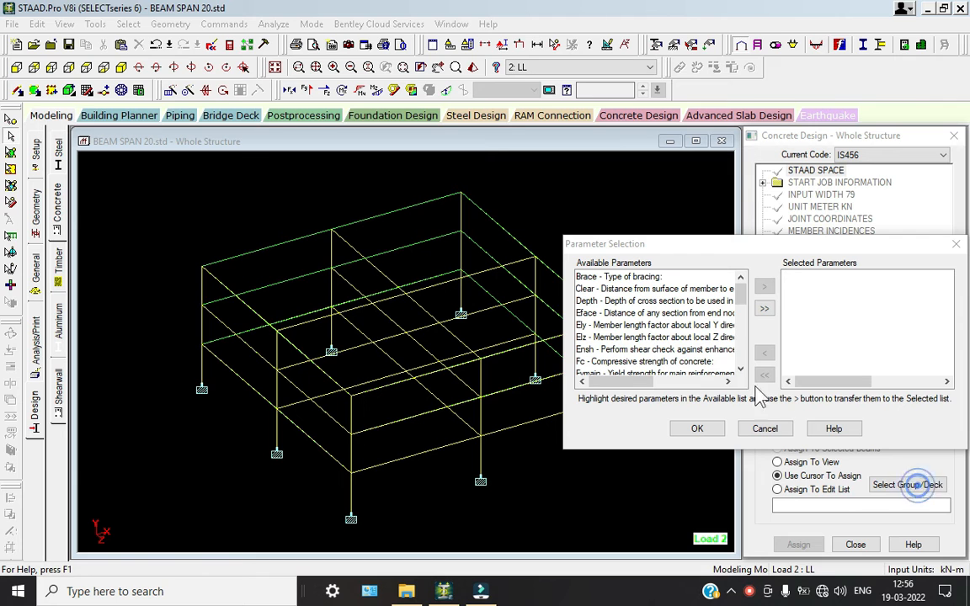
double_click(628, 362)
double_click(628, 363)
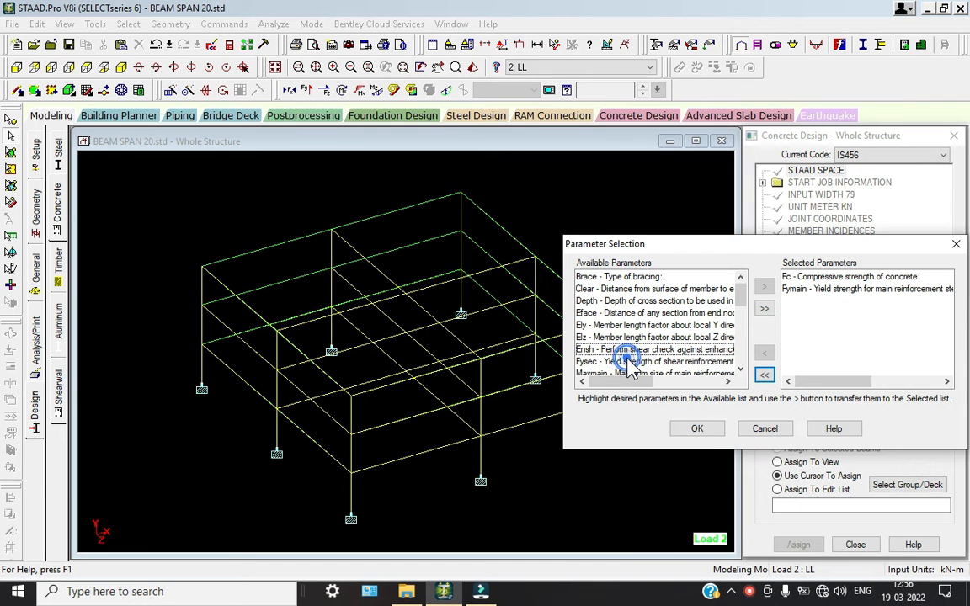
double_click(628, 362)
left_click(697, 429)
Step: Define the FC parameter with a concrete compressive strength of 25000 kN/m2 and add it to the design commands
left_click(859, 417)
double_click(551, 248)
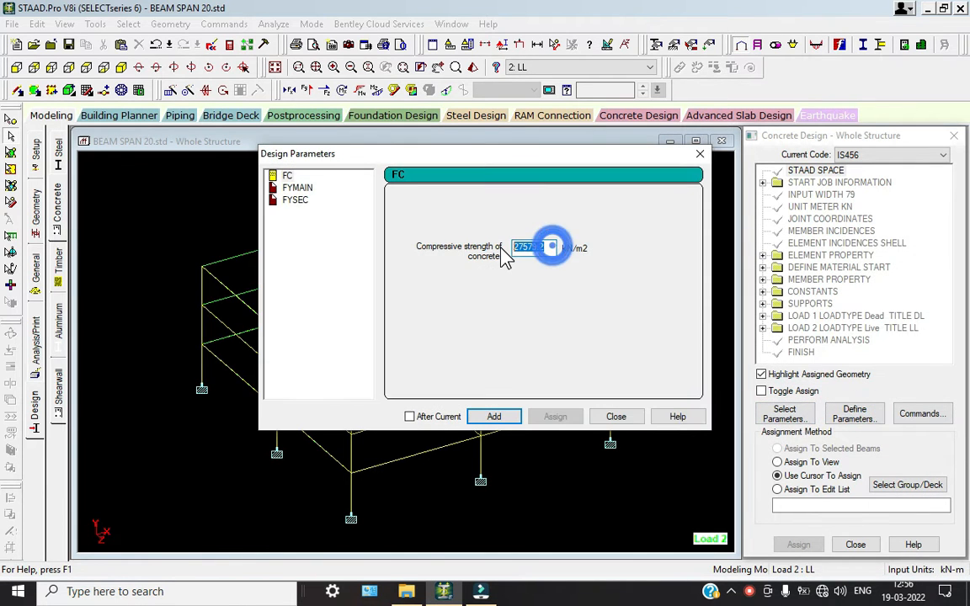
key("Return")
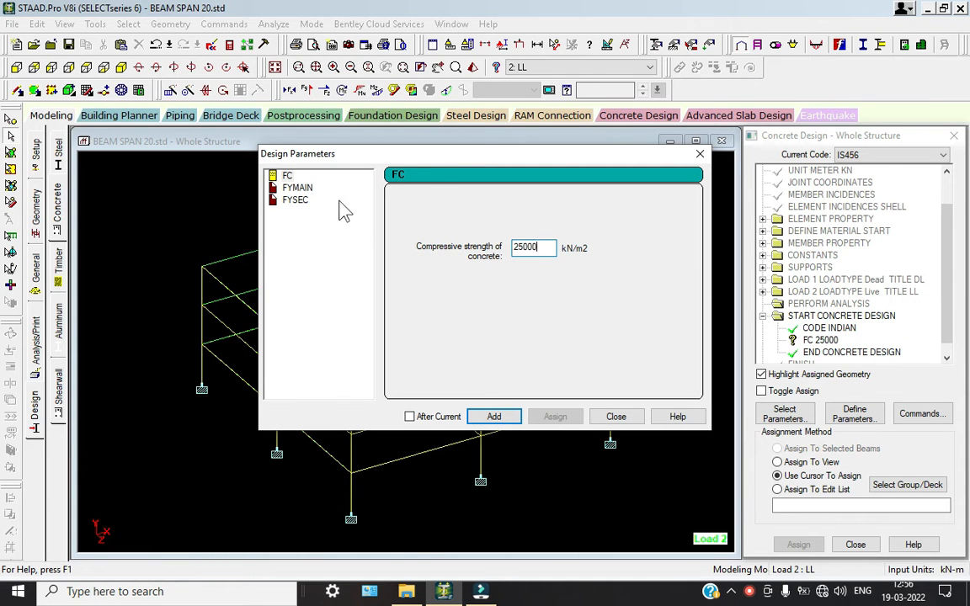
Step: Add the FYMAIN and FYSEC parameters to the design commands, each with a yield strength of 500000 kN/m2
left_click(296, 188)
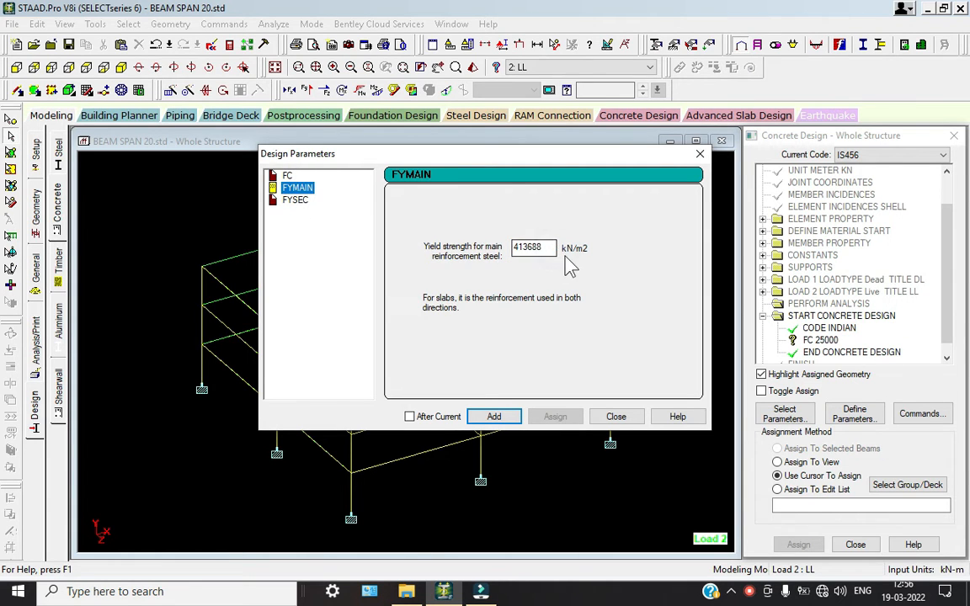
double_click(542, 247)
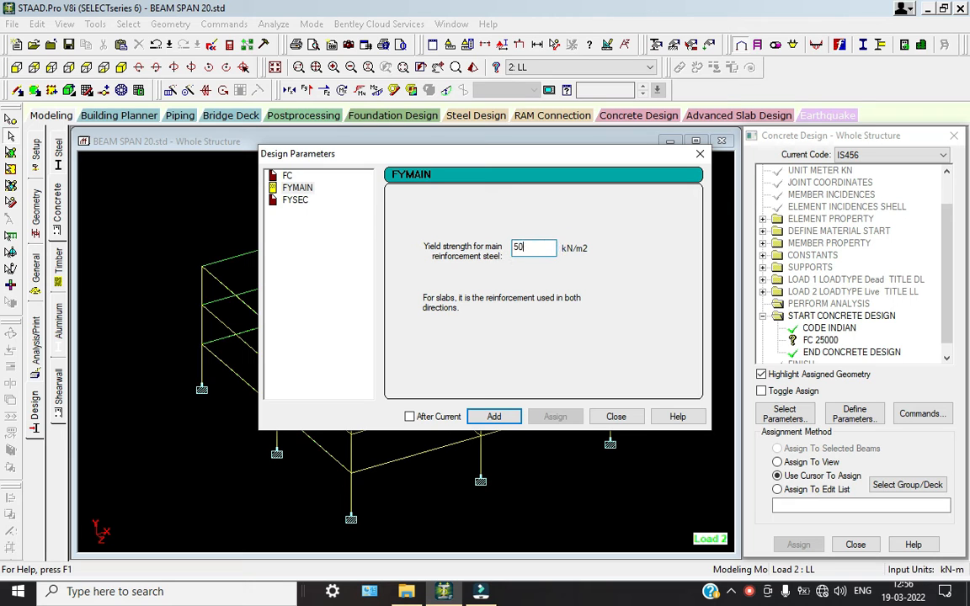
key("Return")
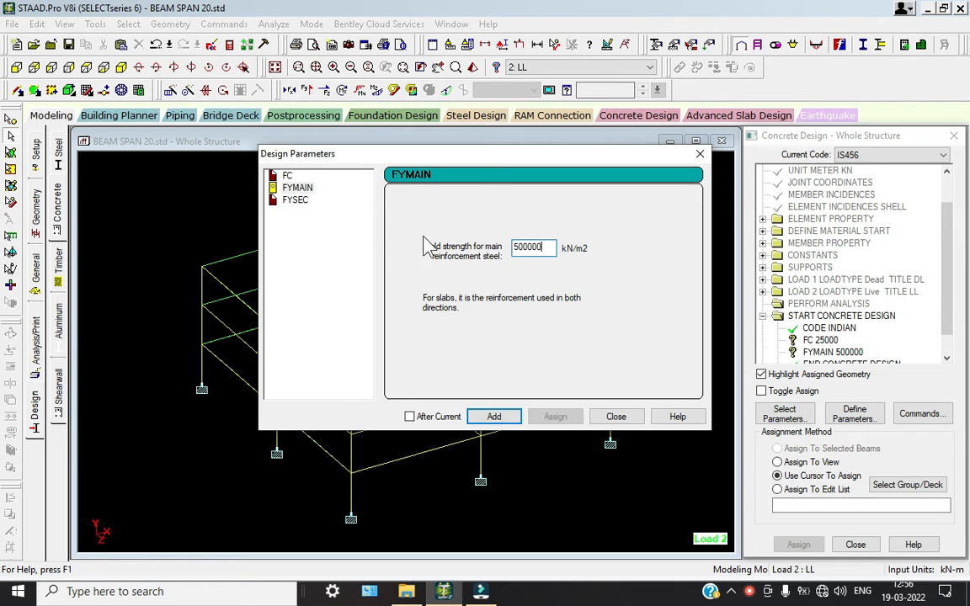
left_click(294, 199)
double_click(543, 247)
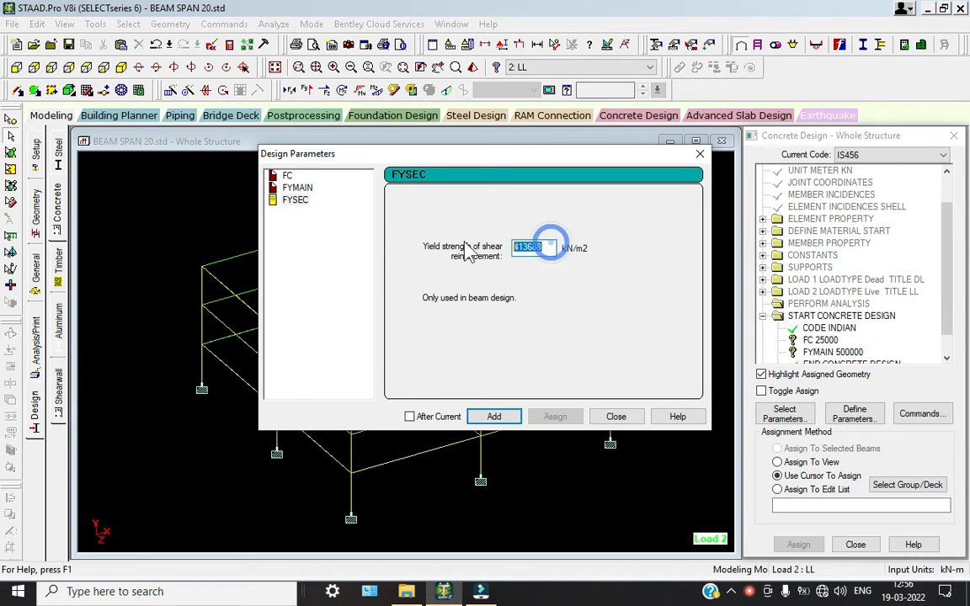
left_click(616, 417)
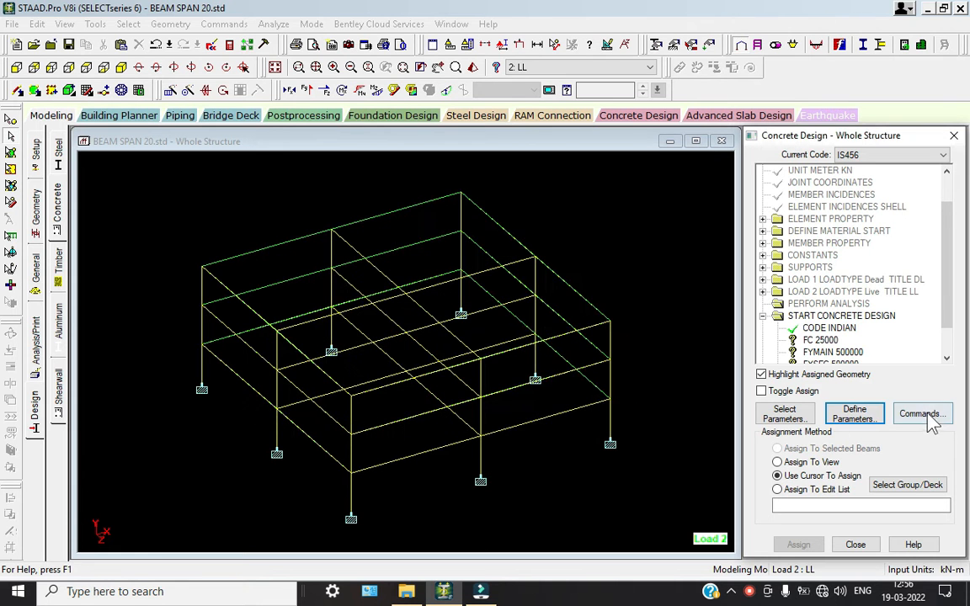
Step: Add the DESIGN BEAM, DESIGN COLUMN, DESIGN SLAB/ELEMENT and TAKE OFF commands to the concrete design
left_click(922, 413)
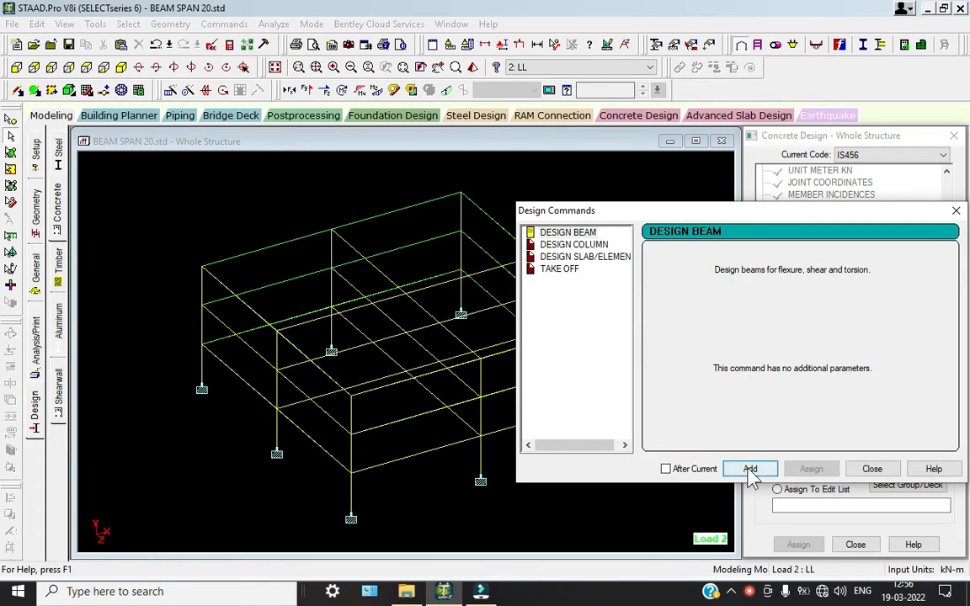
left_click(575, 245)
left_click(749, 469)
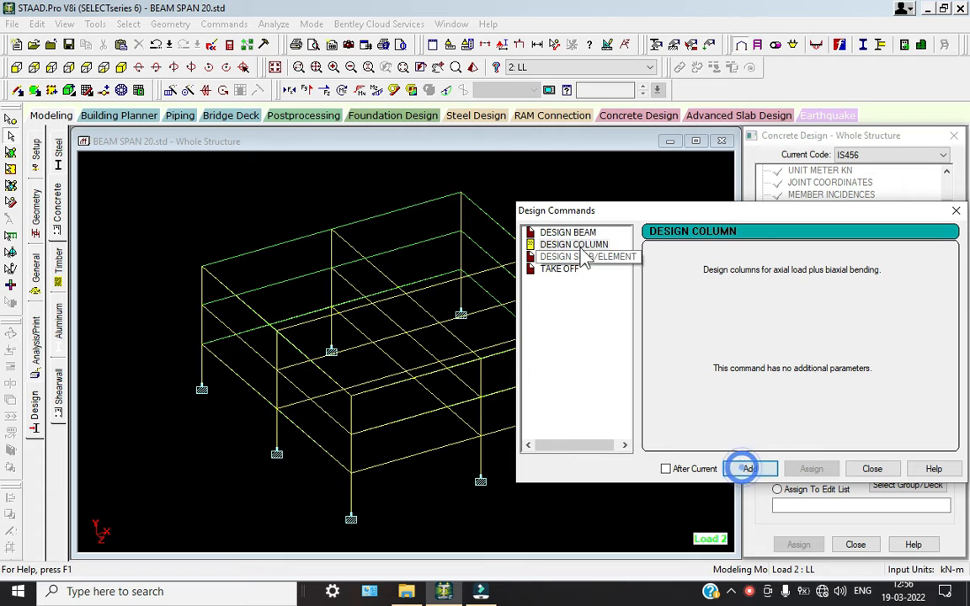
left_click(586, 257)
left_click(749, 469)
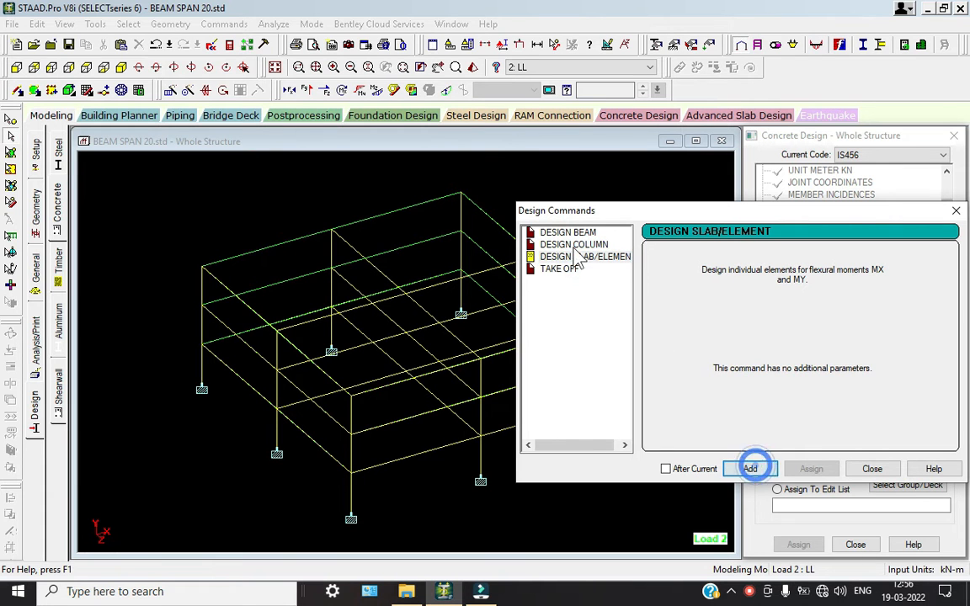
left_click(565, 273)
left_click(749, 469)
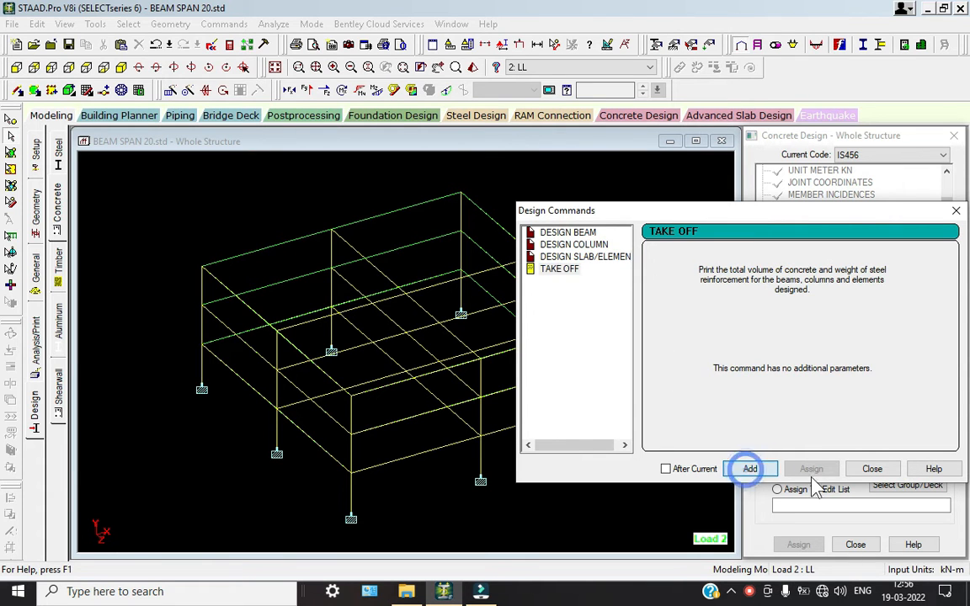
left_click(870, 470)
Step: Assign the FC 25000, FYMAIN 500000 and FYSEC 500000 parameters to the whole view
left_click(821, 255)
left_click(809, 462)
left_click(798, 545)
left_click(859, 379)
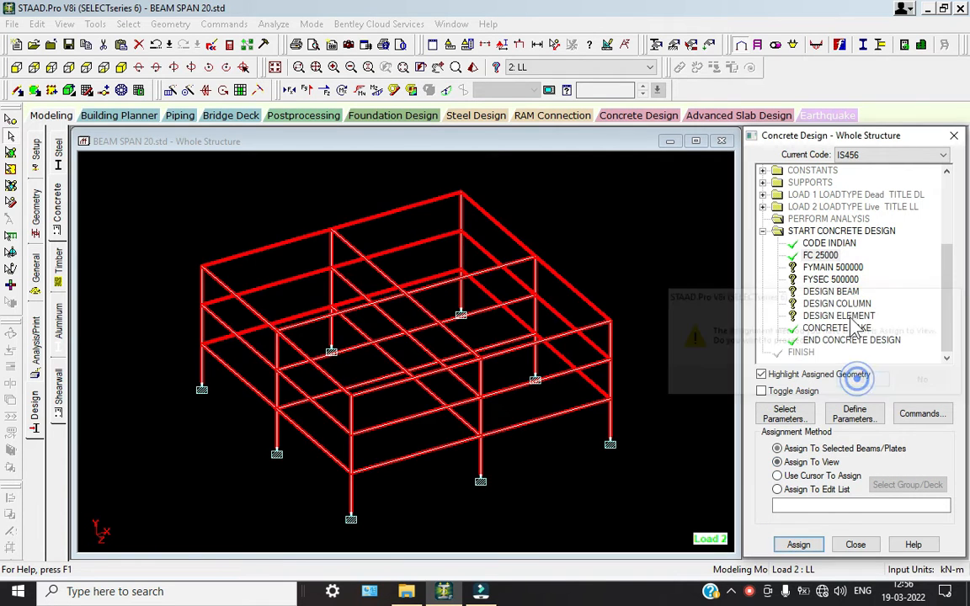
left_click(833, 267)
left_click(801, 463)
left_click(799, 545)
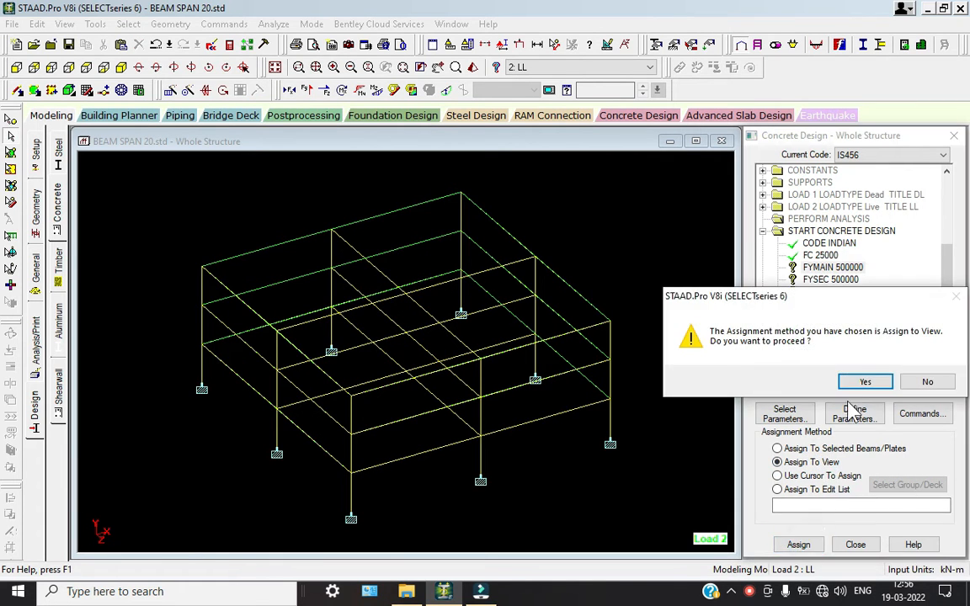
left_click(863, 383)
left_click(831, 279)
left_click(776, 462)
left_click(817, 545)
left_click(866, 384)
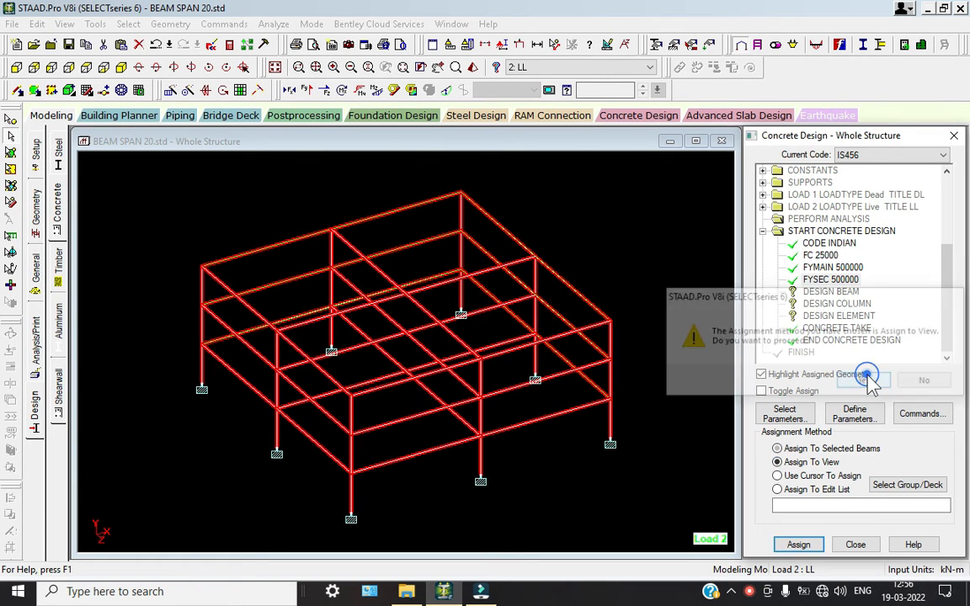
Step: Assign the DESIGN BEAM command to all beams parallel to the X and Z axes
left_click(826, 291)
left_click(128, 24)
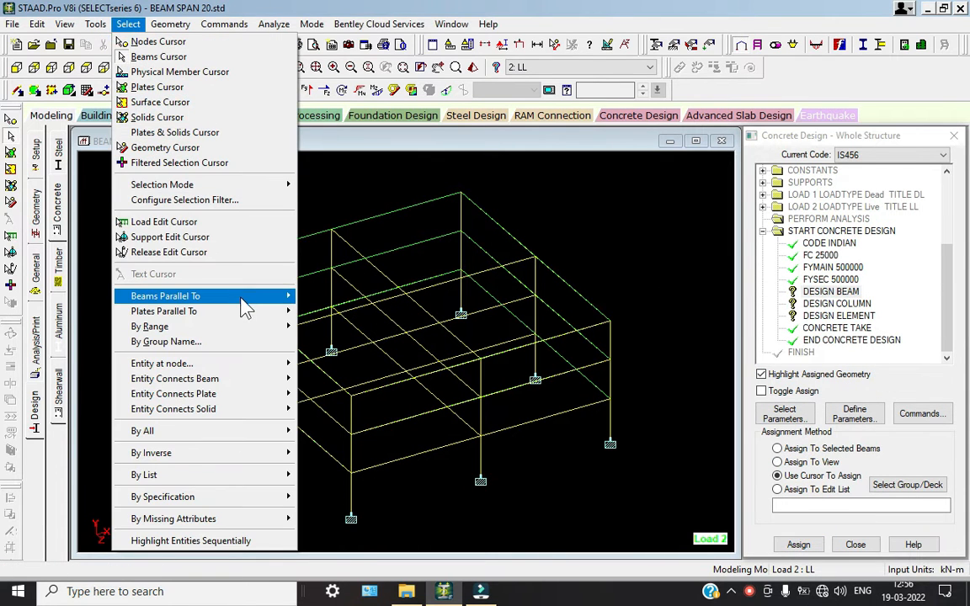
left_click(240, 297)
left_click(318, 311)
left_click(128, 24)
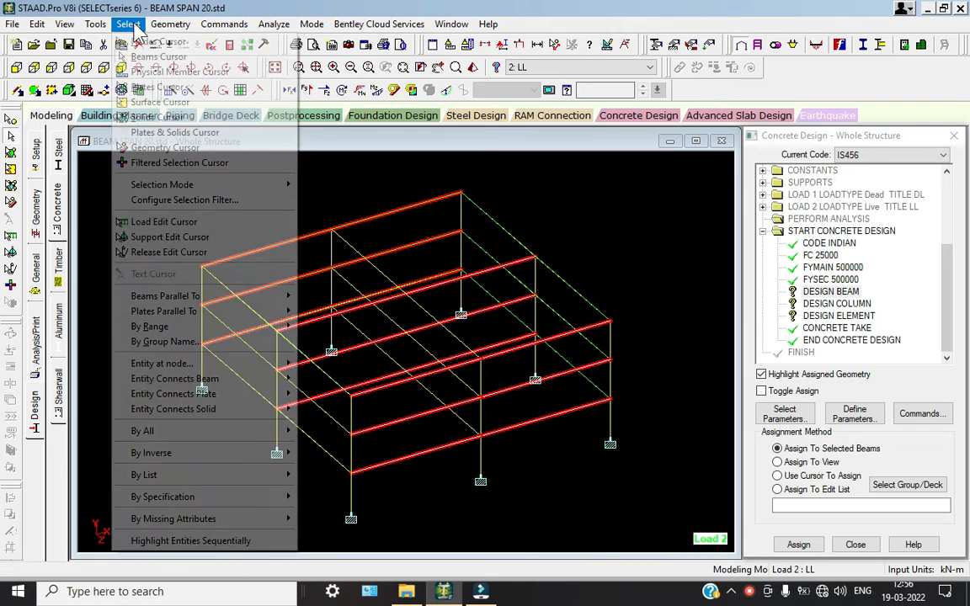
mouse_move(252, 296)
left_click(320, 327)
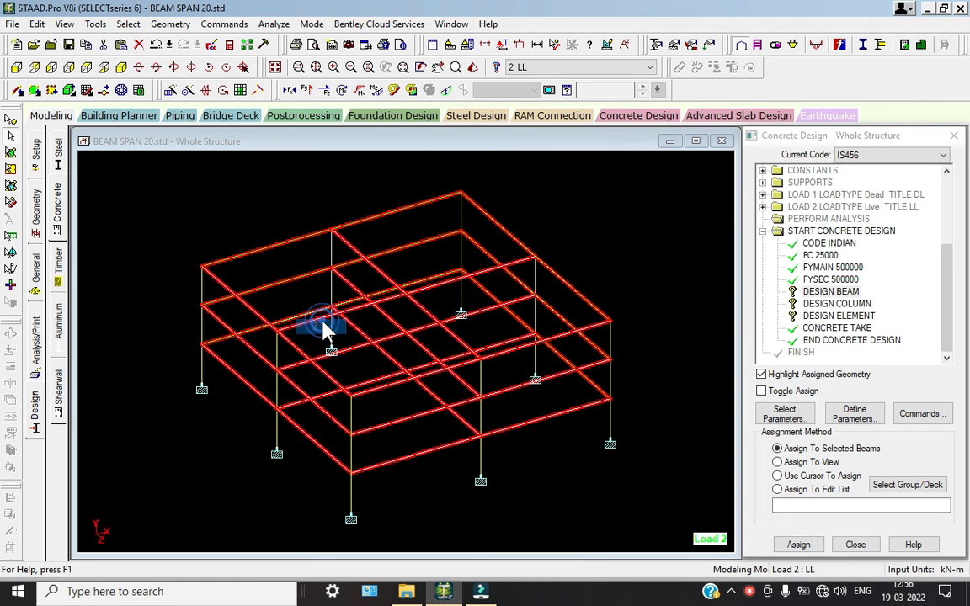
left_click(797, 545)
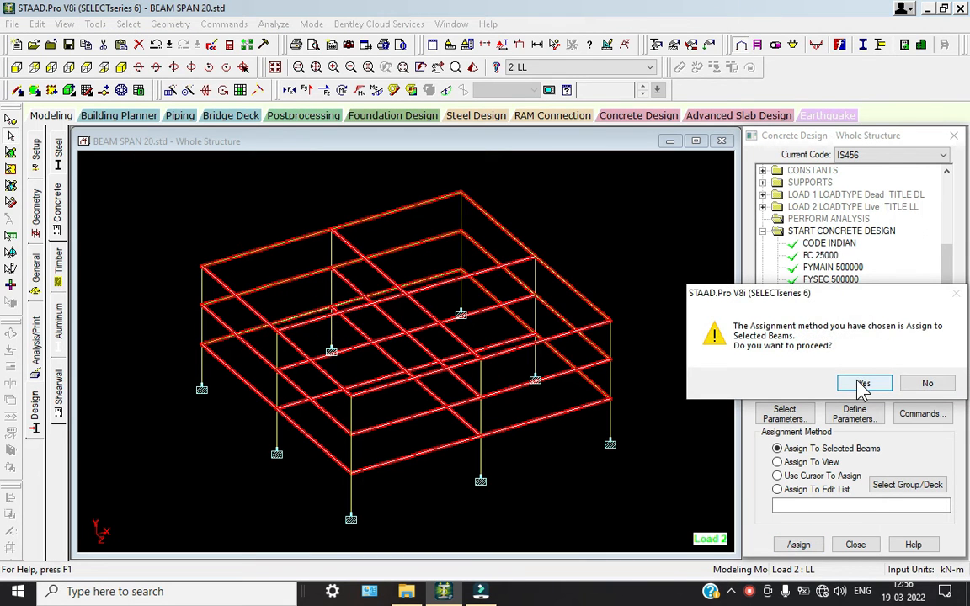
left_click(861, 384)
left_click(649, 243)
Step: Assign the DESIGN COLUMN command to all members parallel to the Y axis
left_click(819, 305)
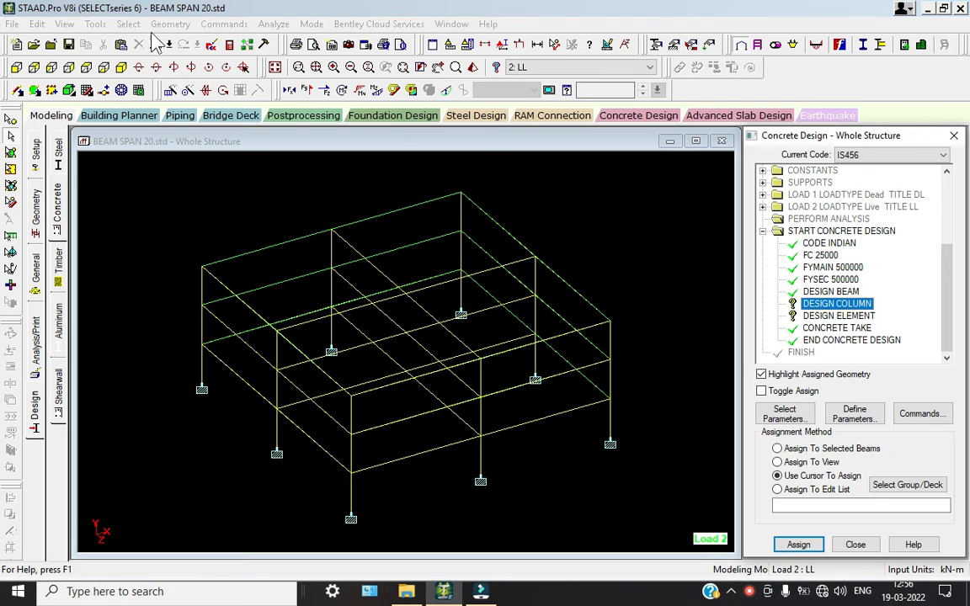
left_click(132, 25)
mouse_move(252, 297)
left_click(316, 312)
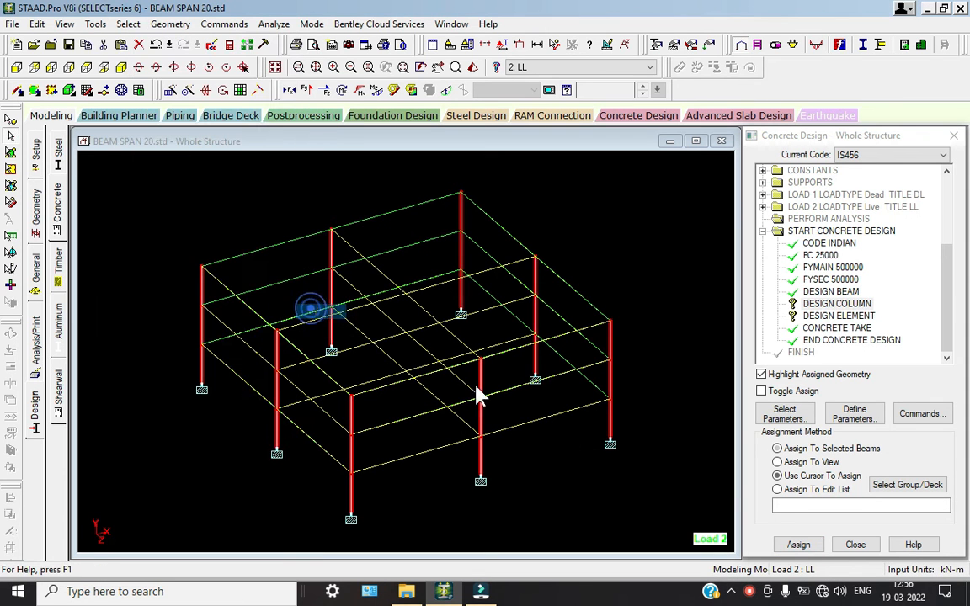
left_click(799, 545)
left_click(861, 385)
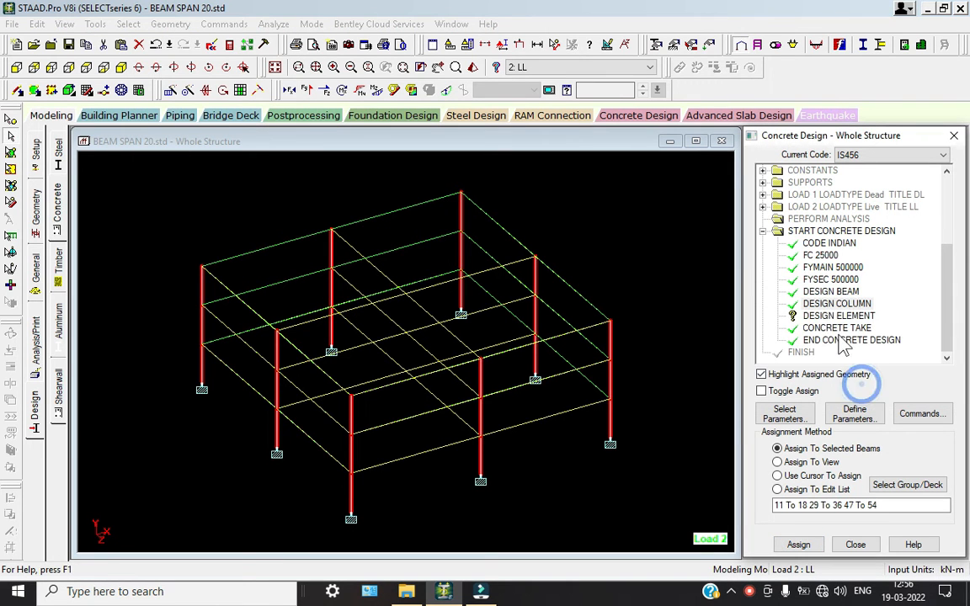
Step: Assign the DESIGN ELEMENT command to the whole view
left_click(830, 316)
left_click(778, 462)
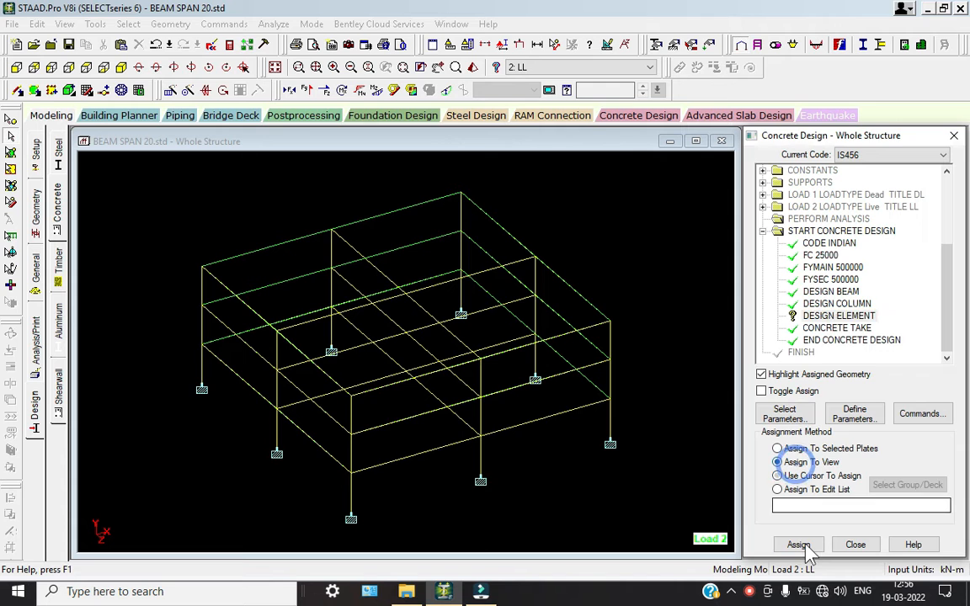
left_click(798, 545)
left_click(865, 381)
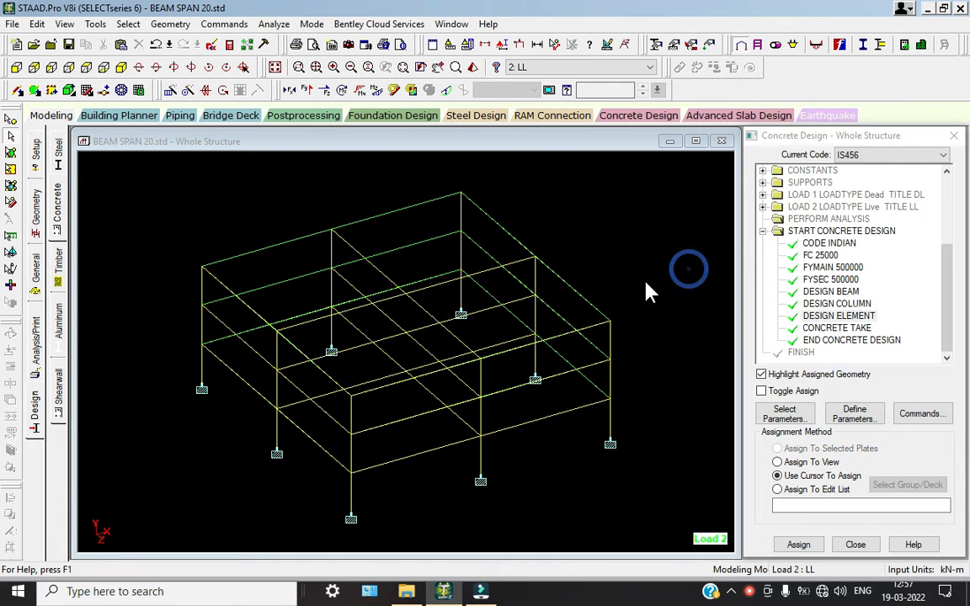
Step: Add another PERFORM ANALYSIS command after the concrete design block
left_click(34, 354)
left_click(440, 456)
left_click(551, 459)
Step: Run the analysis and continue to Post Processing Mode with the results
left_click(273, 24)
left_click(287, 37)
left_click(394, 334)
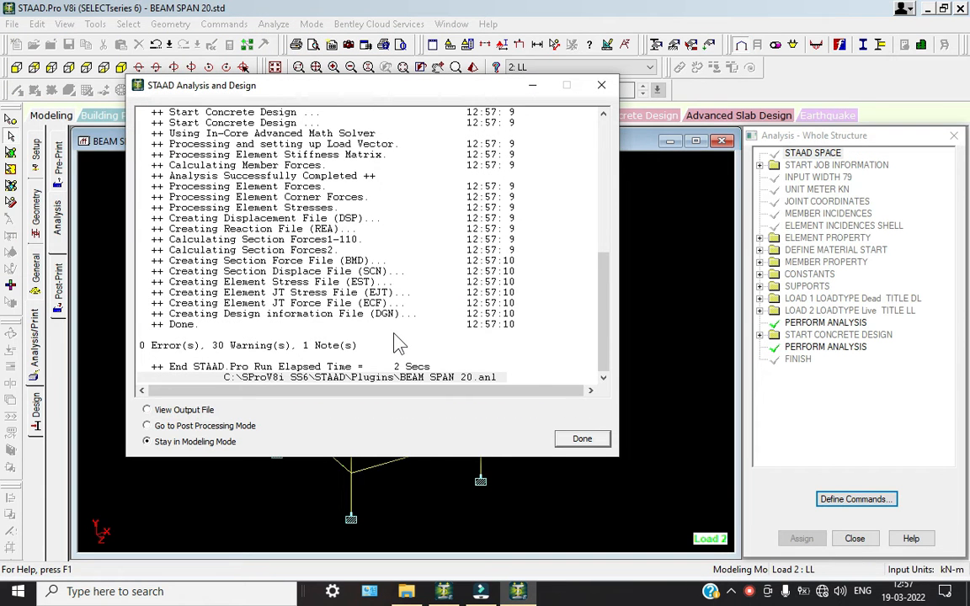
left_click(219, 426)
left_click(580, 438)
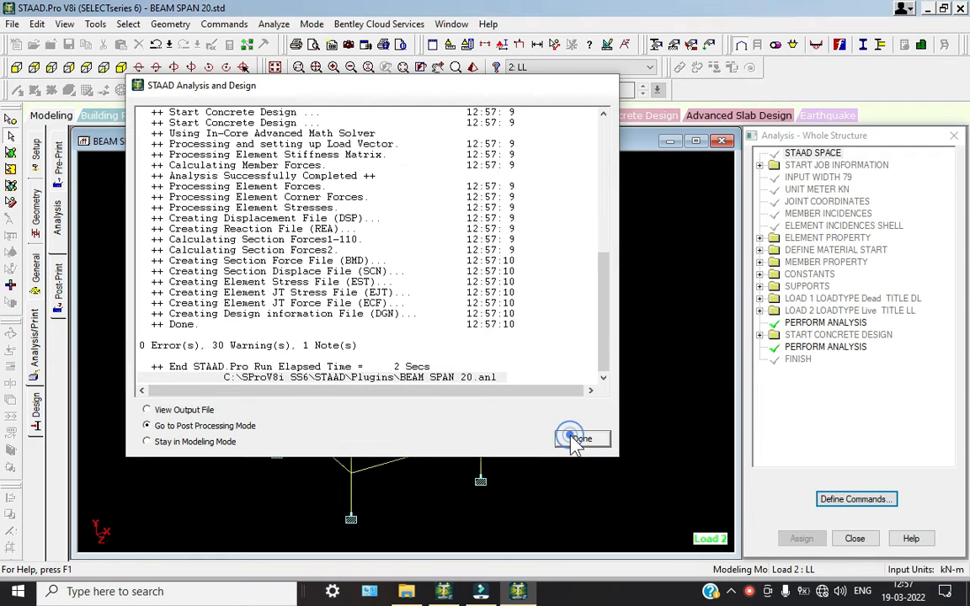
left_click(509, 411)
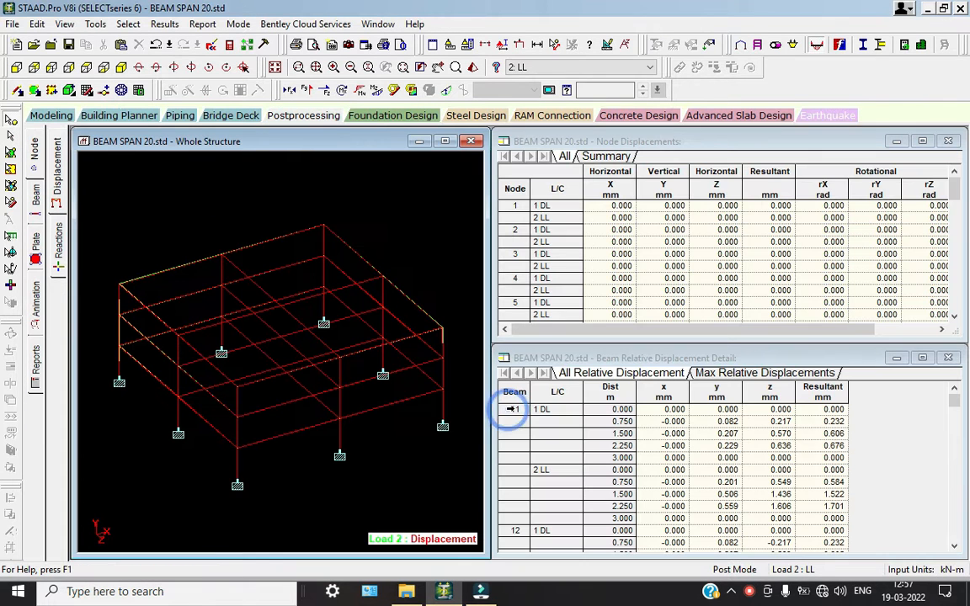
Step: Display the section displacements of the frame and widen the structure window to examine them
left_click(443, 90)
scroll(216, 320, "up", 3)
scroll(252, 327, "up", 2)
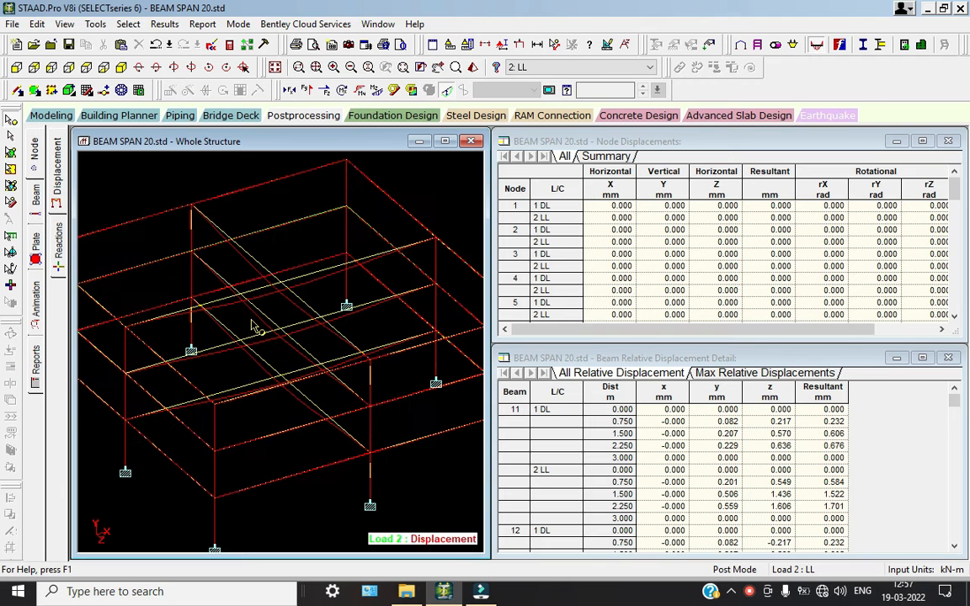
left_click_drag(486, 339, 655, 342)
scroll(348, 361, "up", 1)
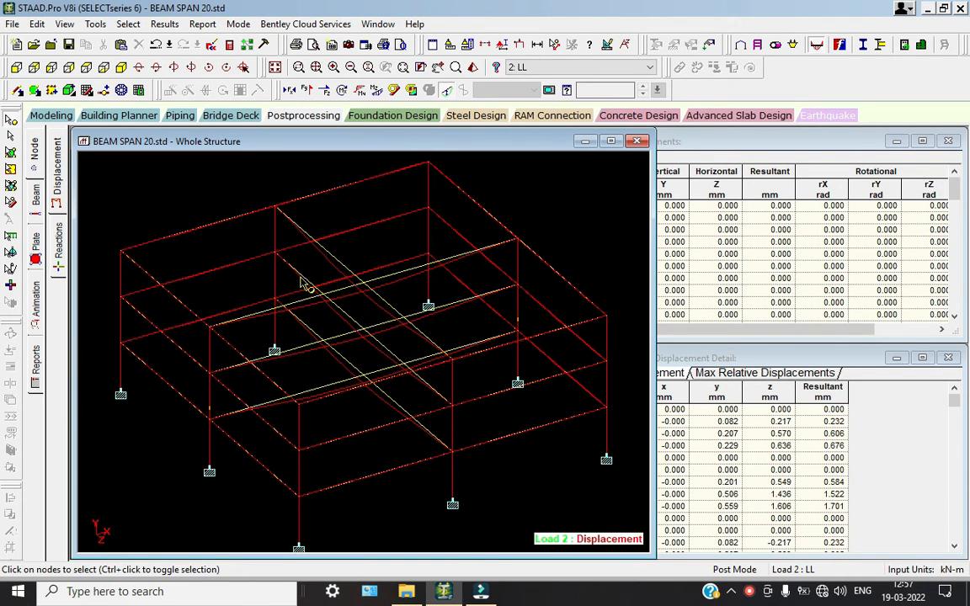
Step: Switch the My, Mz and Fz diagrams of the frame on and off in turn
left_click(359, 90)
left_click(359, 90)
left_click(376, 91)
left_click(376, 90)
left_click(325, 90)
left_click(324, 90)
Step: Display the beam force results and inspect the deflection, loading, property and geometry data of beam 59
left_click(35, 196)
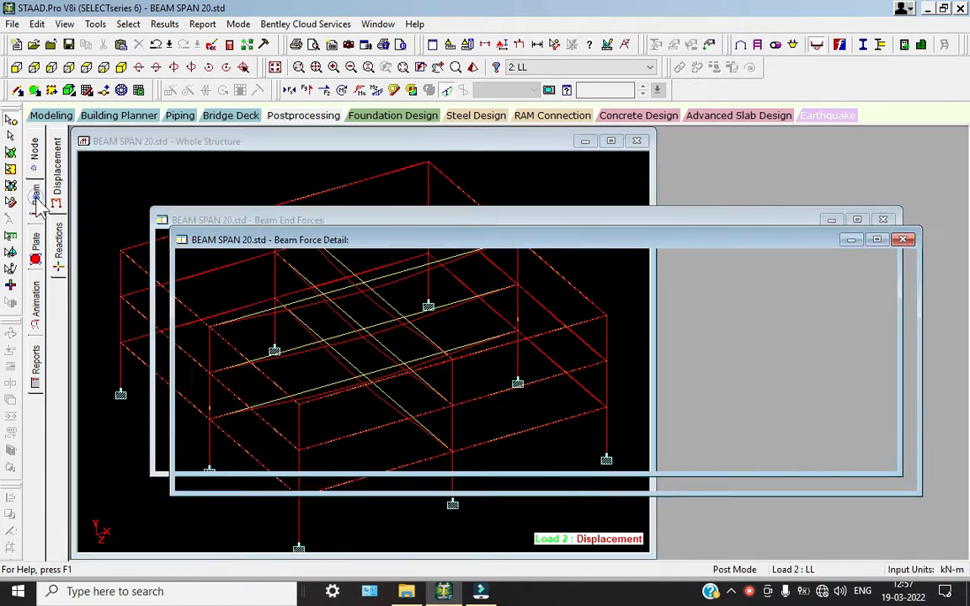
double_click(256, 253)
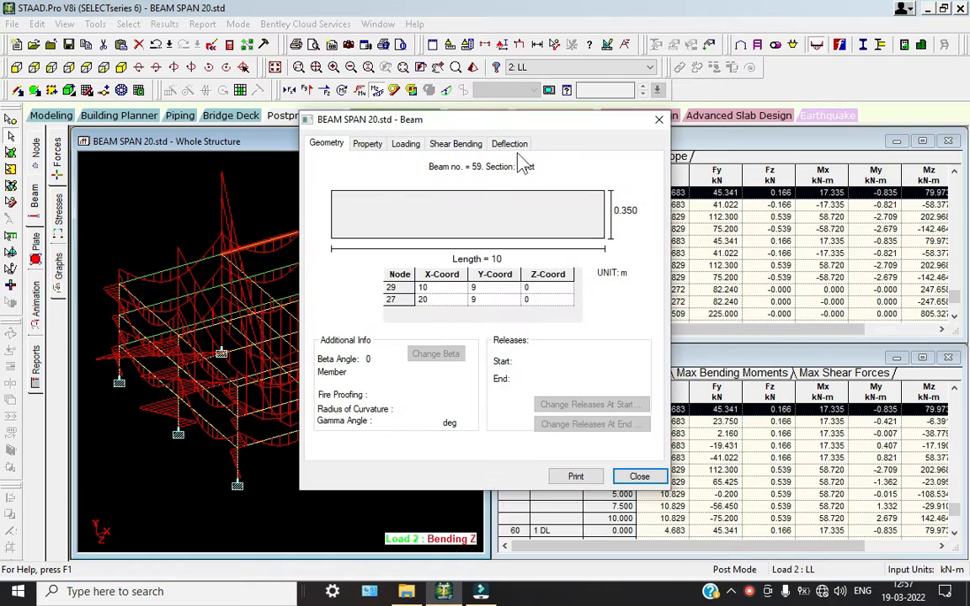
left_click(509, 144)
left_click(405, 144)
left_click(367, 144)
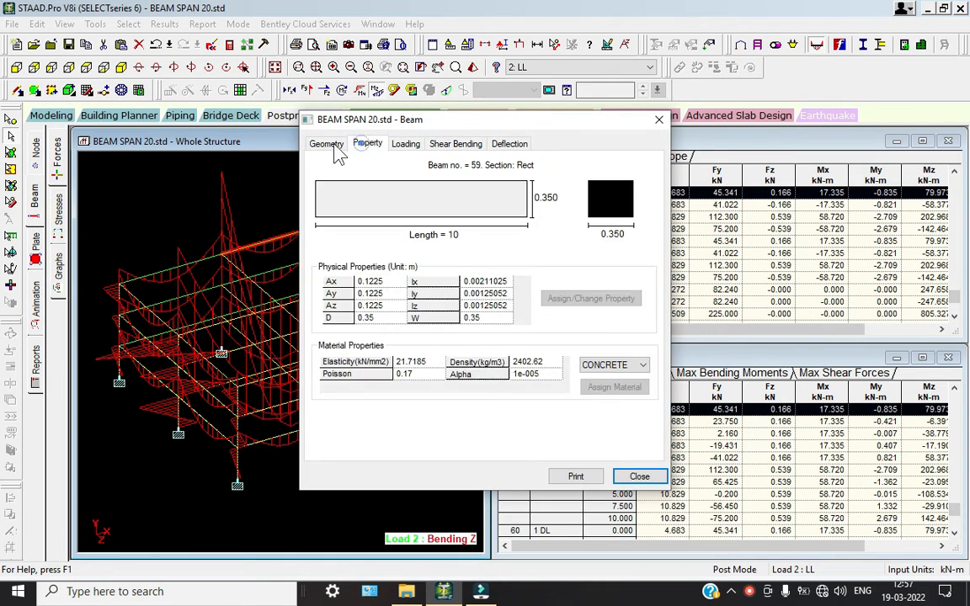
left_click(326, 143)
left_click(638, 478)
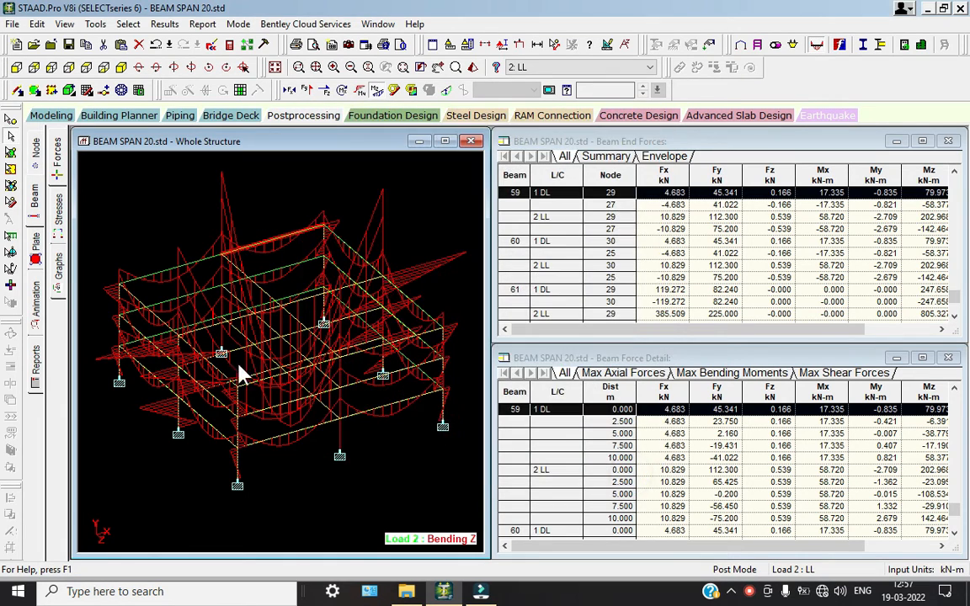
Step: Open the beam graphs and examine the moment, shear and axial force curves of several beams, including beam 28
left_click(57, 268)
left_click(281, 229)
left_click(334, 341)
left_click(461, 348)
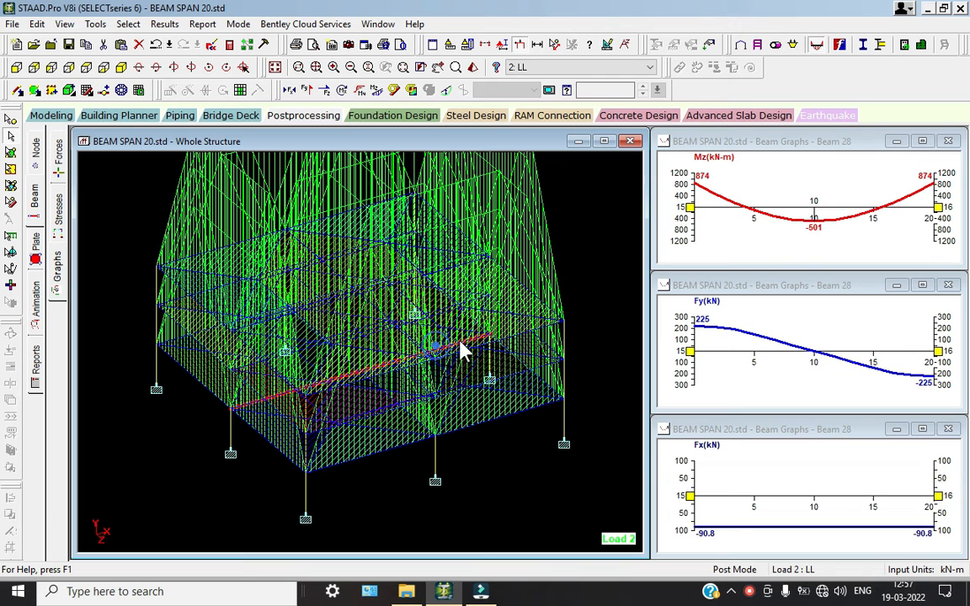
left_click(749, 592)
left_click(915, 488)
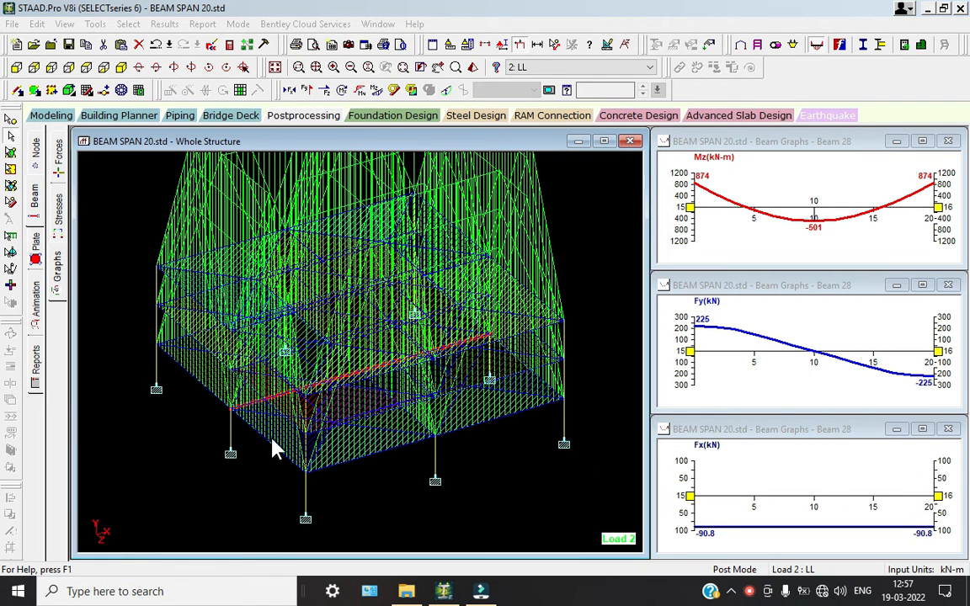
Step: Animate the deflection of the whole structure and switch the animated load case to 1: DL
left_click(38, 305)
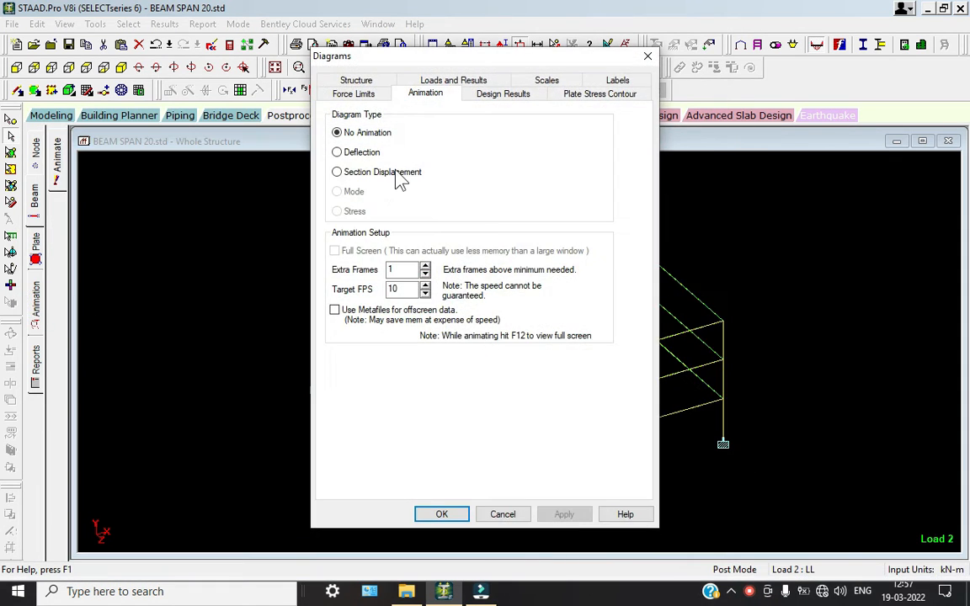
left_click(361, 153)
left_click(441, 513)
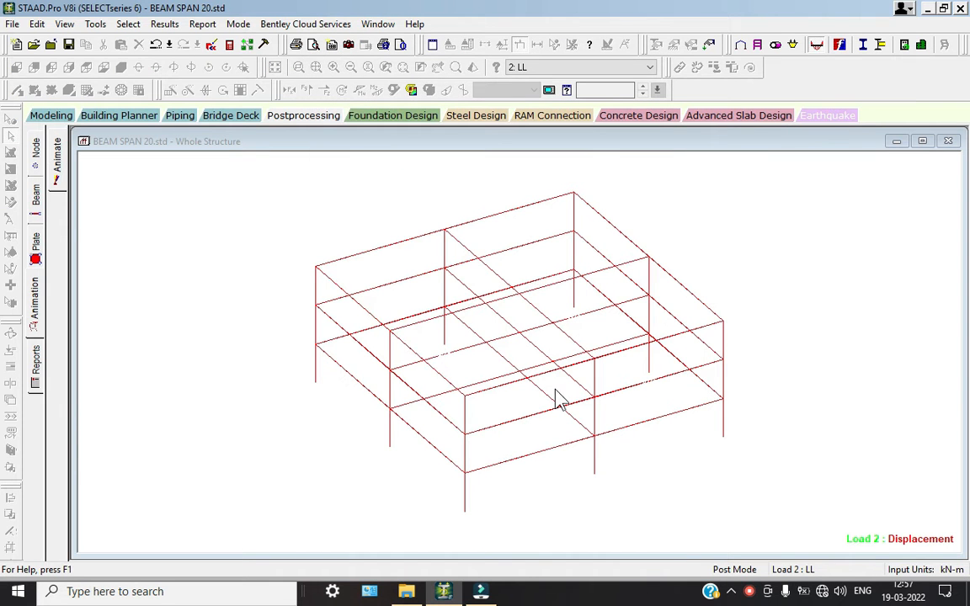
left_click(551, 78)
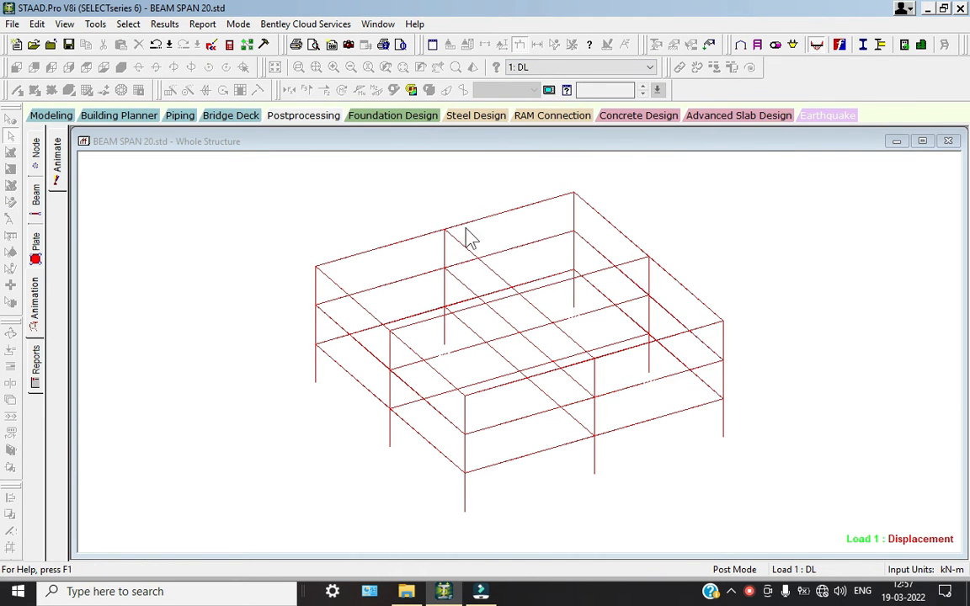
Step: Return to the beam results, open the analysis output and examine the reinforcement provided in the concrete beam design results
left_click(36, 196)
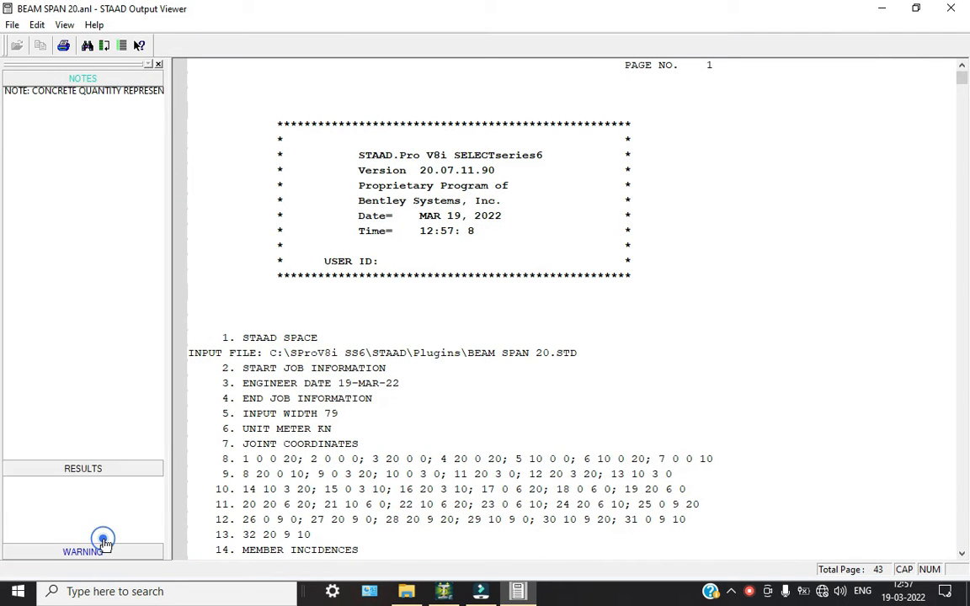
left_click(83, 468)
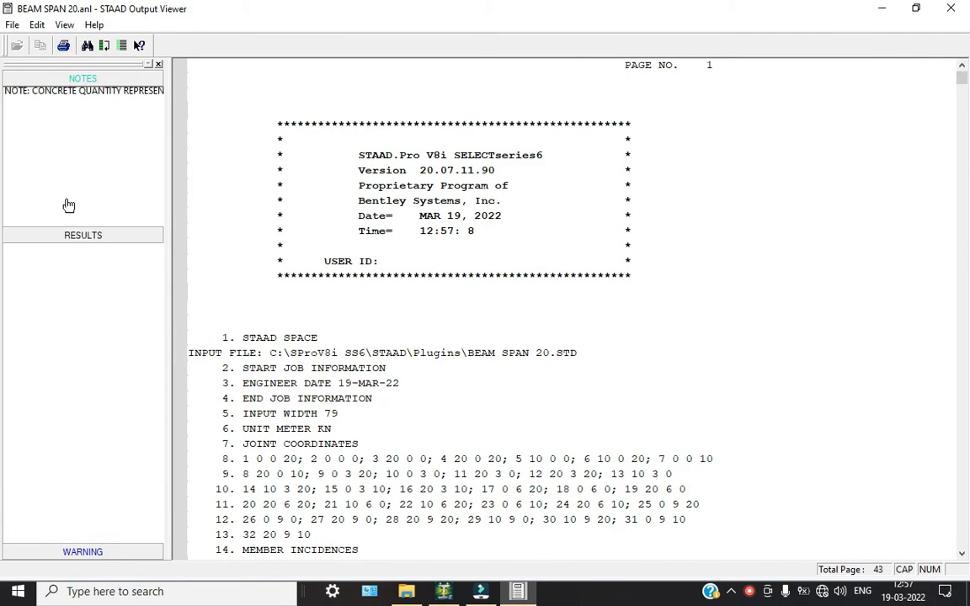
left_click(44, 112)
scroll(453, 319, "down", 3)
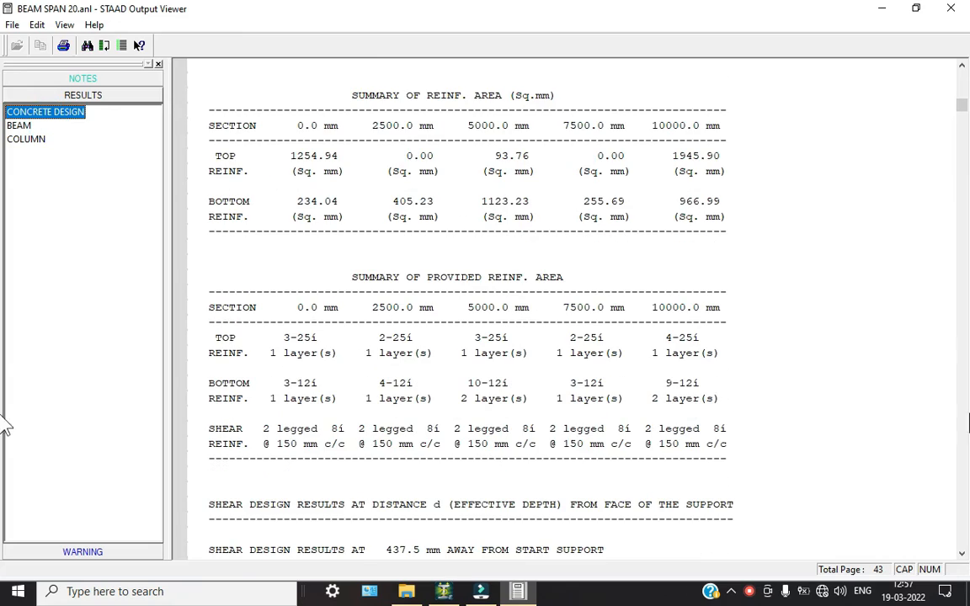
left_click(967, 103)
left_click_drag(967, 221, 969, 404)
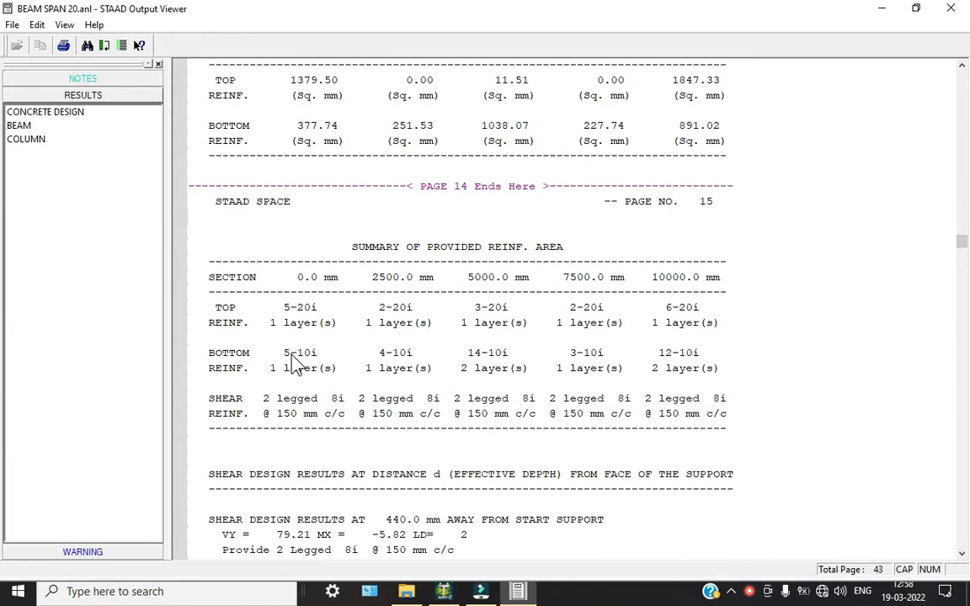
left_click(340, 414)
Step: Examine the concrete take-off near the end of the output, marking the total concrete volume and total steel weight
left_click_drag(966, 244, 899, 513)
scroll(337, 301, "up", 5)
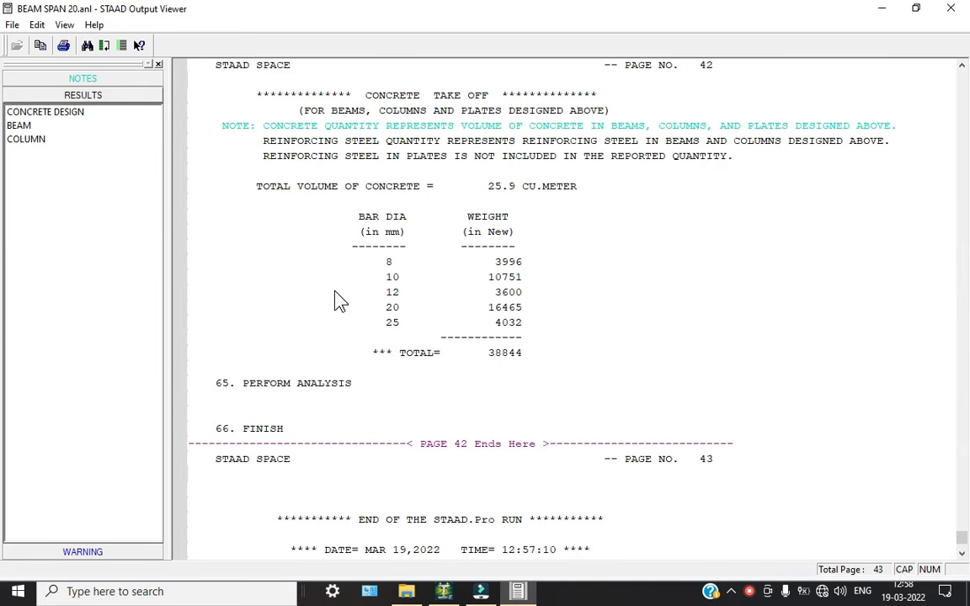
left_click(498, 187)
left_click(503, 356)
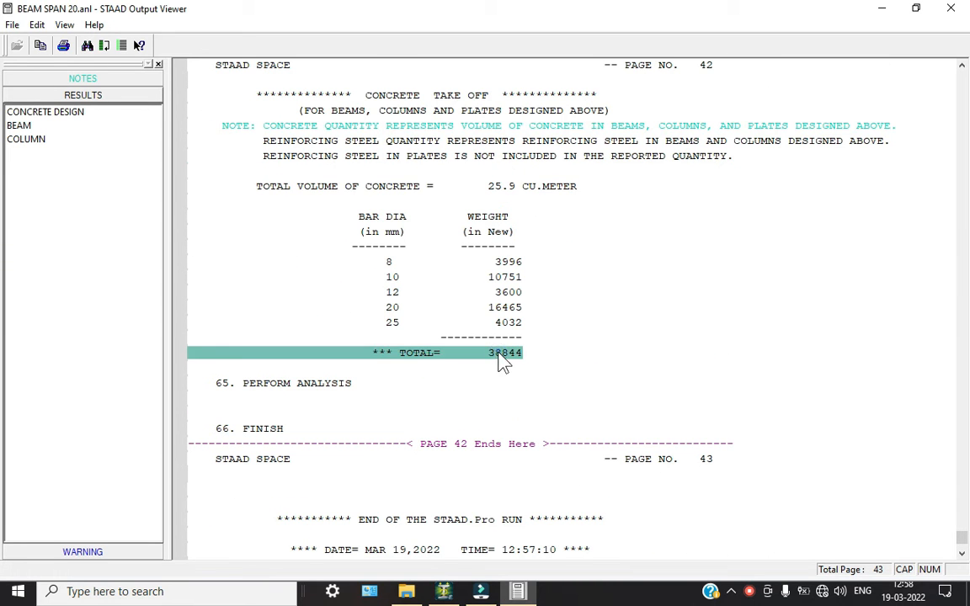
Step: Examine the required reinforcement area, provided reinforcement and shear design results of beam 19 in the output
left_click(21, 125)
scroll(481, 278, "down", 5)
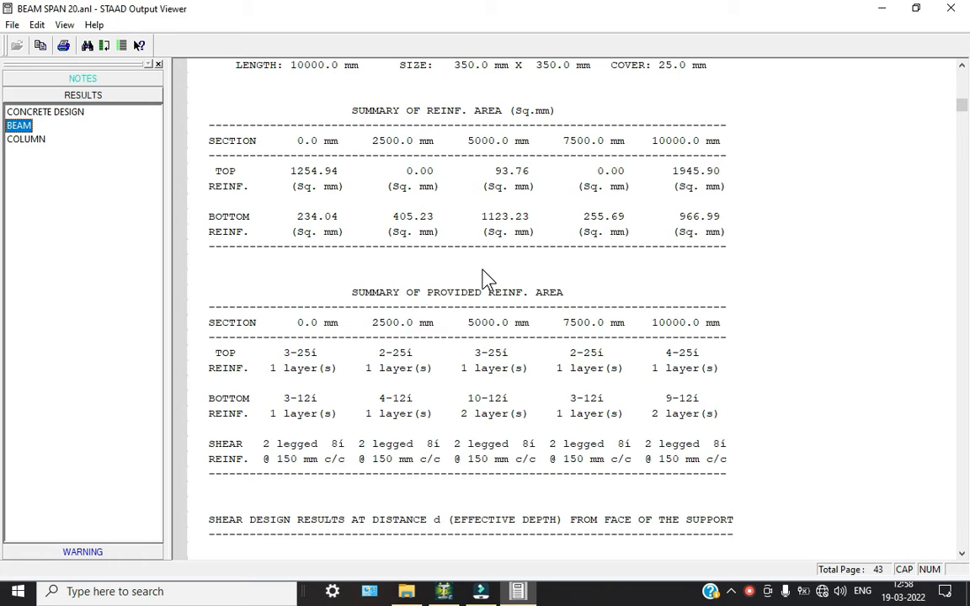
left_click(314, 234)
scroll(387, 337, "down", 6)
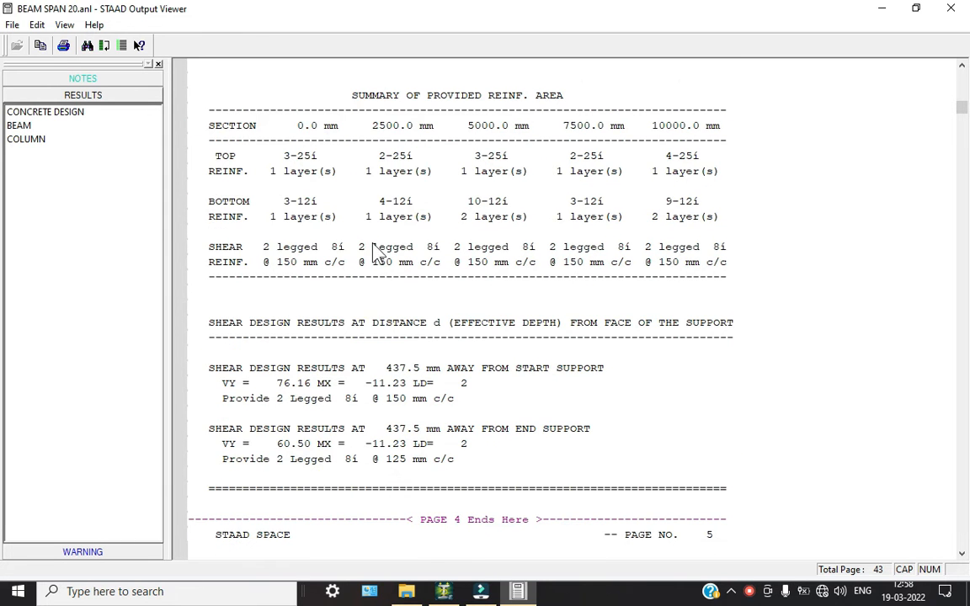
left_click(381, 245)
scroll(381, 375, "down", 2)
left_click(404, 326)
Step: Examine the column design results, including the section adequacy and reinforcement warnings, and close the output viewer
left_click(26, 139)
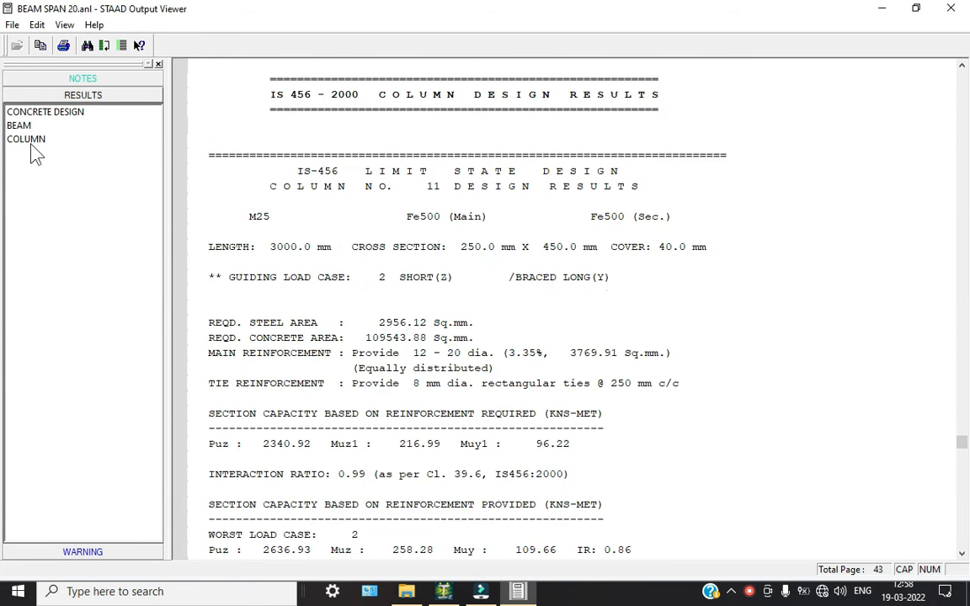
scroll(597, 290, "down", 2)
left_click_drag(963, 446, 963, 485)
scroll(483, 308, "down", 2)
scroll(486, 317, "down", 3)
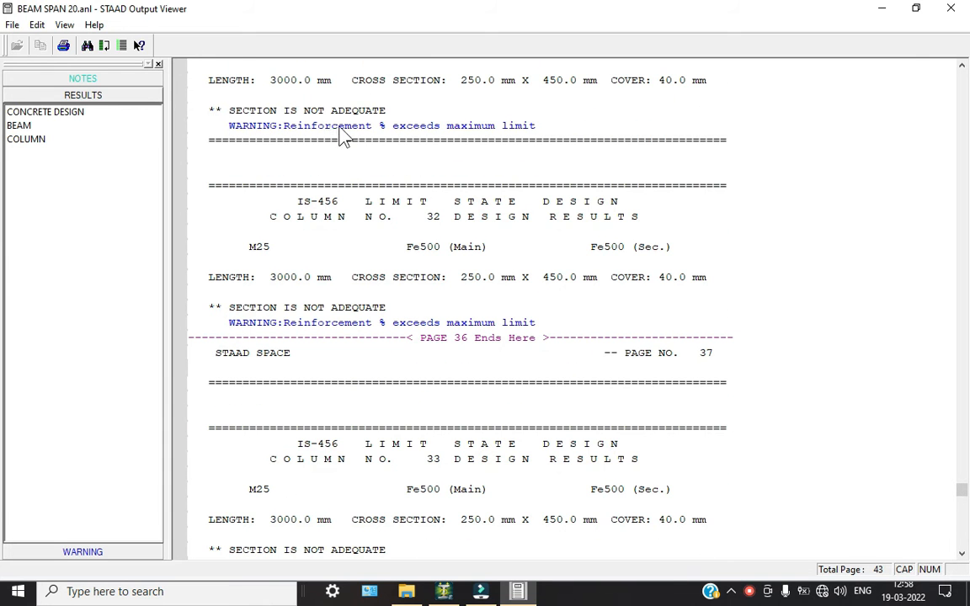
left_click(308, 126)
left_click(413, 309)
scroll(655, 318, "down", 8)
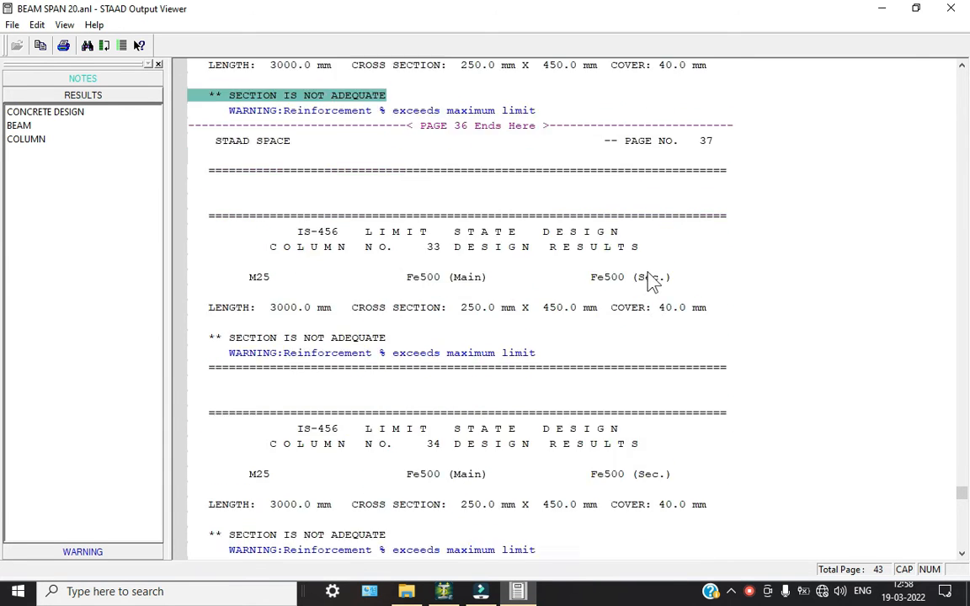
left_click(951, 8)
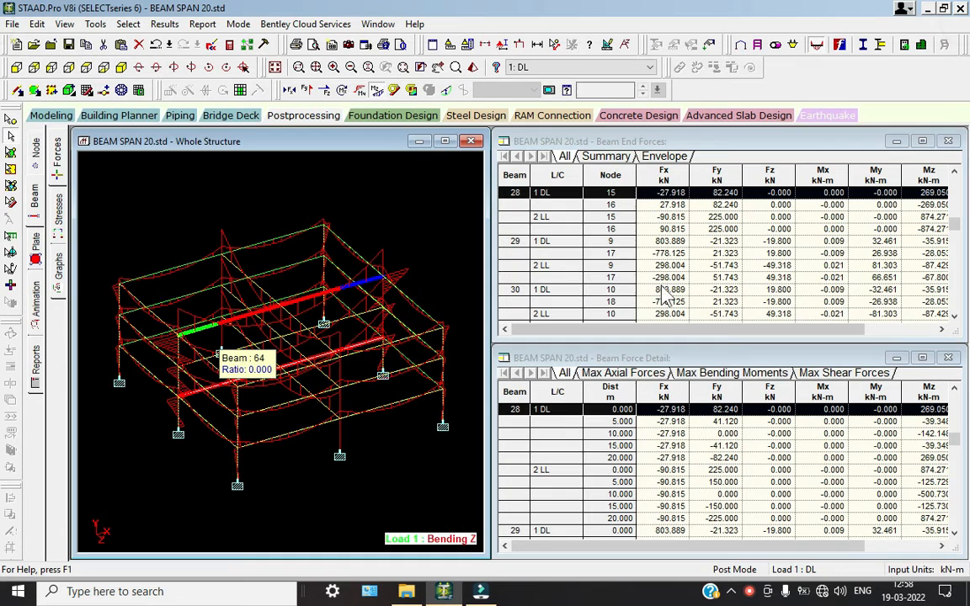
left_click(750, 592)
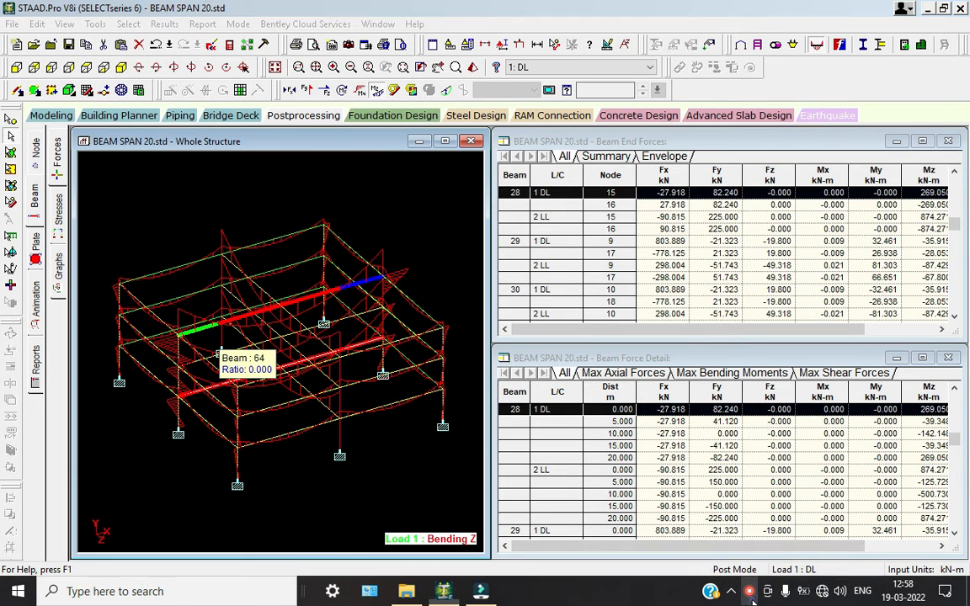
left_click(773, 559)
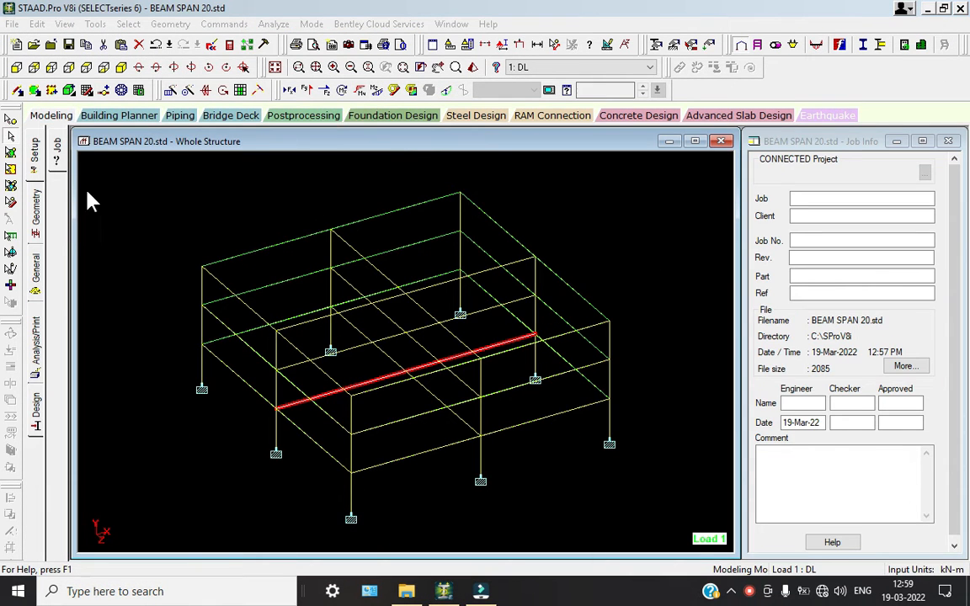
Step: Reopen the analysis output and look through the concrete design results of the beams and columns
left_click(213, 44)
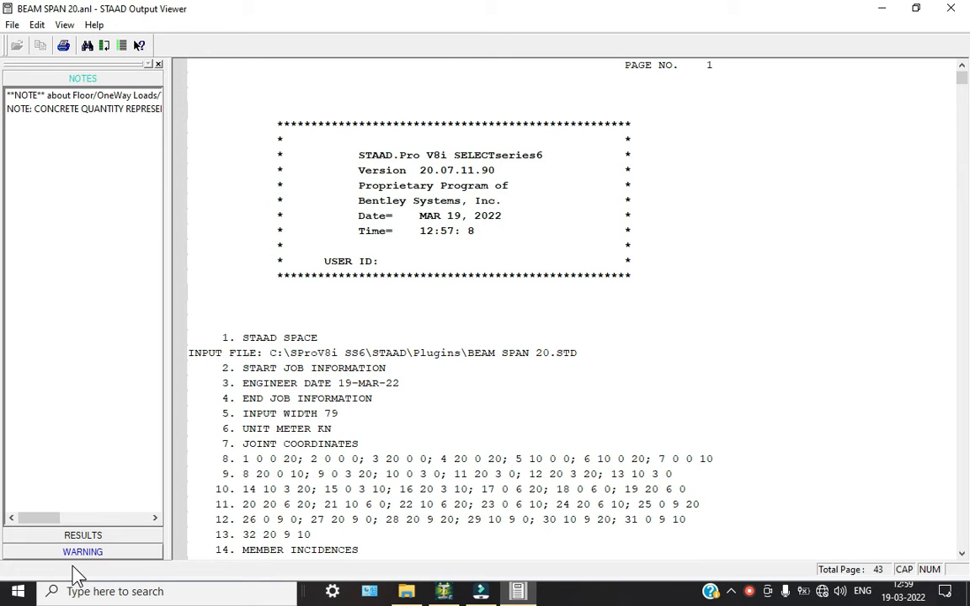
left_click(83, 537)
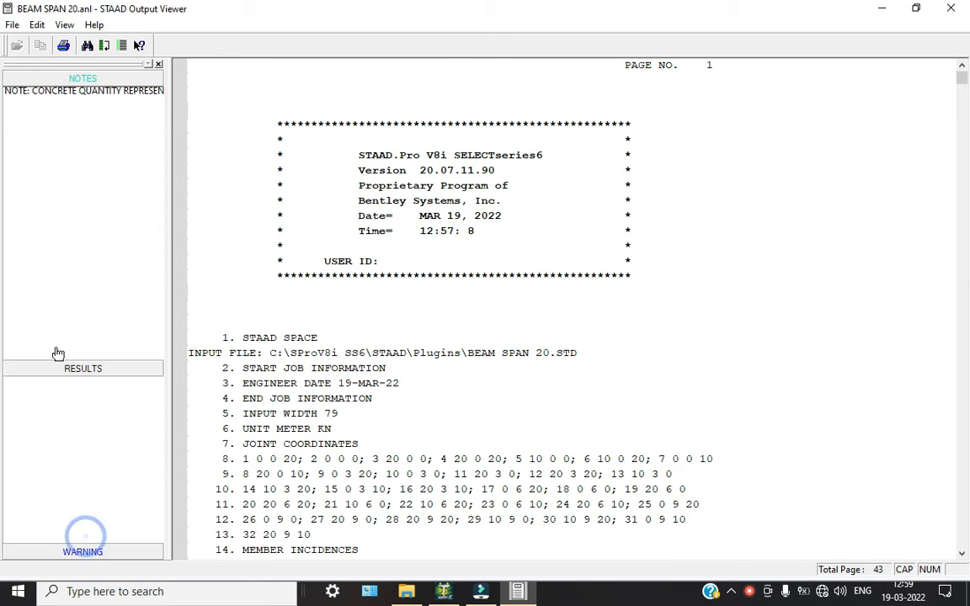
left_click(45, 111)
scroll(462, 260, "down", 6)
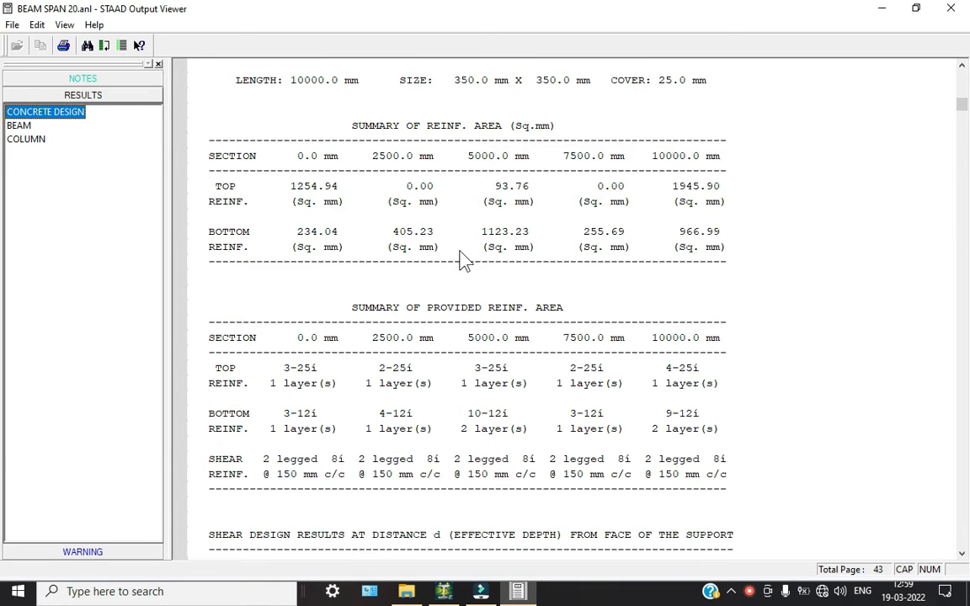
left_click(32, 139)
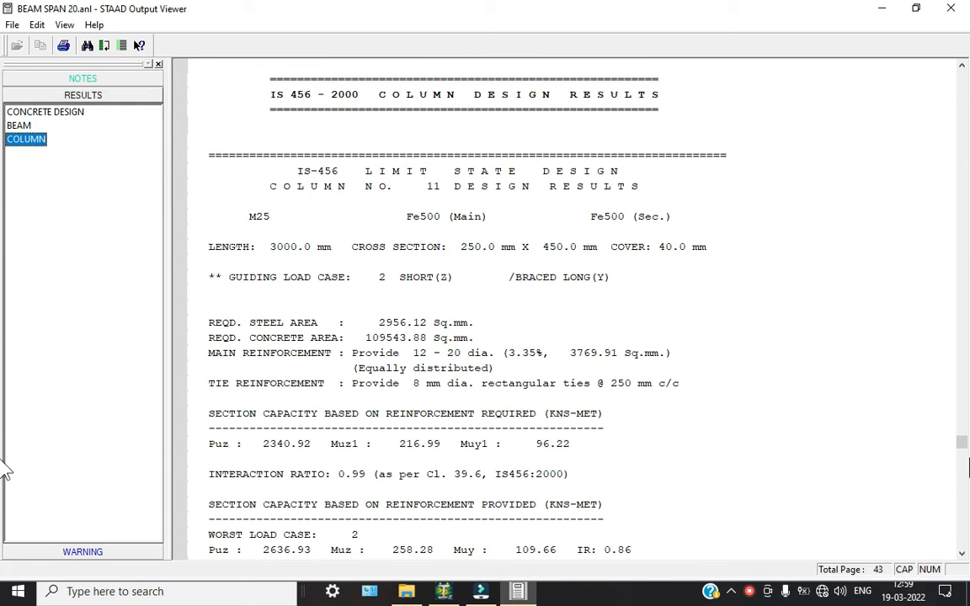
left_click_drag(966, 445, 966, 509)
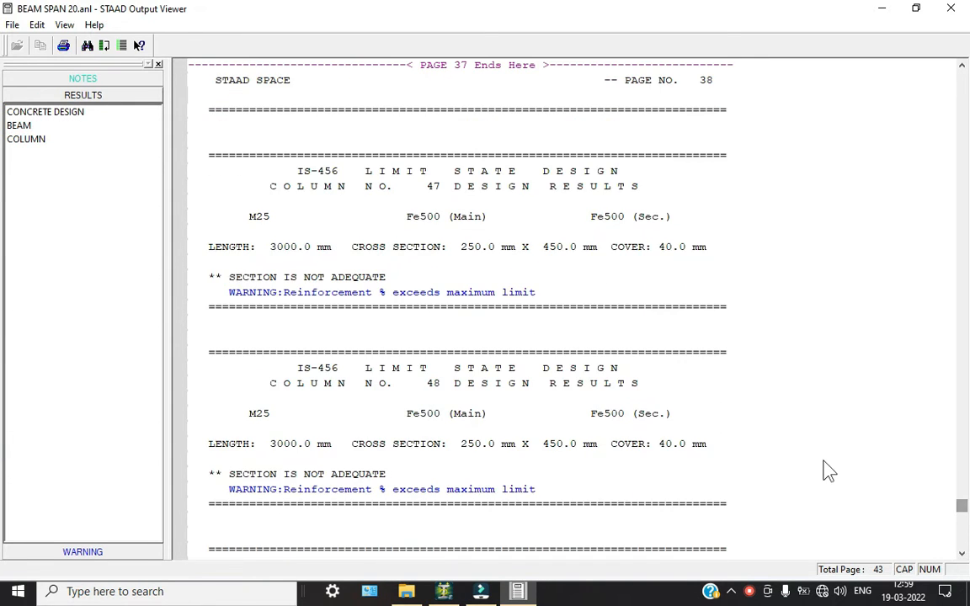
scroll(822, 460, "down", 5)
scroll(825, 468, "down", 10)
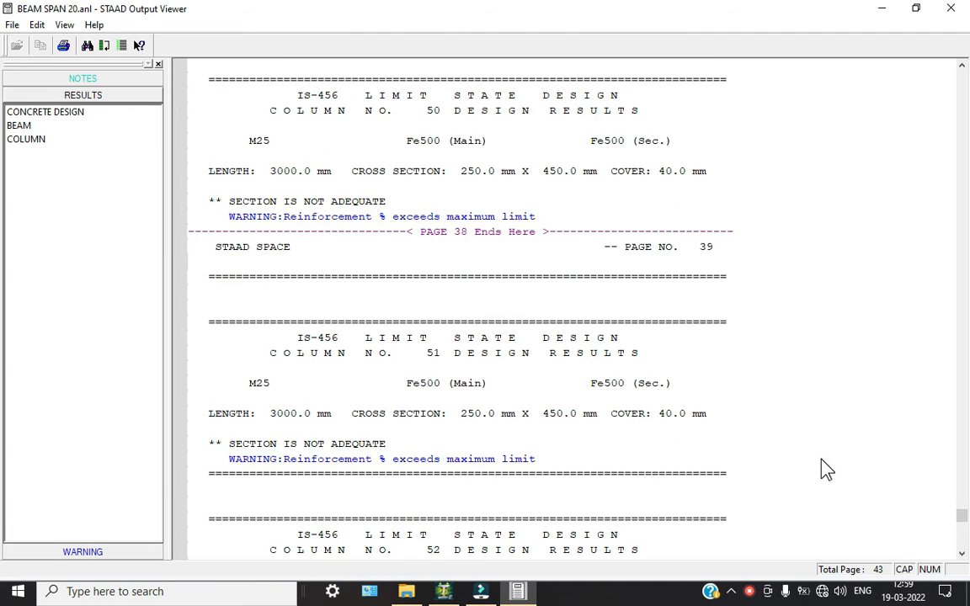
Step: Go to the concrete take-off and examine the total concrete volume and the steel weights per bar diameter
left_click(39, 112)
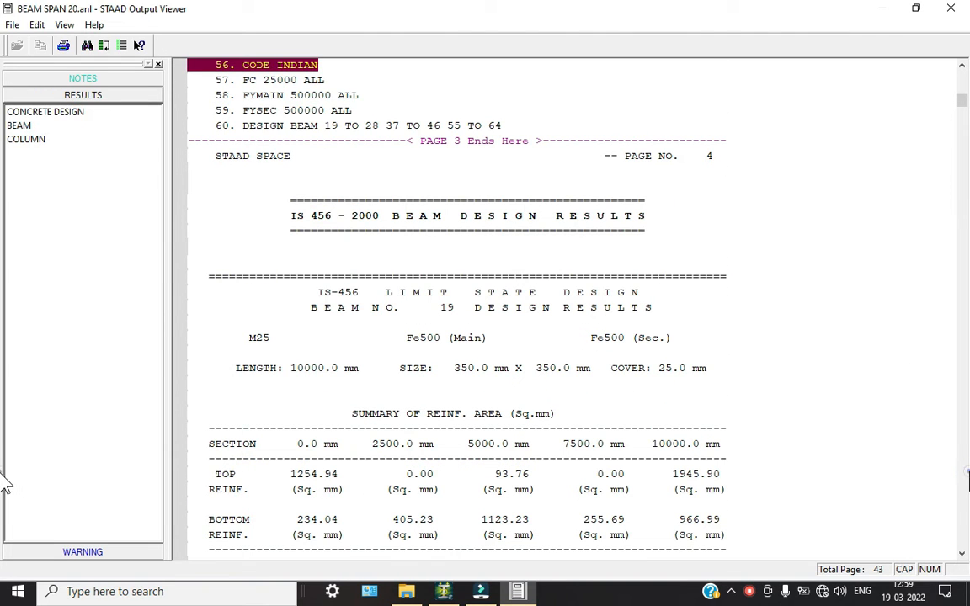
left_click_drag(960, 102, 967, 543)
scroll(326, 248, "up", 4)
scroll(331, 257, "up", 2)
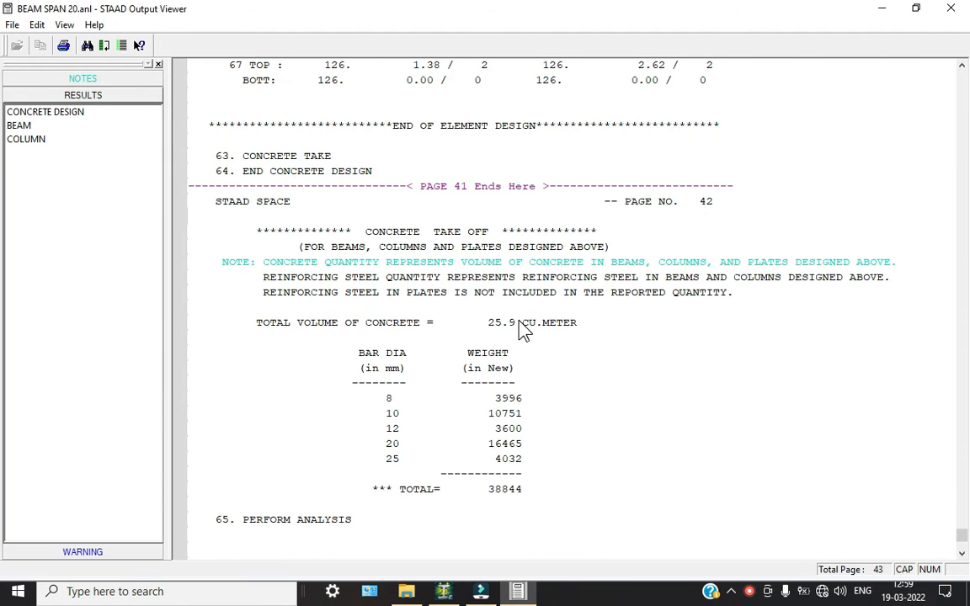
left_click(518, 322)
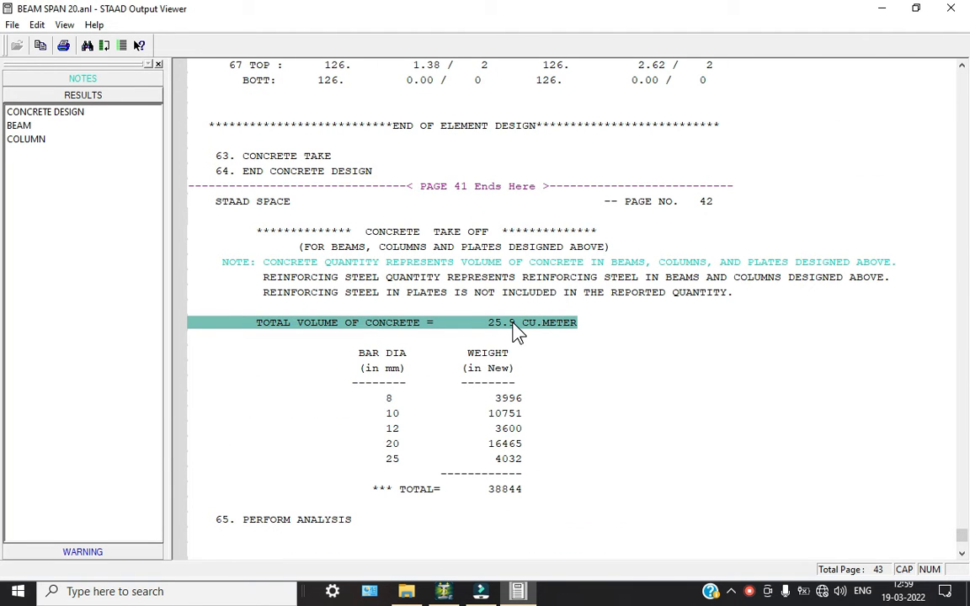
left_click(512, 459)
left_click(506, 444)
left_click(504, 429)
left_click(498, 398)
Step: Examine the element design summary for plates 65 to 67 in the output
scroll(509, 440, "down", 2)
scroll(509, 405, "up", 4)
scroll(509, 440, "up", 3)
left_click(277, 368)
left_click(334, 450)
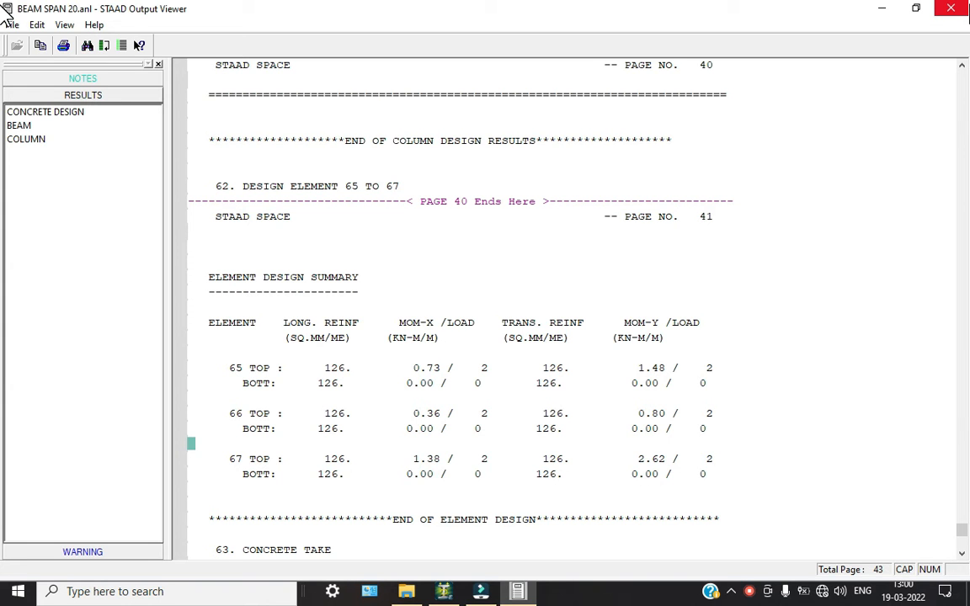
Step: Go back through the column design results and check the cross section and cover of columns 48 and 47
scroll(669, 232, "up", 10)
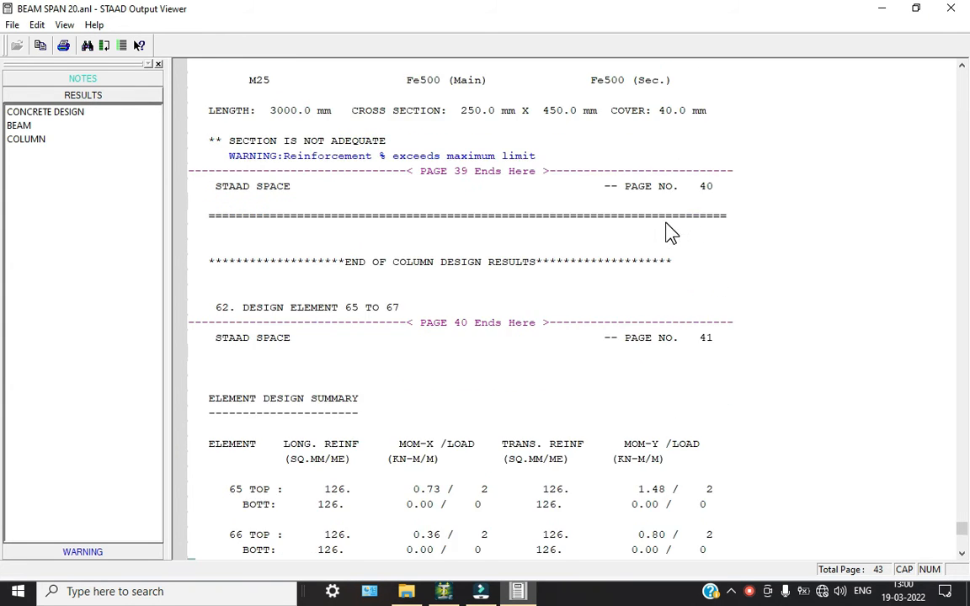
scroll(669, 232, "up", 13)
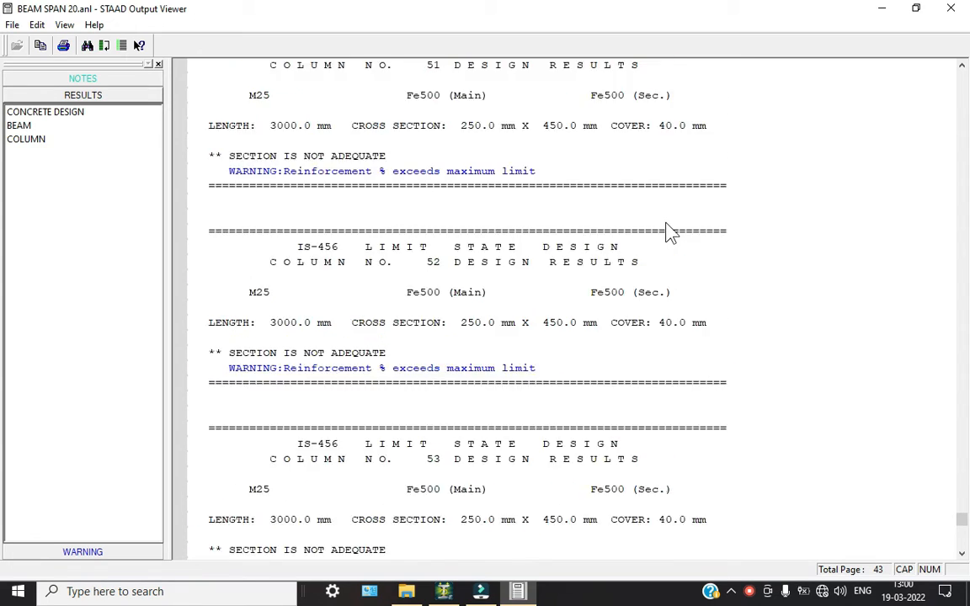
scroll(669, 231, "up", 10)
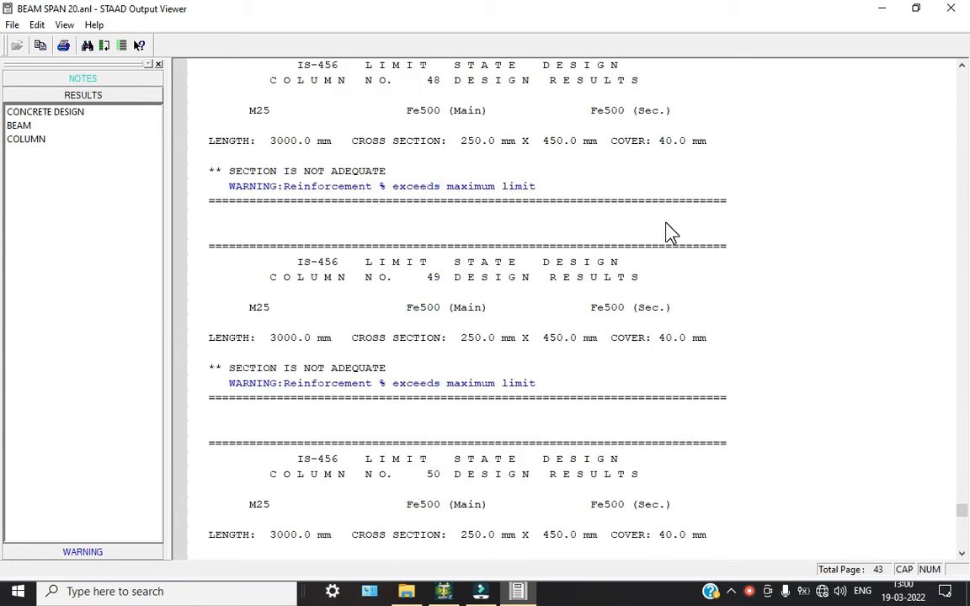
left_click(390, 212)
left_click(468, 278)
left_click(503, 262)
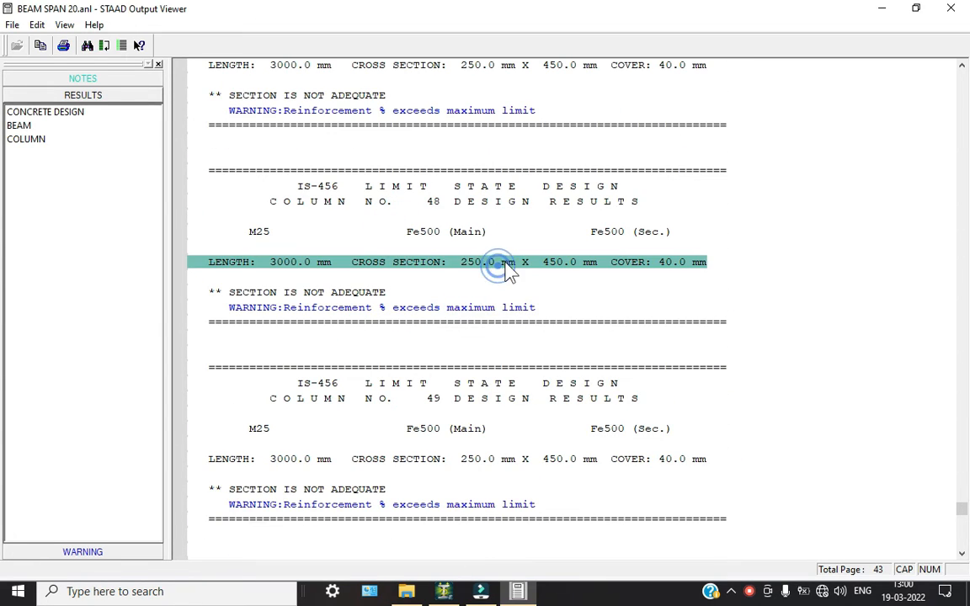
scroll(518, 286, "up", 2)
scroll(518, 286, "up", 5)
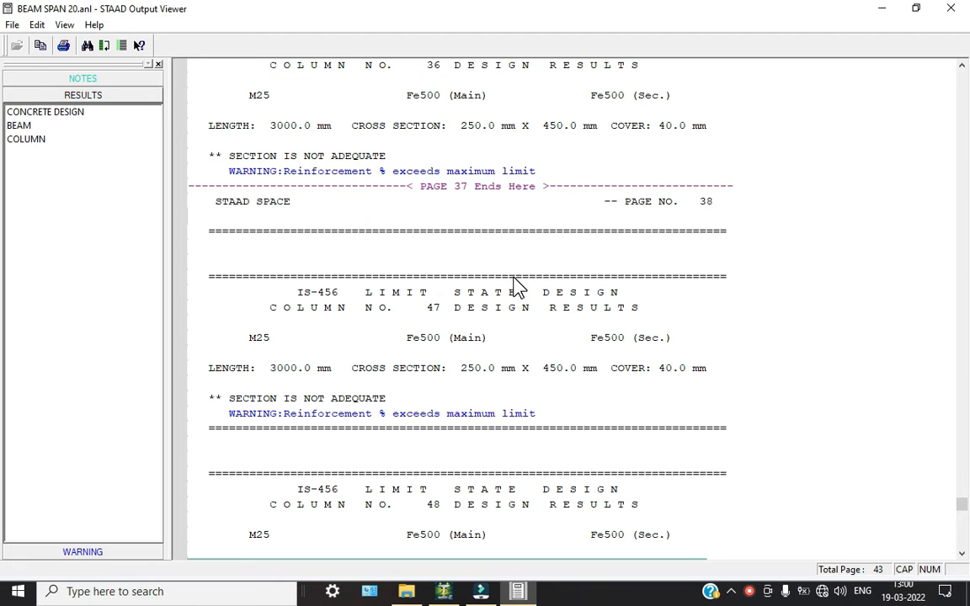
left_click(665, 371)
scroll(379, 289, "up", 9)
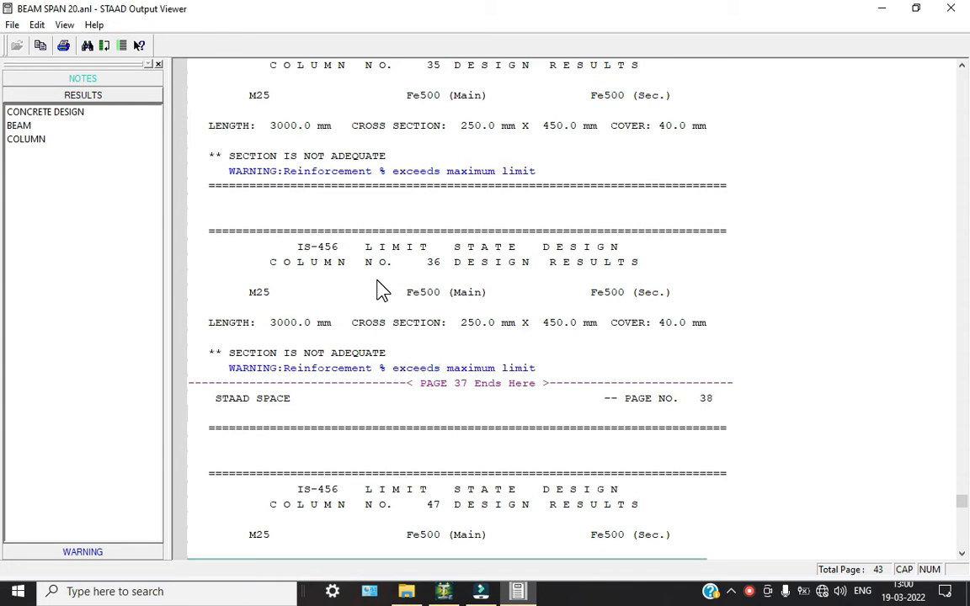
Step: Compare the cover of beam 19 with that of column 11, close the output viewer and clear the beam selection
left_click(25, 126)
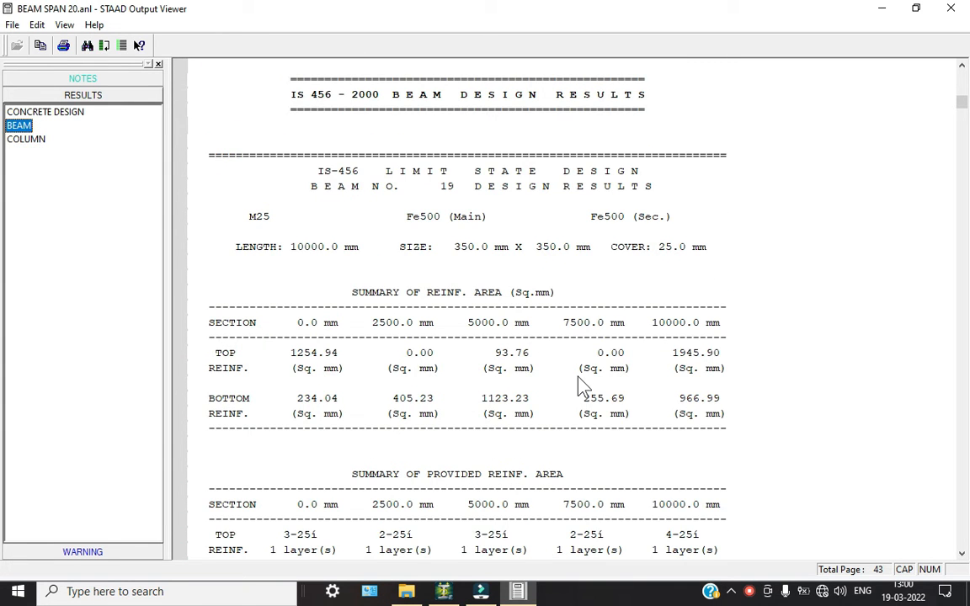
scroll(581, 362, "down", 1)
left_click(666, 206)
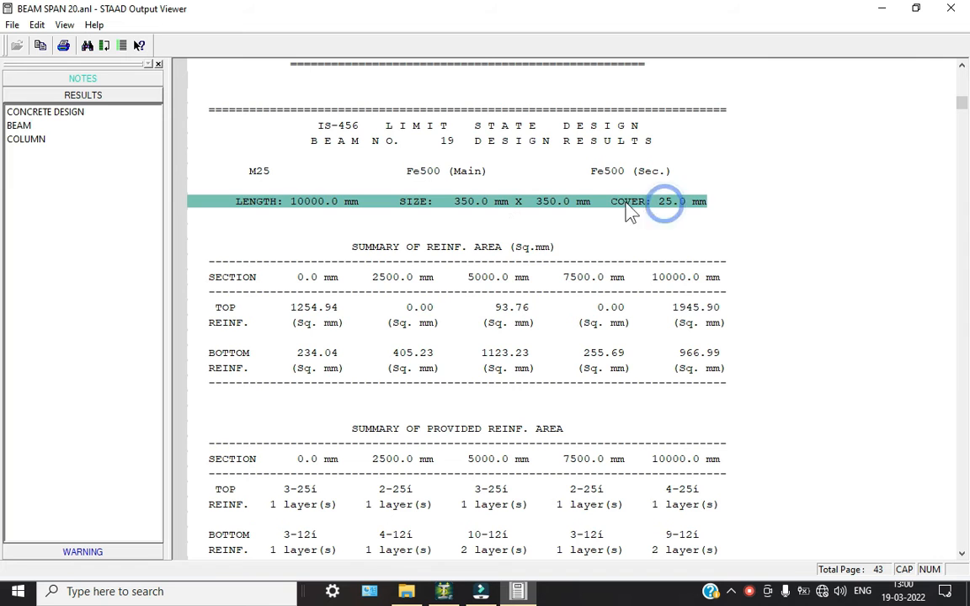
left_click(28, 139)
left_click(680, 249)
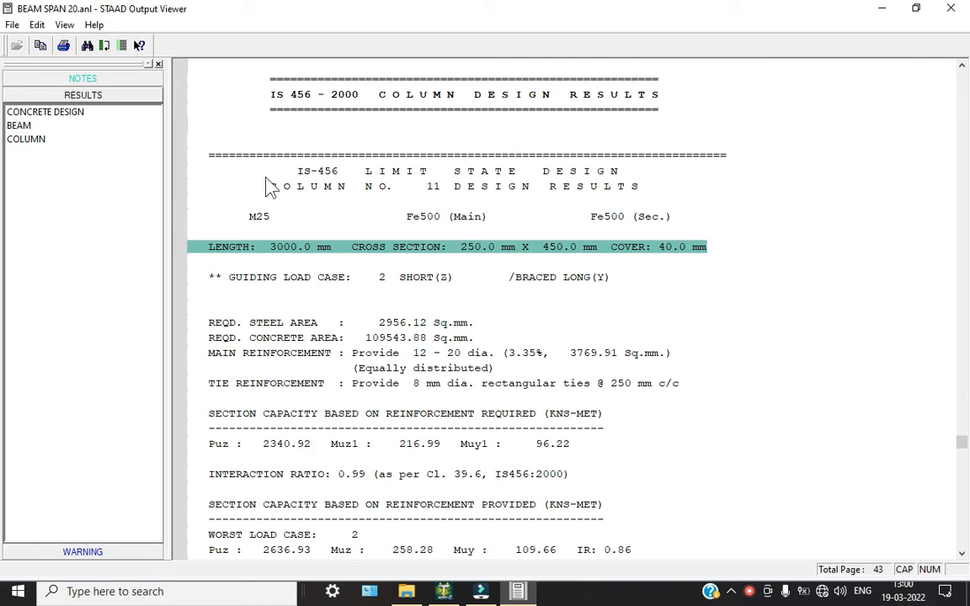
left_click(951, 8)
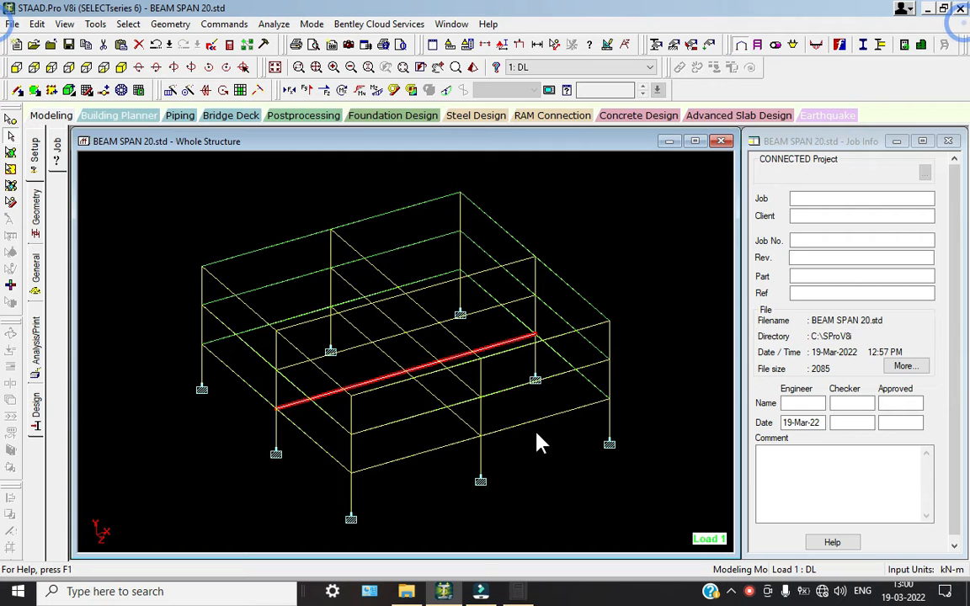
left_click(537, 476)
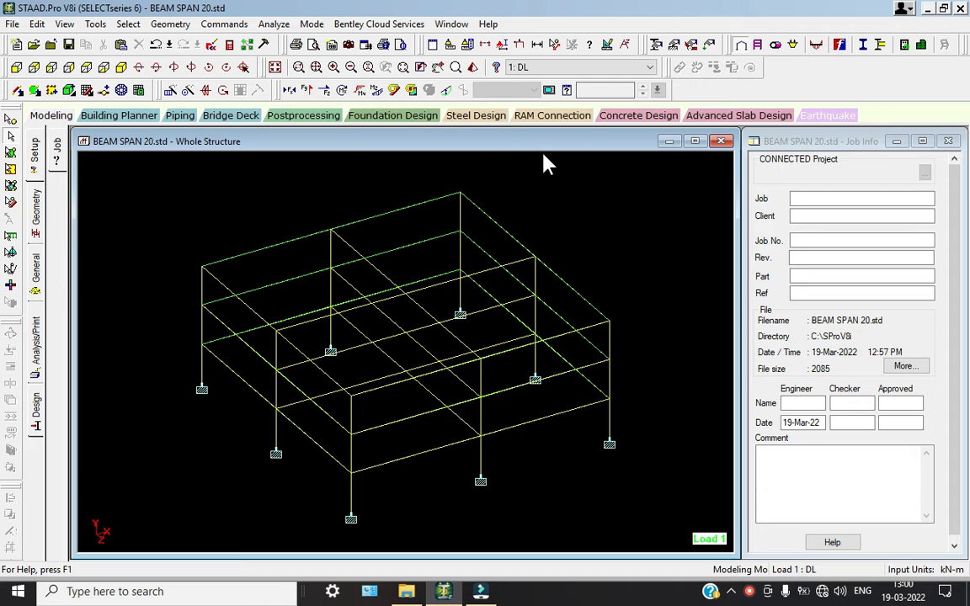
Step: Send all supports with load cases DL and LL to STAAD.foundation for footing design and move the data input pane aside
left_click(409, 116)
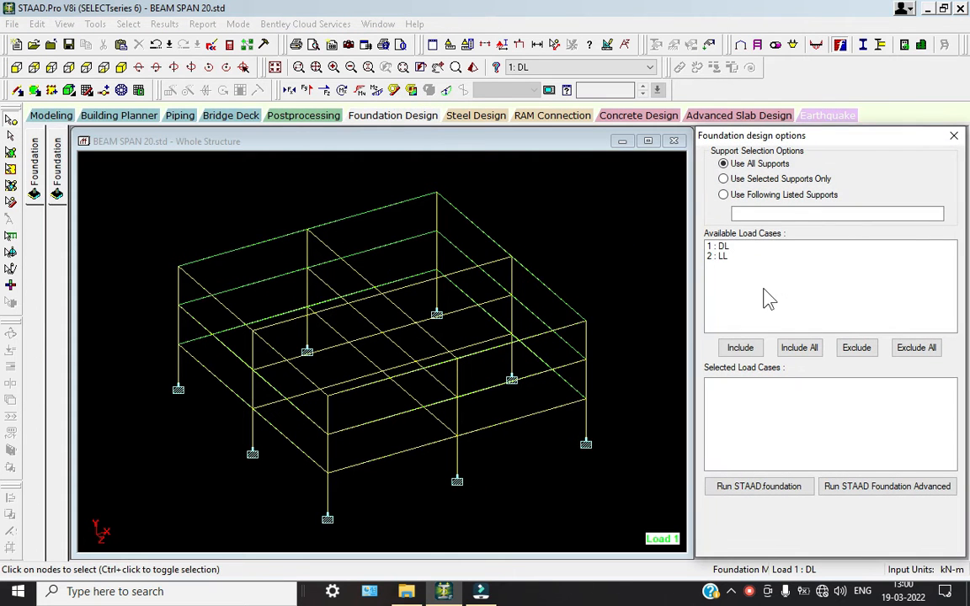
left_click(801, 348)
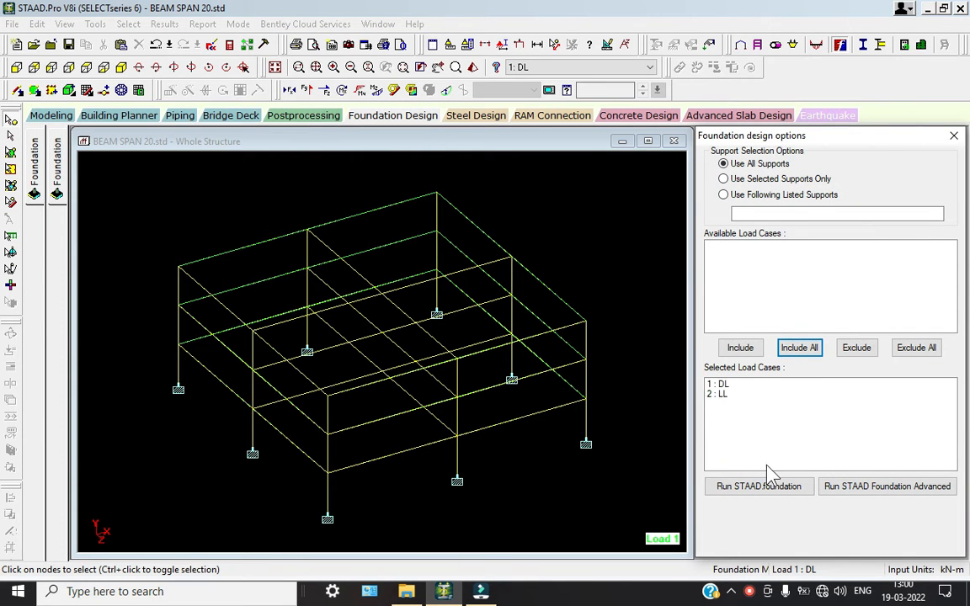
left_click(771, 492)
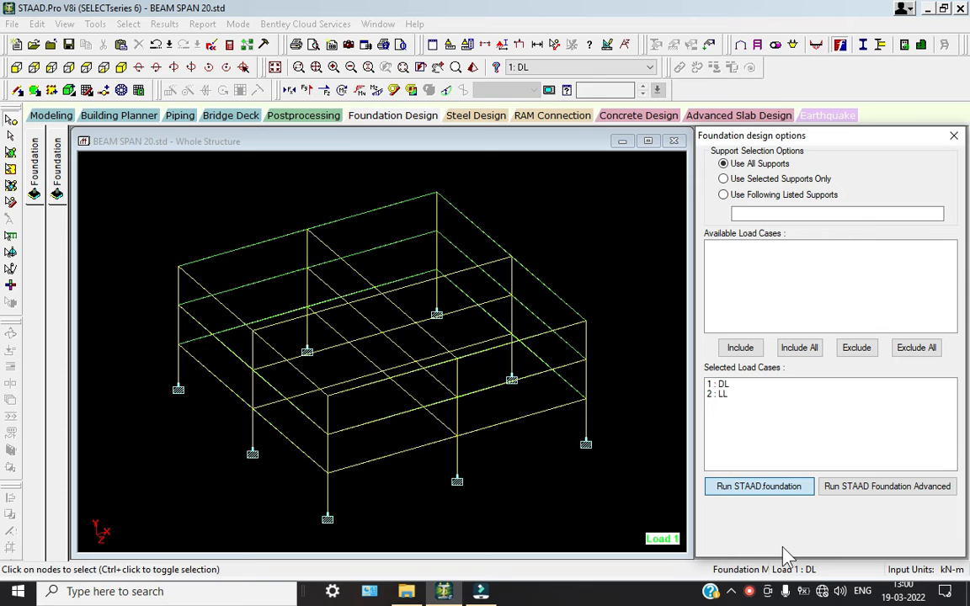
left_click(749, 592)
left_click(926, 490)
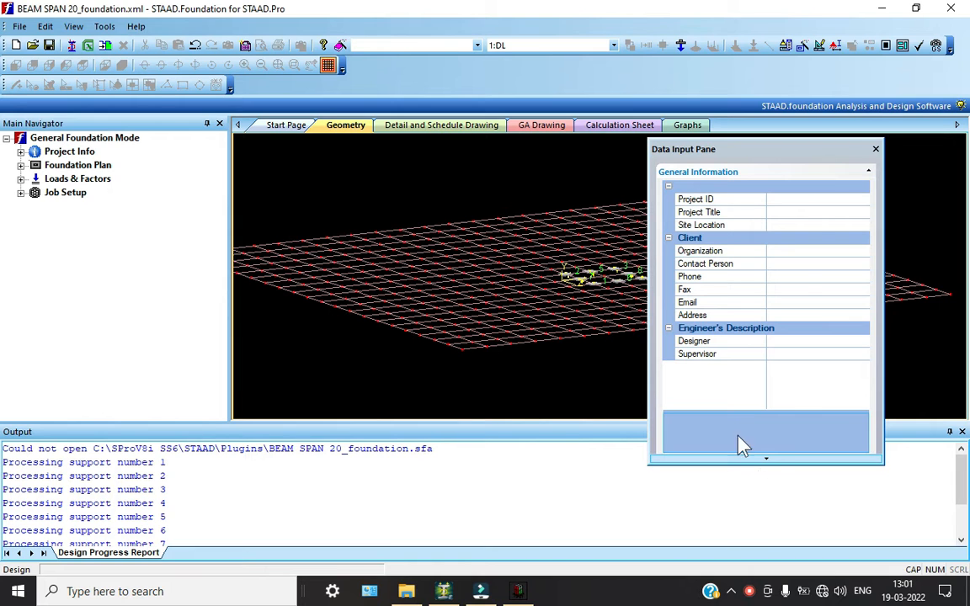
left_click_drag(794, 152, 838, 155)
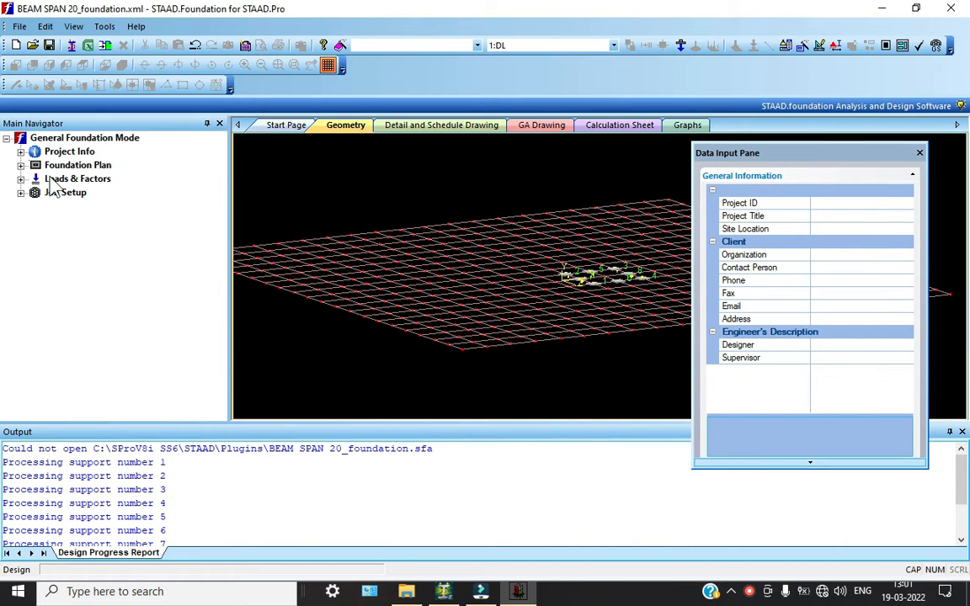
Step: Generate the service load combinations from number 101 and the ultimate combinations from number 201 using the INDIAN load combination table
left_click(21, 179)
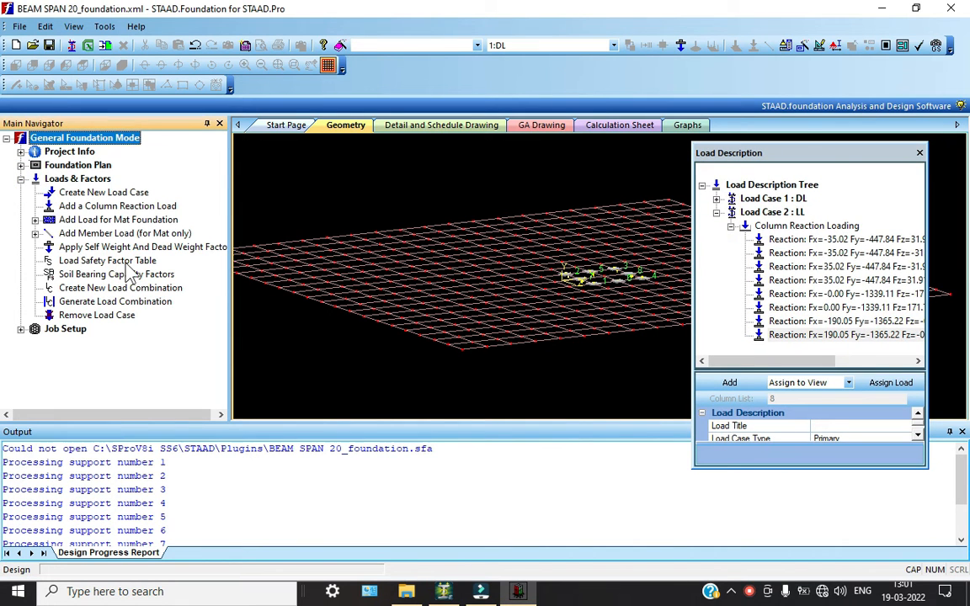
left_click(108, 303)
left_click(330, 131)
left_click(305, 165)
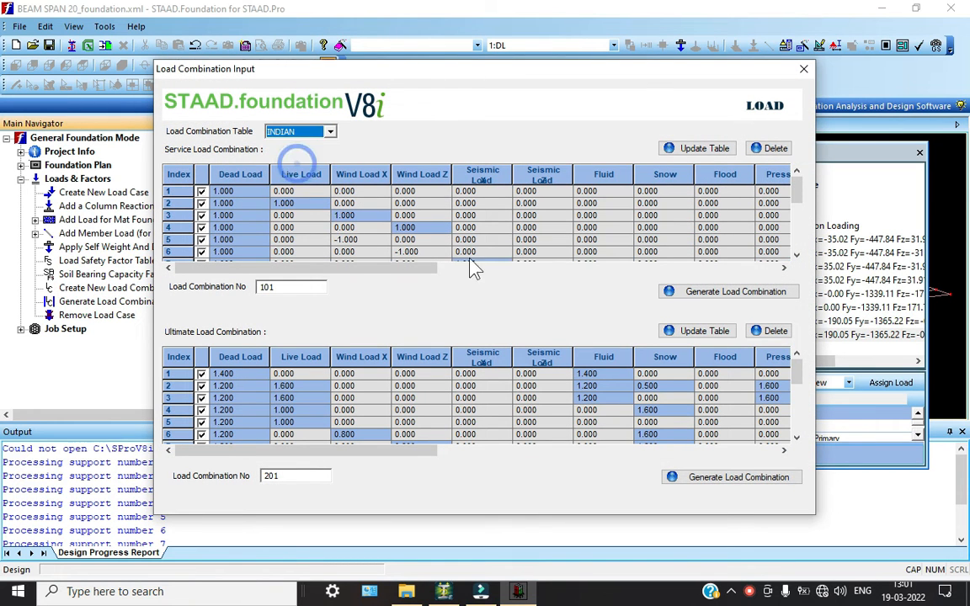
left_click(696, 295)
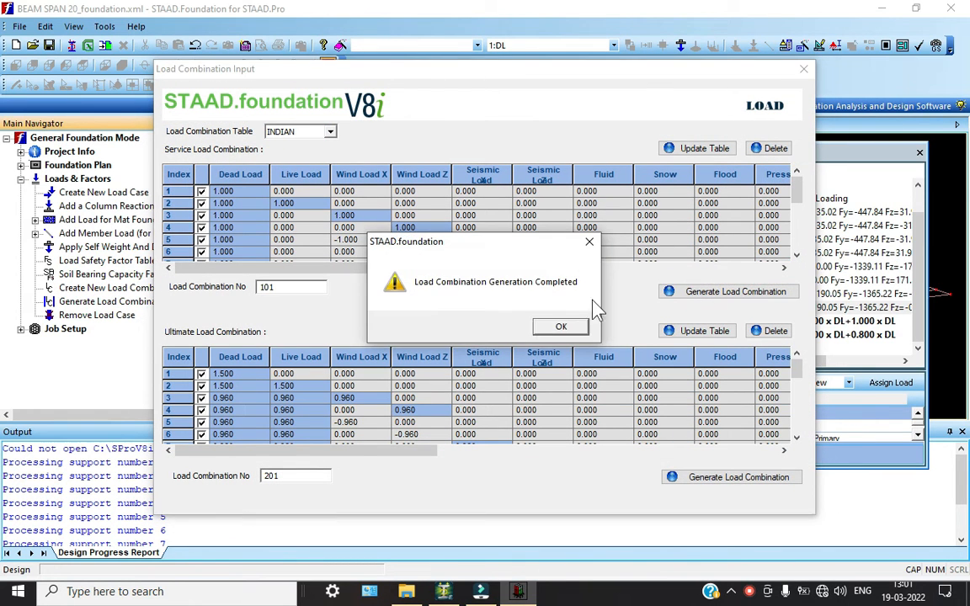
left_click(559, 327)
left_click(733, 479)
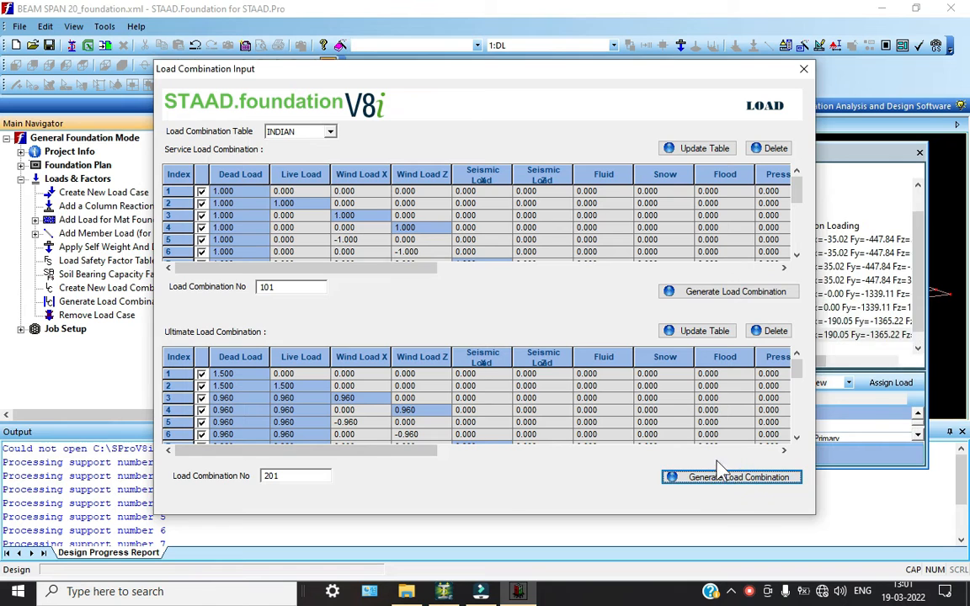
left_click(559, 326)
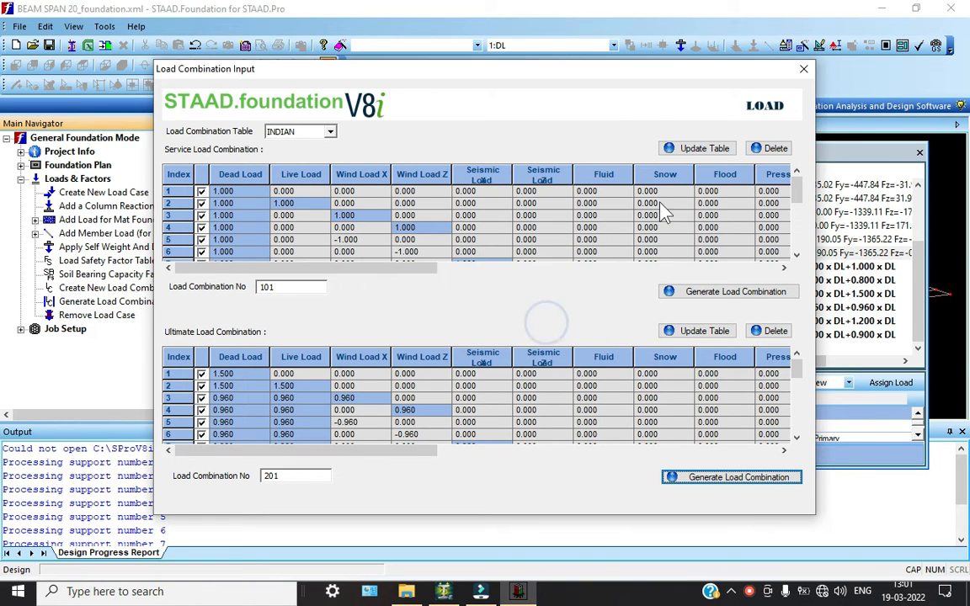
left_click(804, 70)
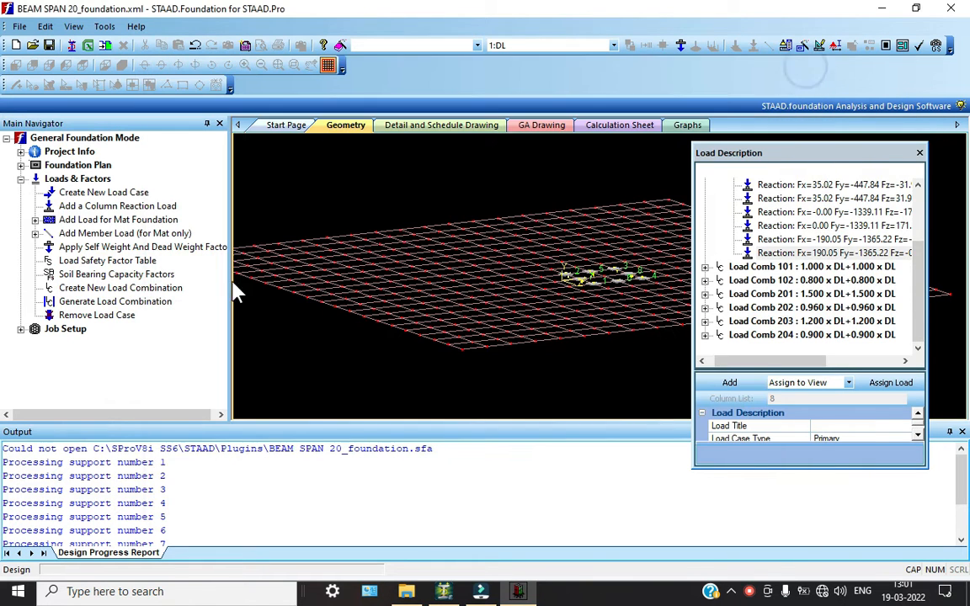
Step: Set up a new isolated footing job named FOOTING with the Indian design code, SI units and assignment to all supports
left_click(20, 329)
left_click(76, 343)
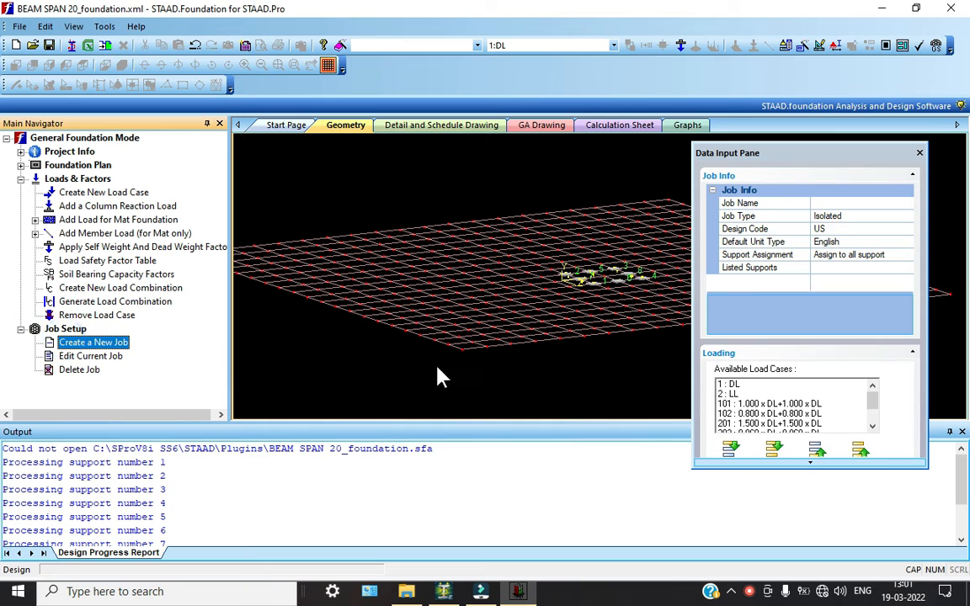
left_click(842, 204)
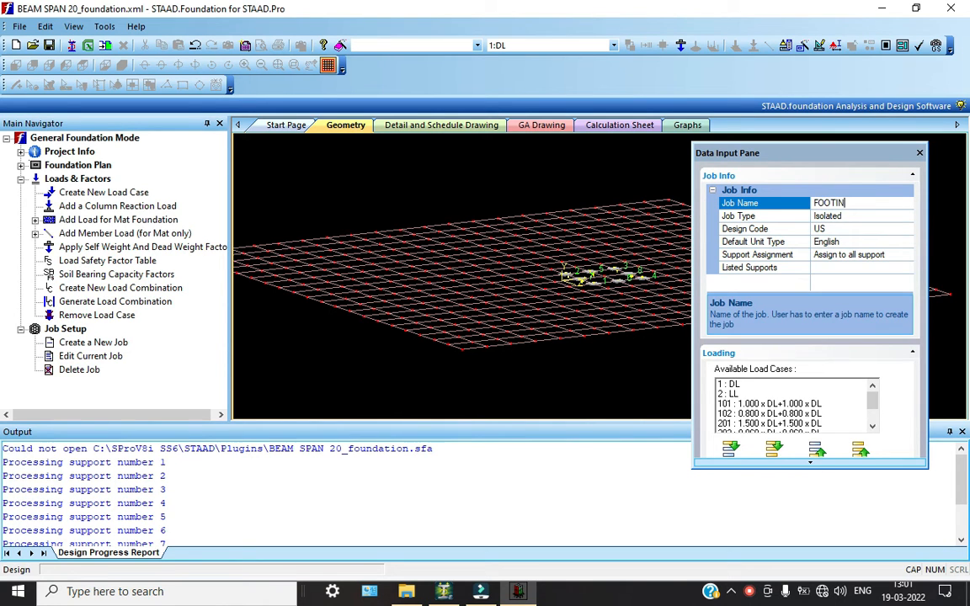
left_click(910, 215)
left_click(910, 214)
left_click(906, 240)
left_click(906, 230)
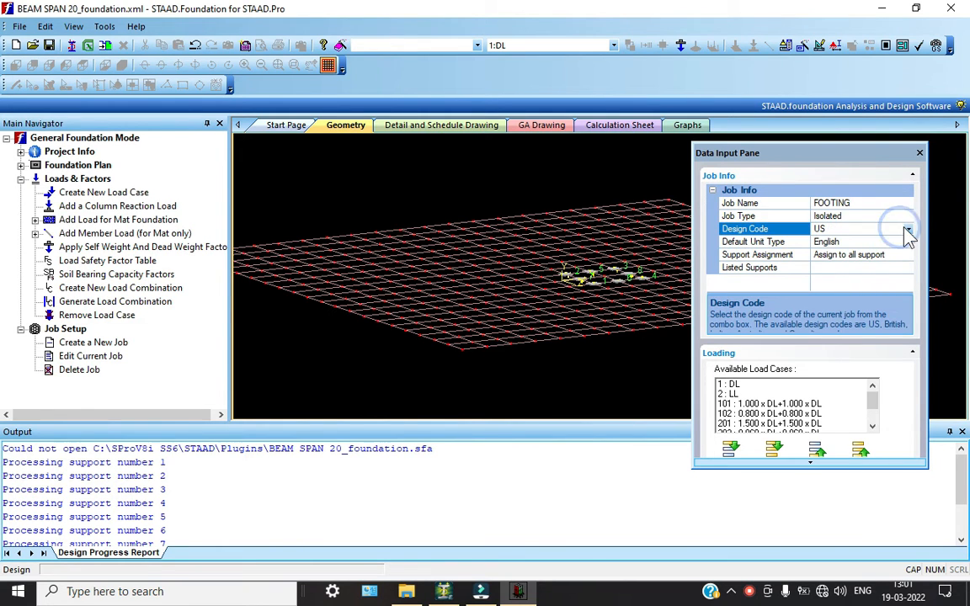
left_click(908, 229)
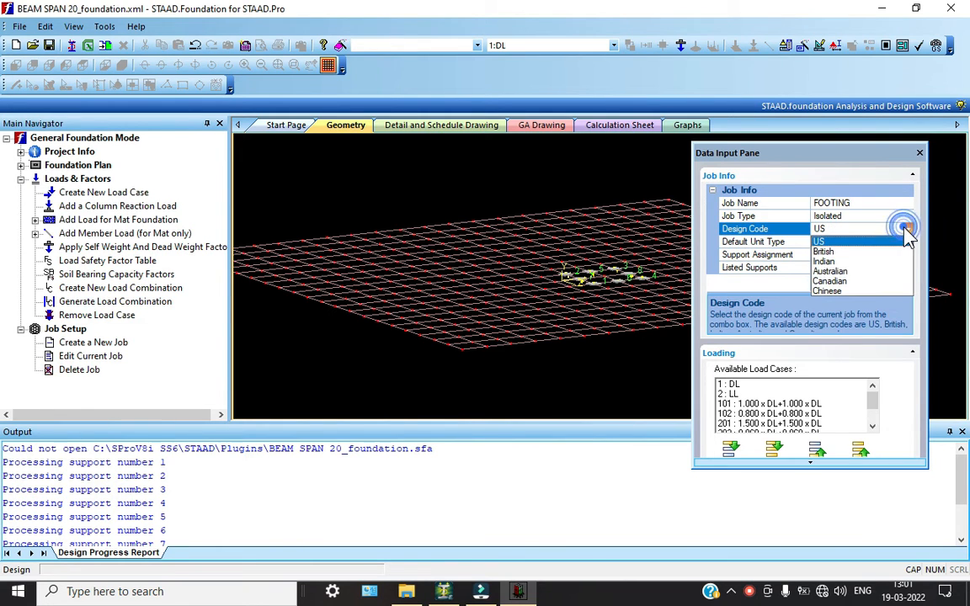
left_click(855, 262)
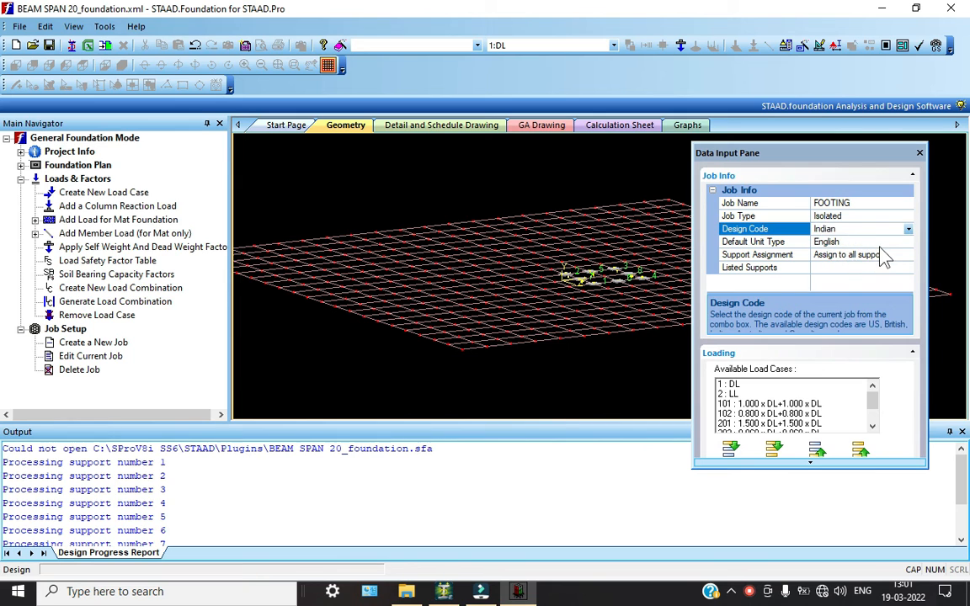
double_click(883, 243)
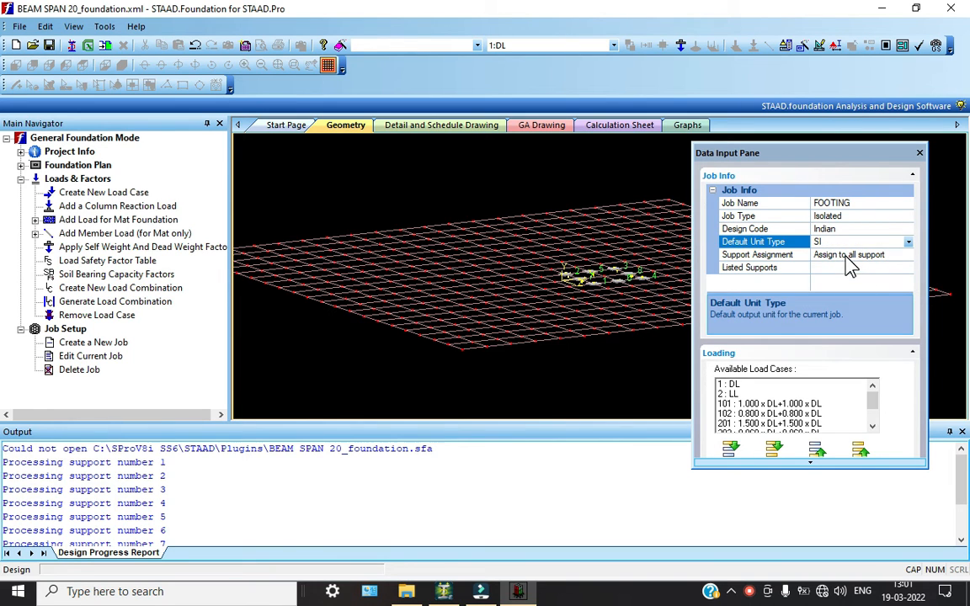
left_click(844, 255)
scroll(805, 396, "down", 2)
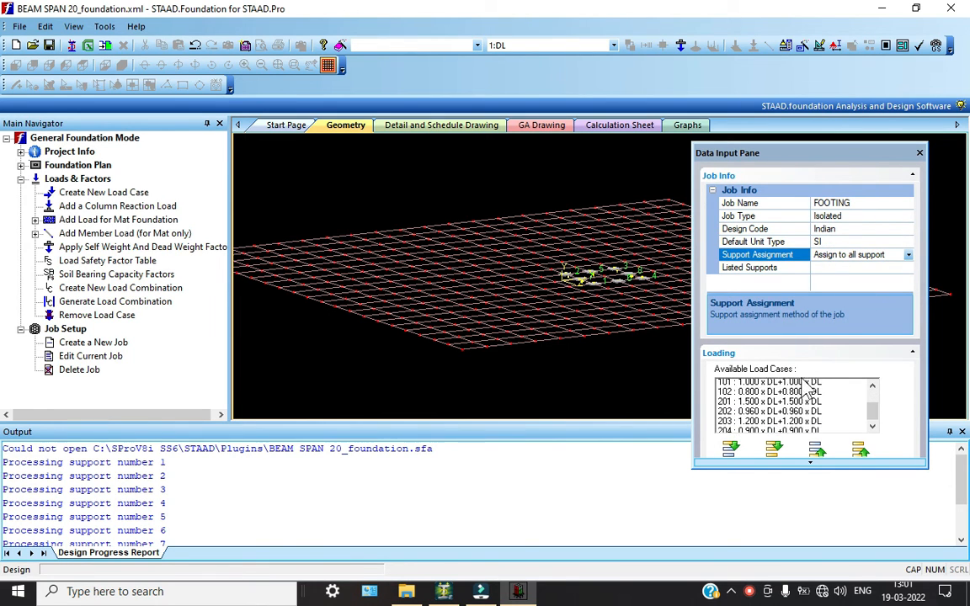
scroll(772, 419, "up", 2)
left_click(771, 415)
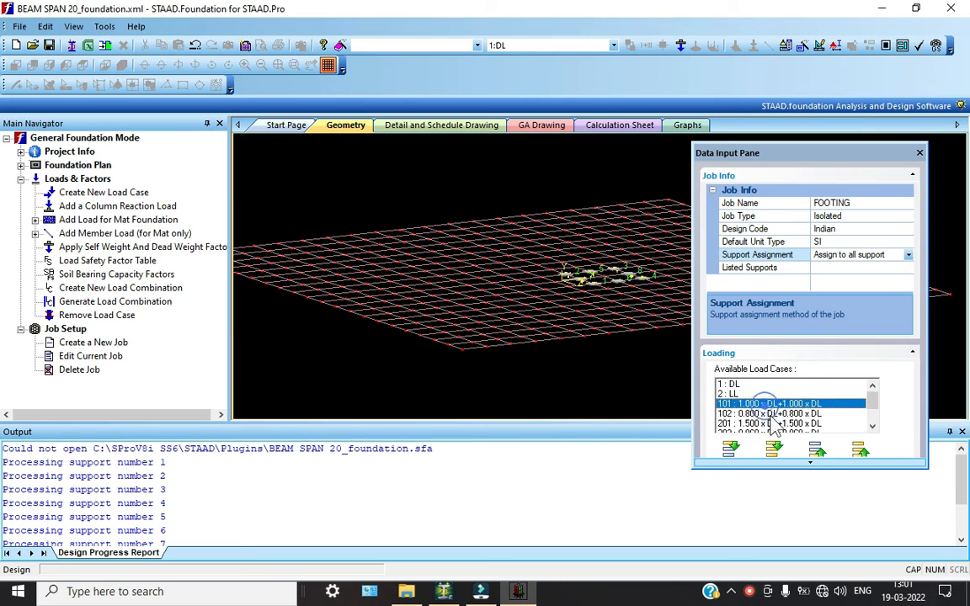
scroll(775, 421, "down", 1)
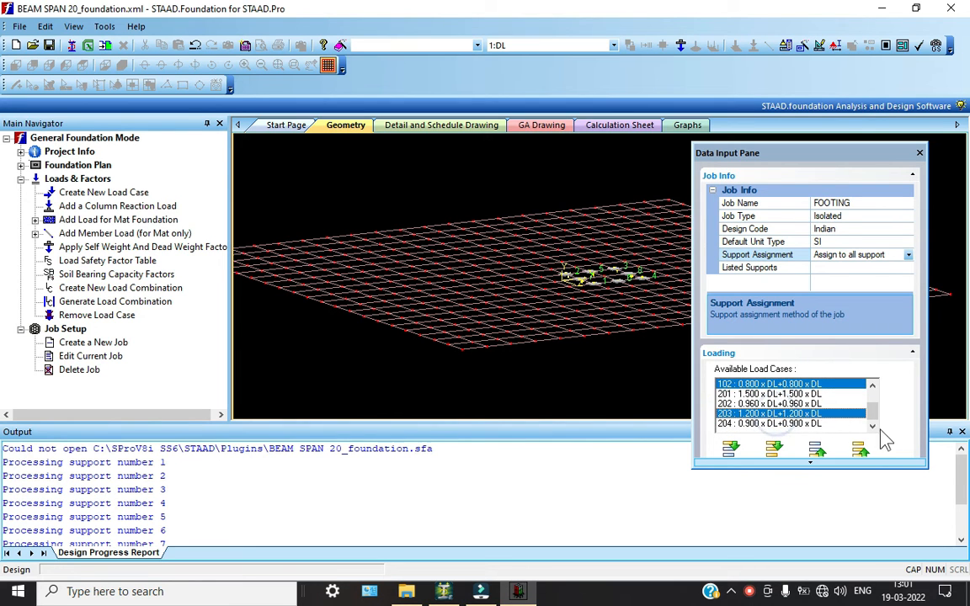
left_click(781, 414, "ctrl")
left_click(825, 464)
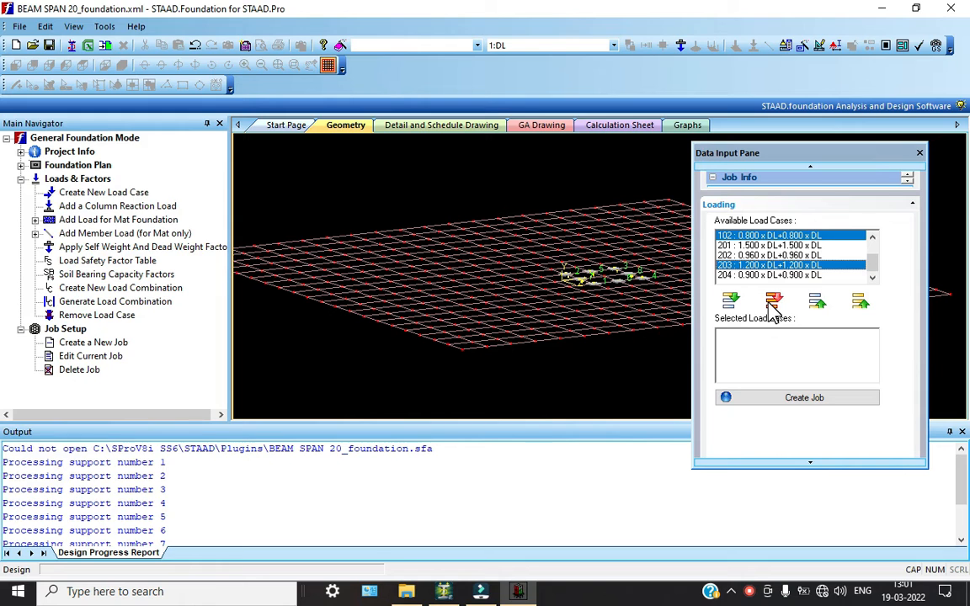
left_click(773, 301)
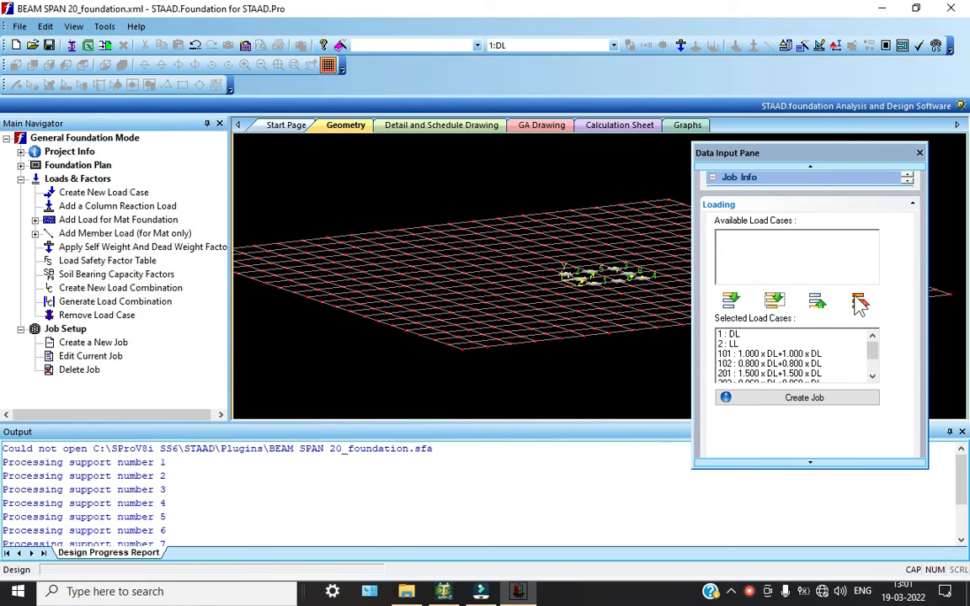
left_click(859, 303)
Step: Include DL, LL and all generated load combinations in the FOOTING job and create it
left_click(728, 236)
left_click(732, 301)
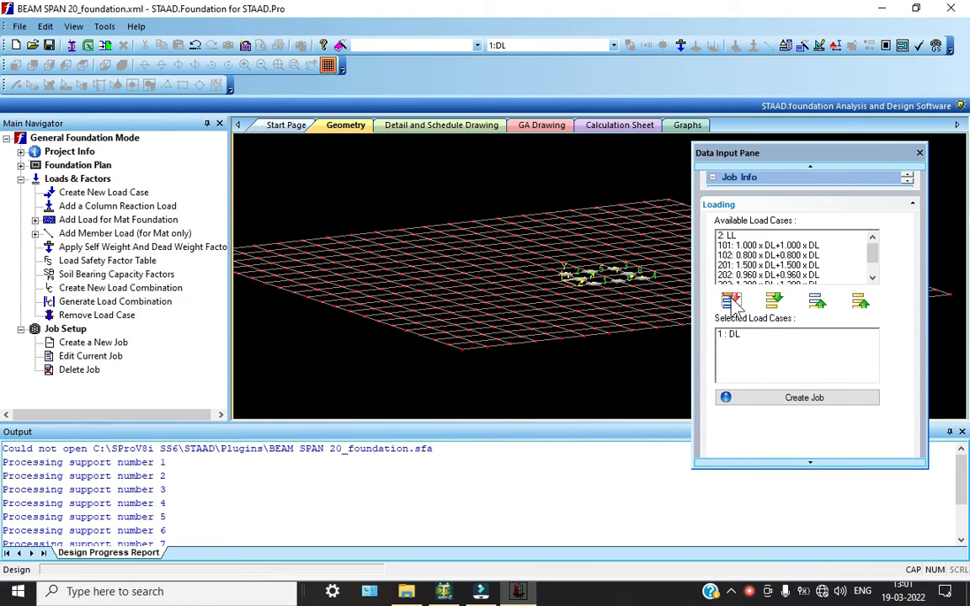
left_click(775, 302)
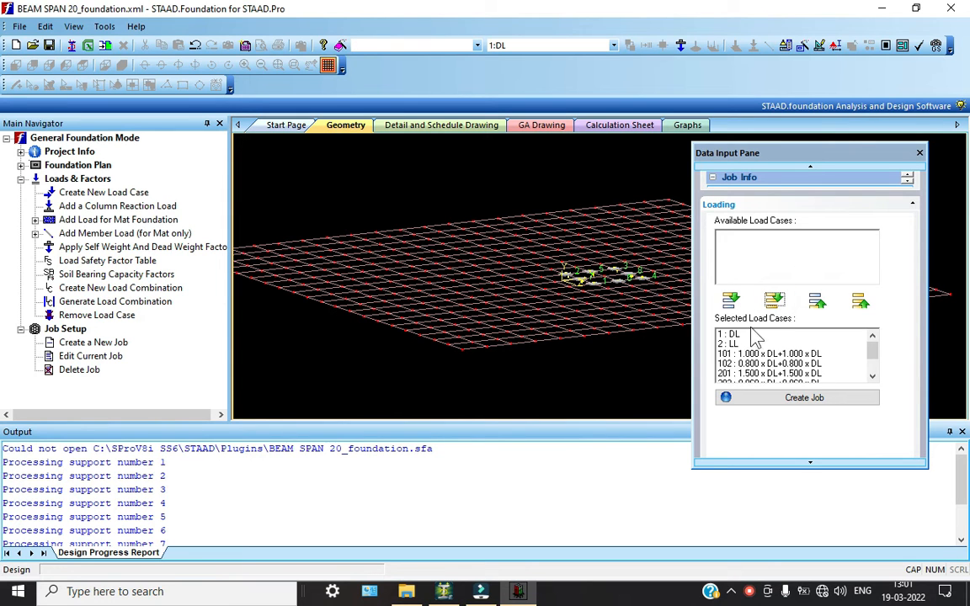
left_click(804, 399)
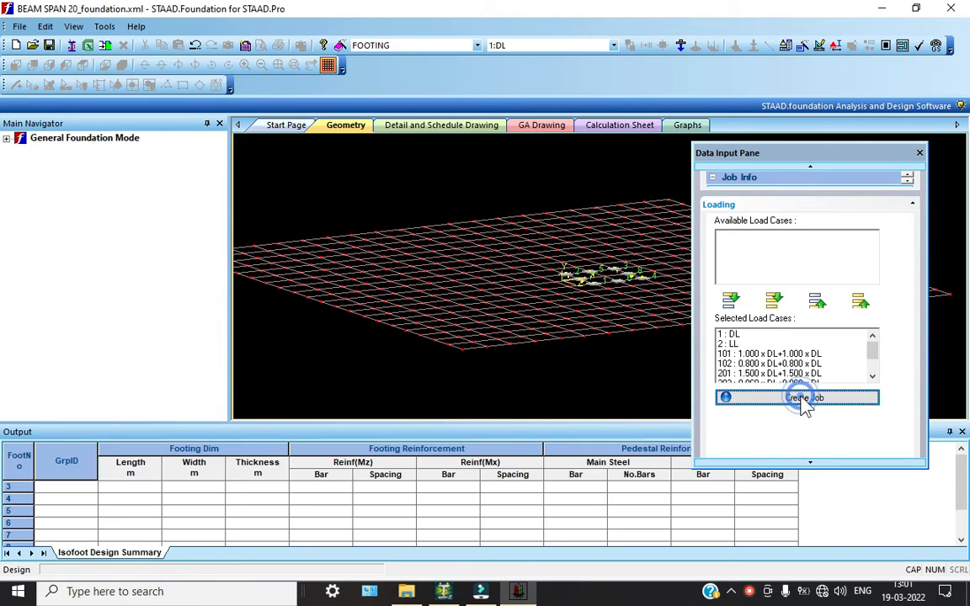
Step: Review the isolated footing's concrete and rebar, cover and soil, geometry, and sliding and overturning parameters, and run the design
left_click(21, 206)
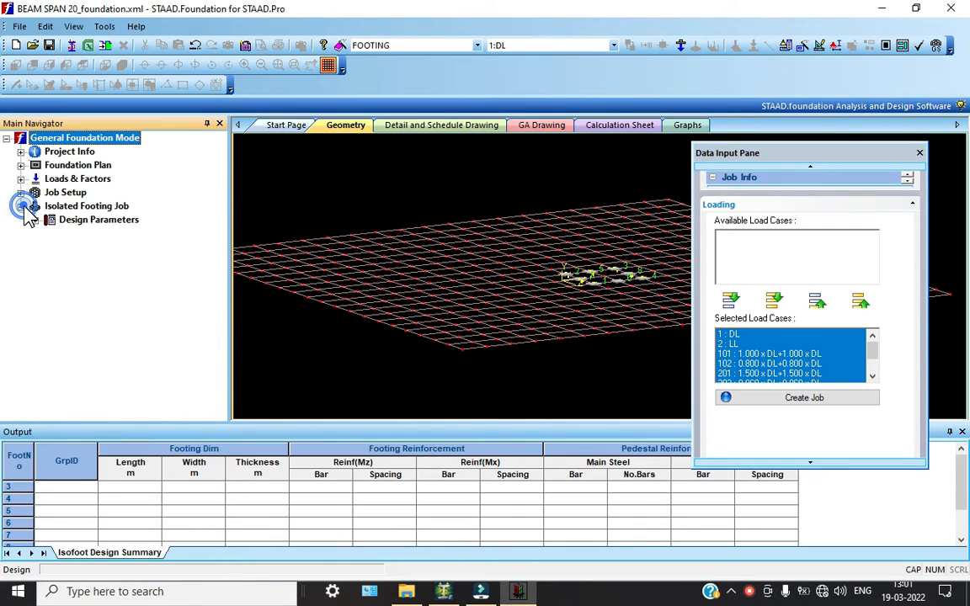
left_click(34, 220)
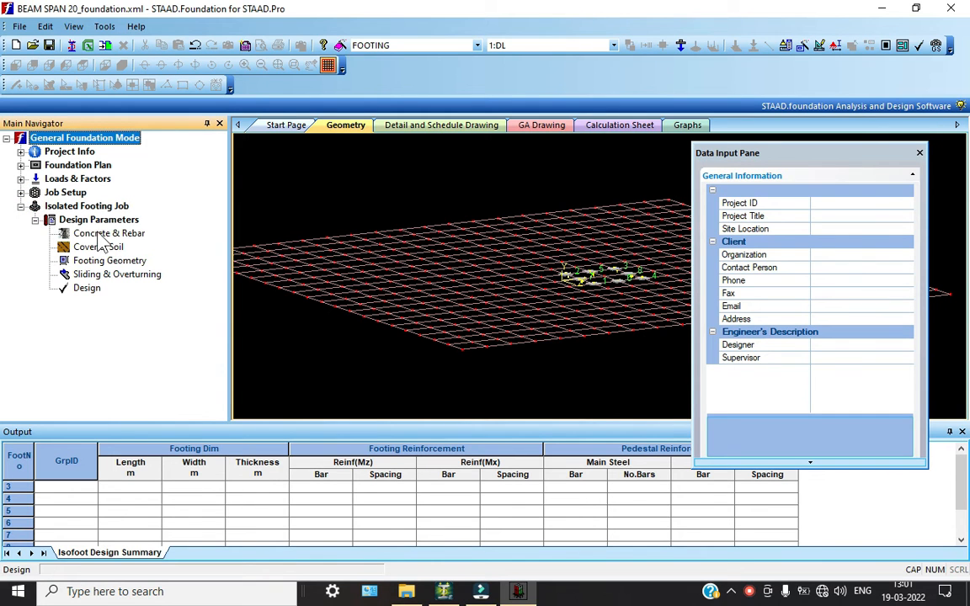
left_click(92, 233)
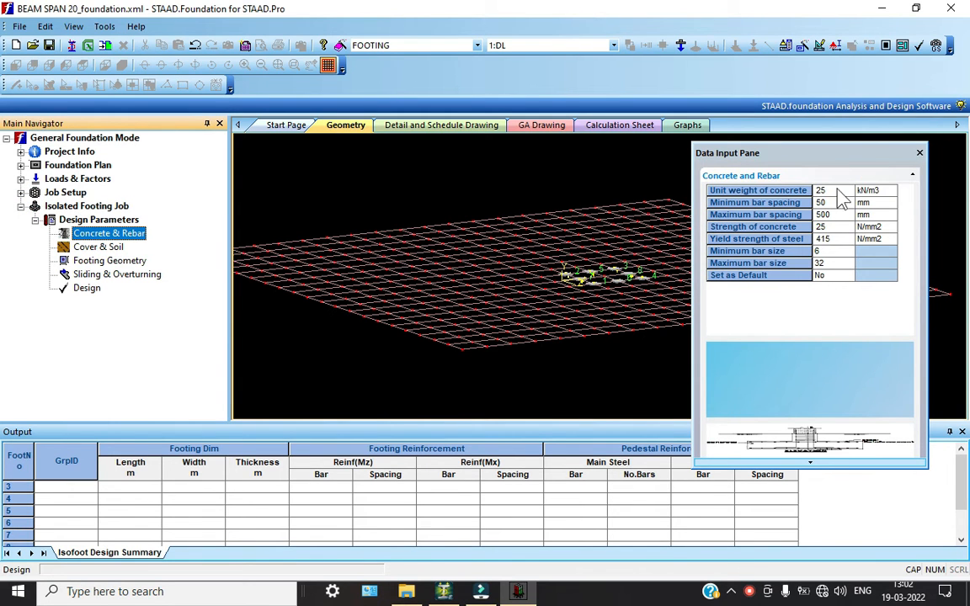
left_click(84, 247)
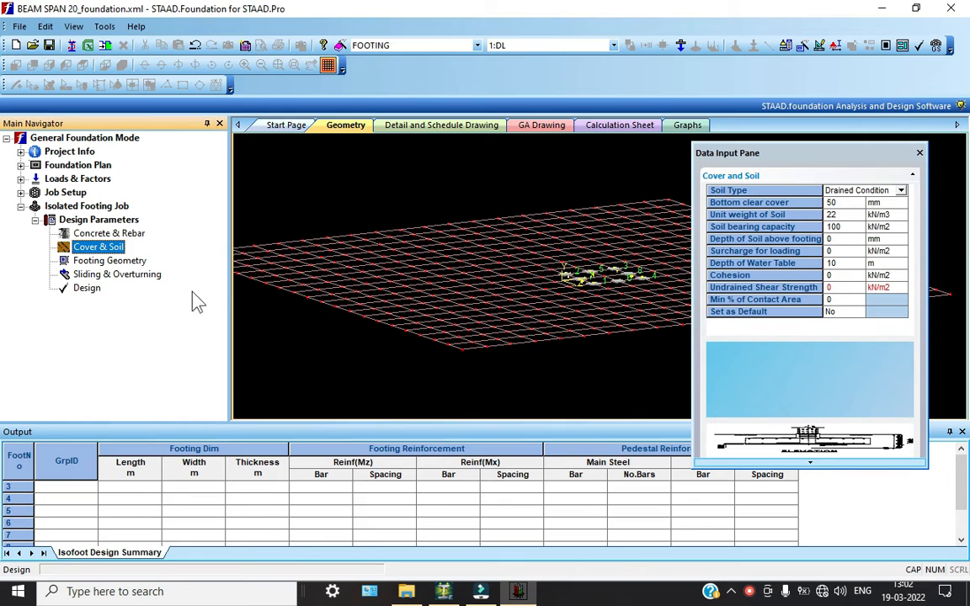
left_click(100, 262)
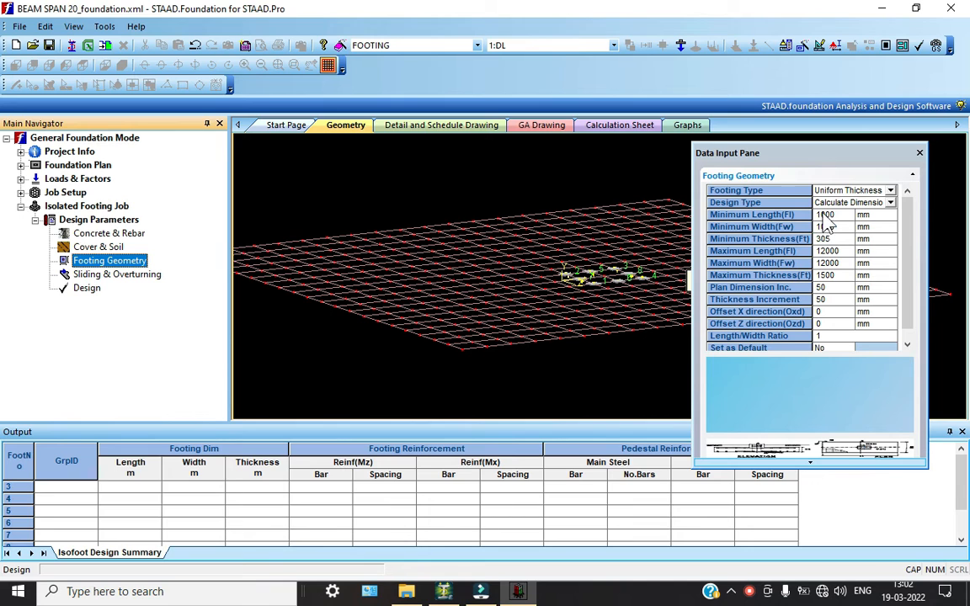
left_click(88, 276)
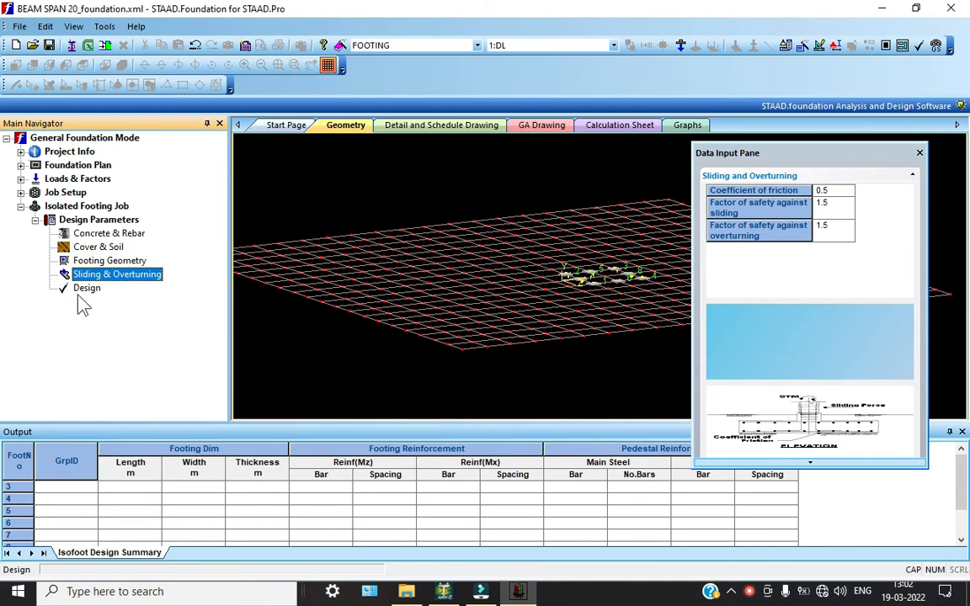
left_click(85, 288)
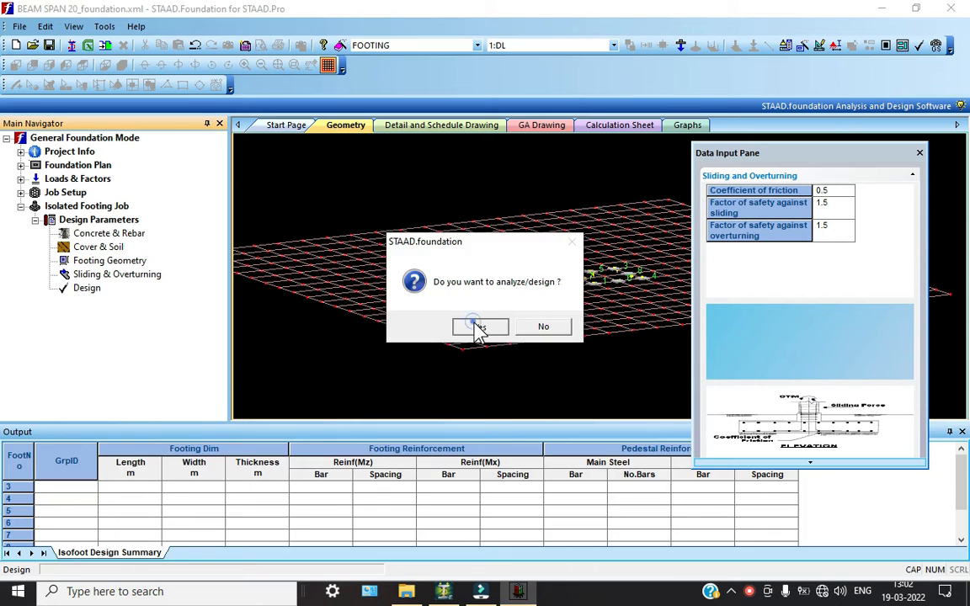
left_click(475, 325)
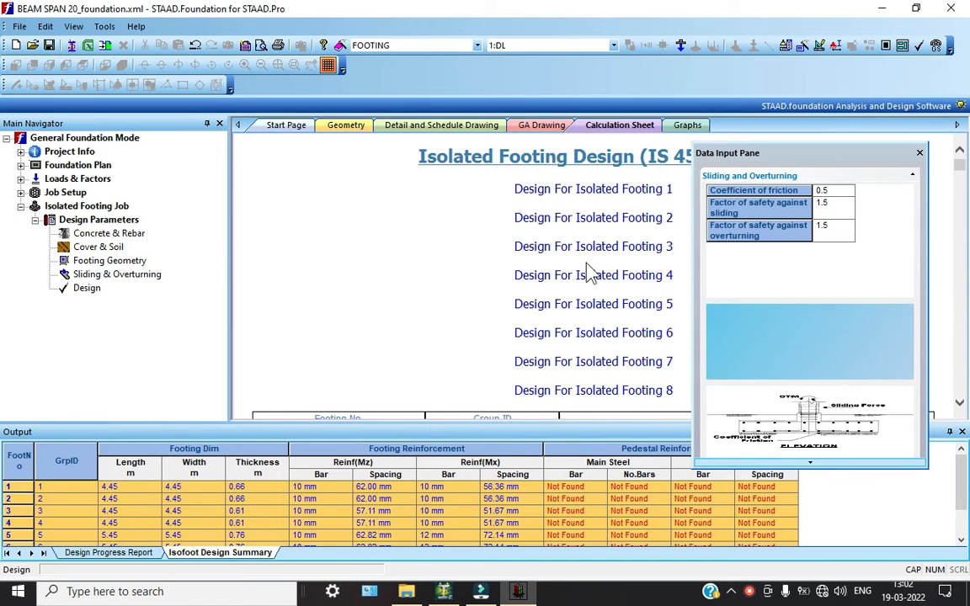
Step: Close the data input pane and examine the footing dimensions and reinforcement tables in the calculation sheet
middle_click(501, 259)
left_click(920, 154)
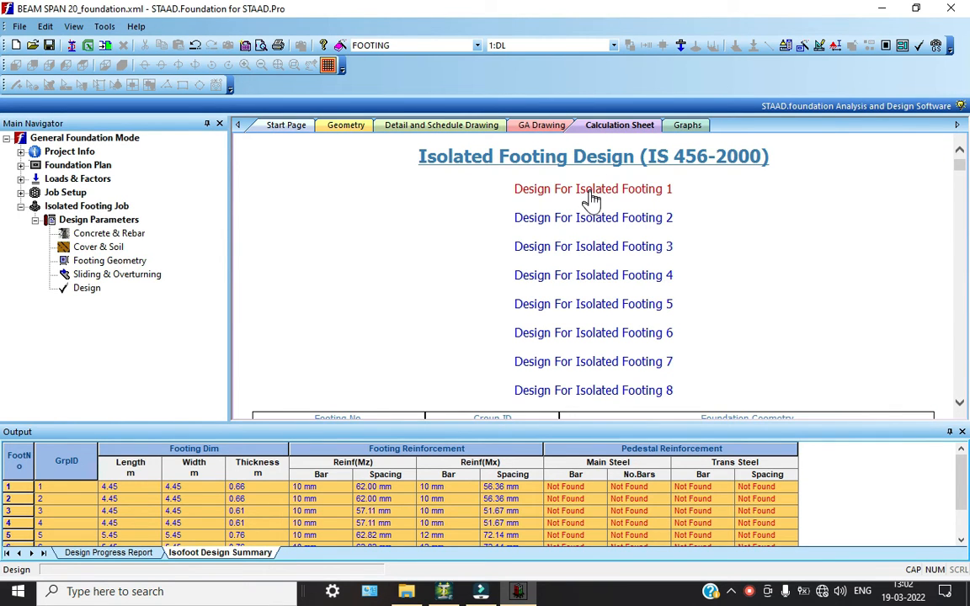
scroll(621, 251, "down", 2)
scroll(621, 251, "down", 3)
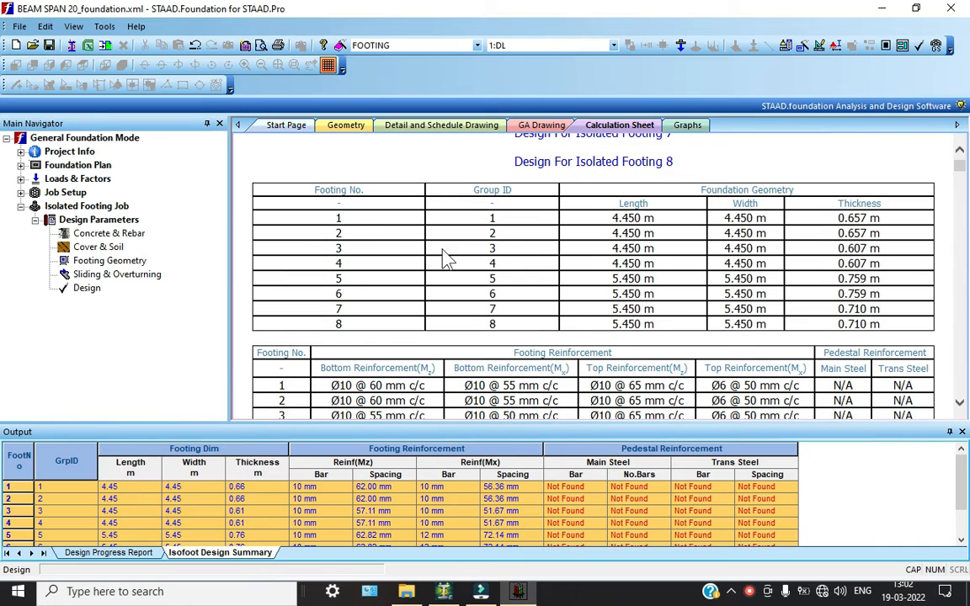
Step: Examine the footing geometry and reinforcement tables and Isolated Footing 1's elevation and plan sketches in the calculation sheet
scroll(689, 241, "down", 5)
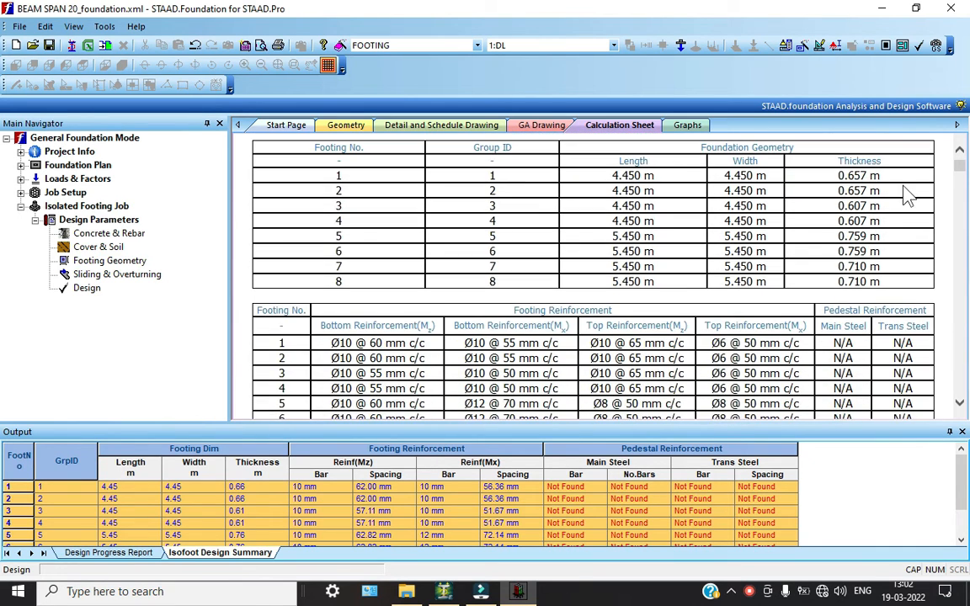
scroll(432, 251, "up", 1)
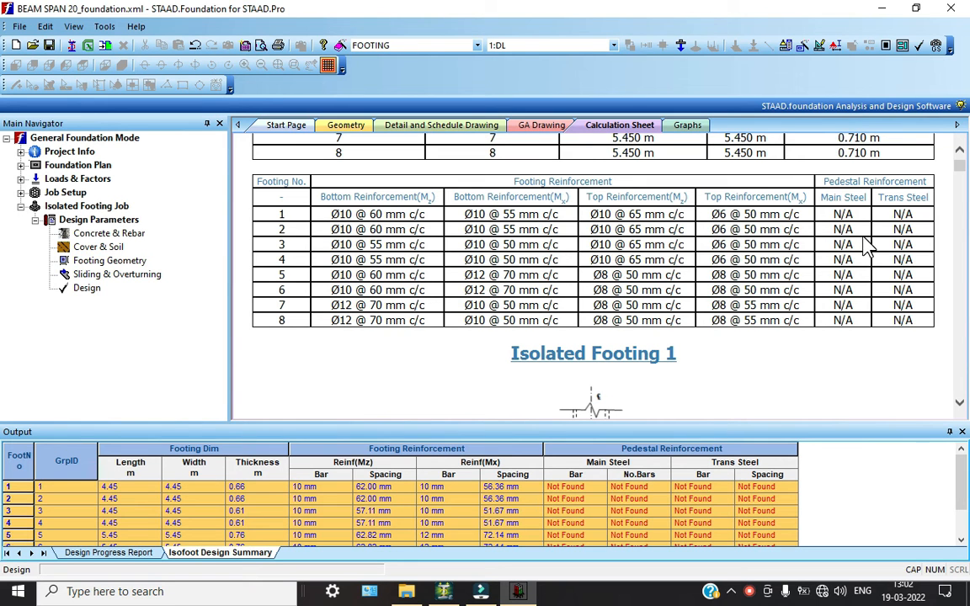
scroll(746, 281, "down", 6)
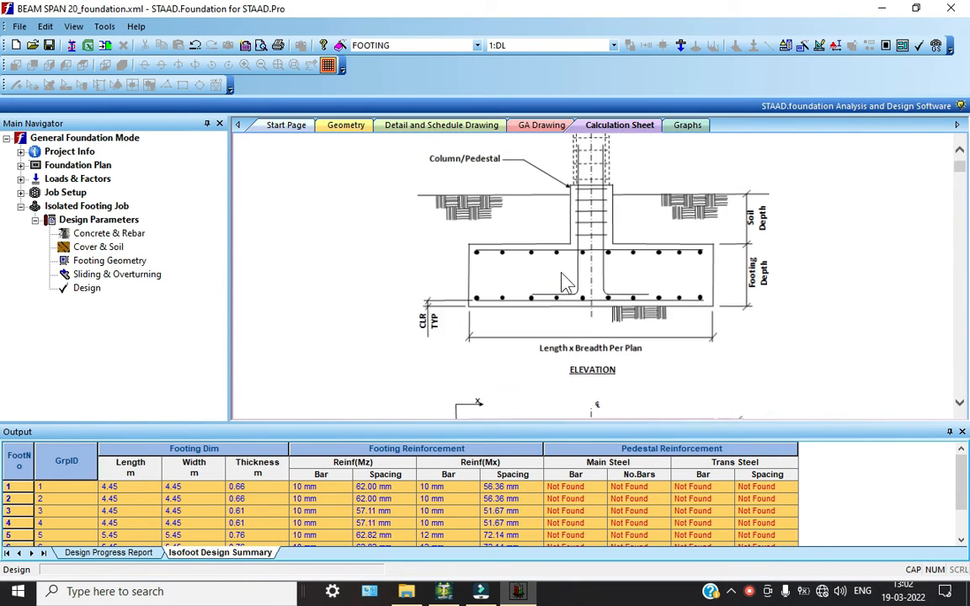
scroll(548, 280, "up", 1)
scroll(565, 286, "up", 3)
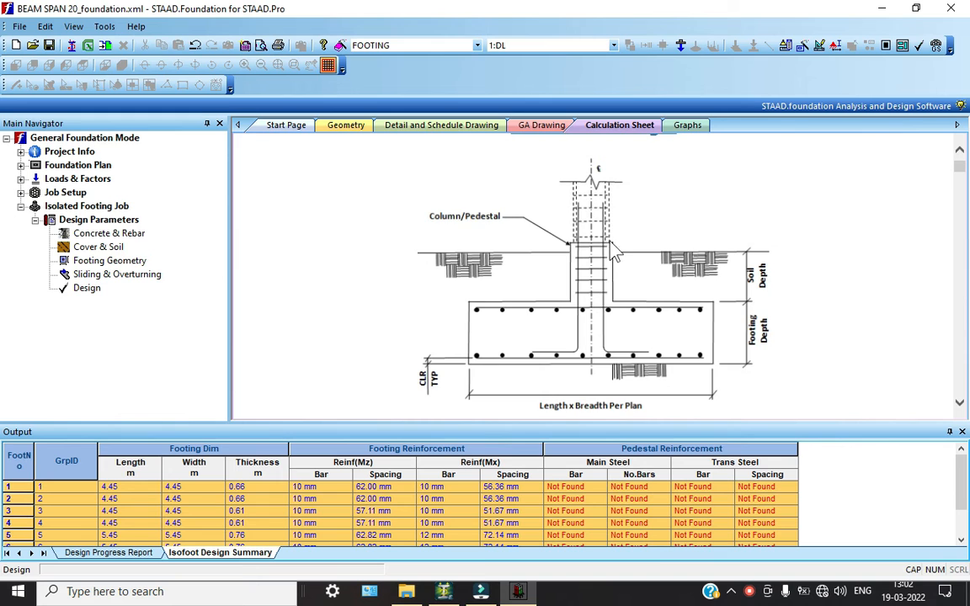
scroll(613, 250, "down", 18)
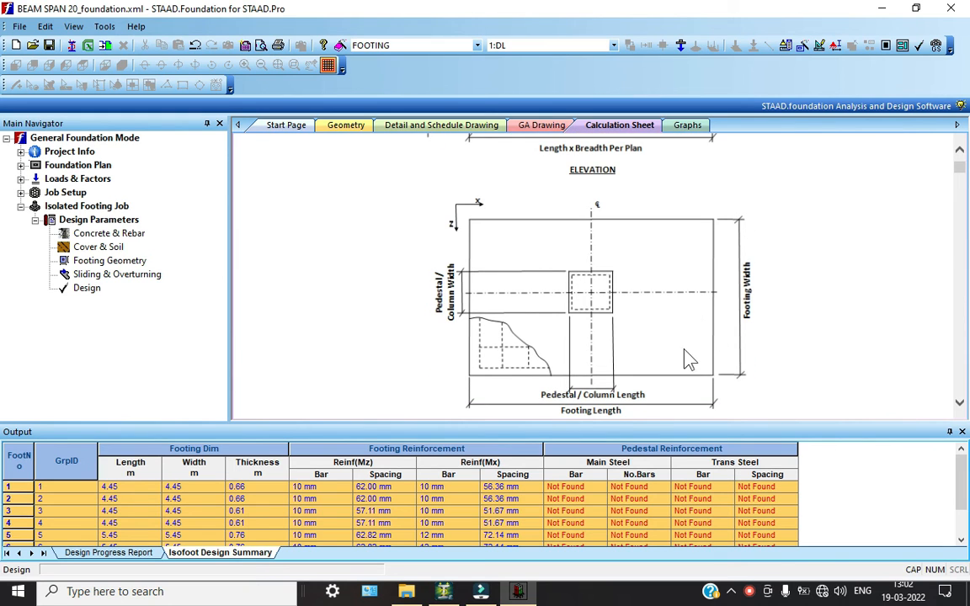
scroll(542, 329, "down", 20)
scroll(542, 318, "down", 20)
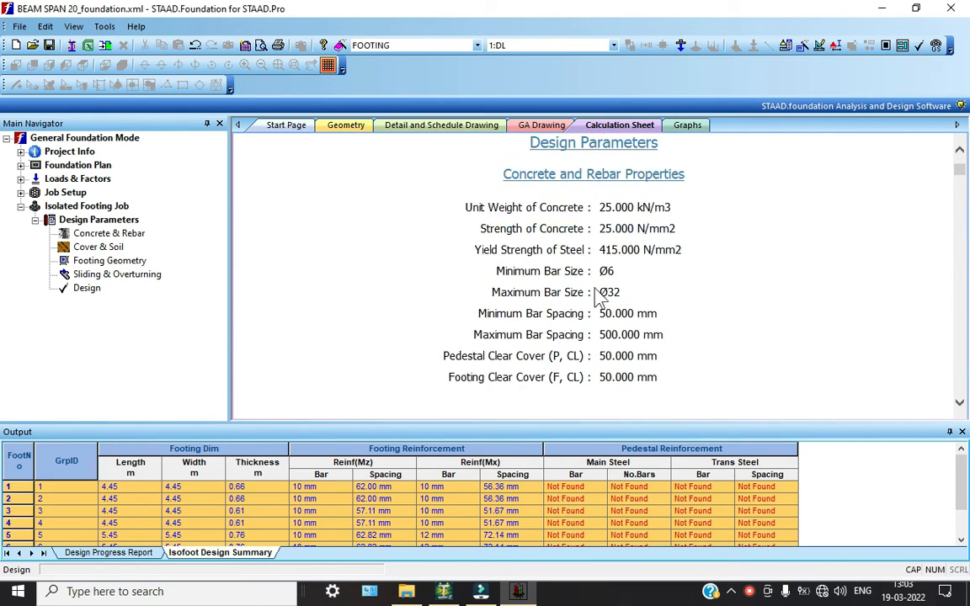
Step: Review Isolated Footing 1's concrete and rebar properties, soil properties and remaining design parameters
scroll(595, 289, "down", 2)
left_click_drag(609, 173, 649, 172)
left_click_drag(606, 208, 680, 214)
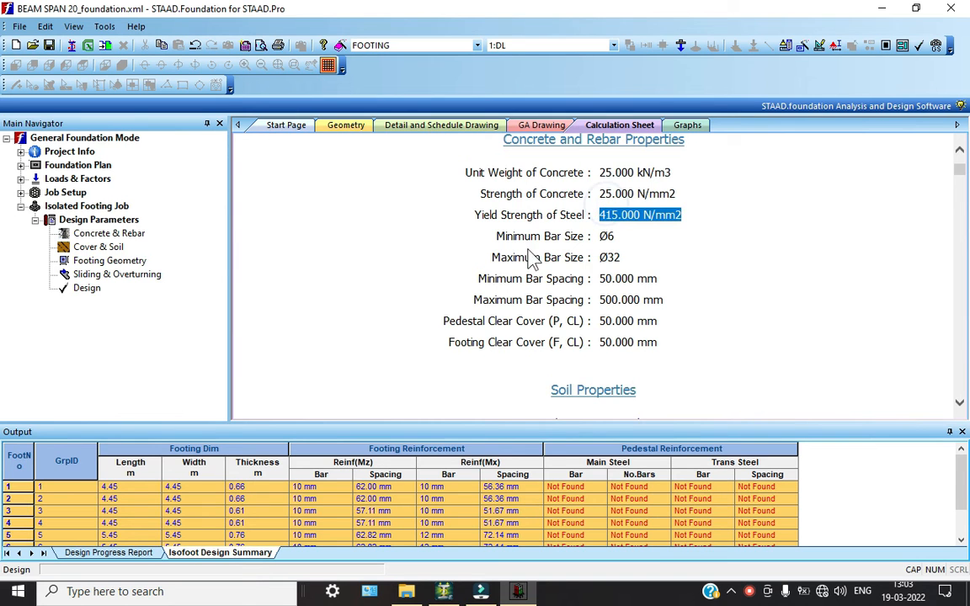
scroll(556, 257, "down", 8)
left_click_drag(548, 159, 545, 206)
left_click(542, 207)
scroll(539, 278, "down", 5)
left_click_drag(654, 223, 606, 187)
left_click_drag(648, 269, 604, 234)
scroll(583, 314, "down", 5)
Step: Open the design calculations for Isolated Footing 4 and examine its input values, load combinations and footing size calculation
scroll(539, 328, "up", 20)
scroll(619, 337, "up", 20)
scroll(624, 350, "up", 20)
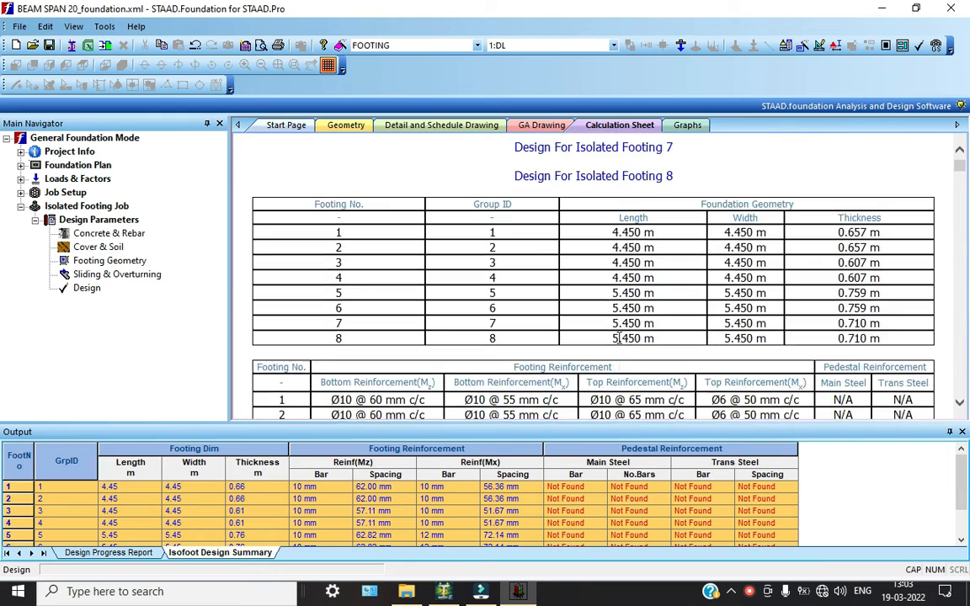
scroll(620, 342, "up", 5)
left_click(620, 277)
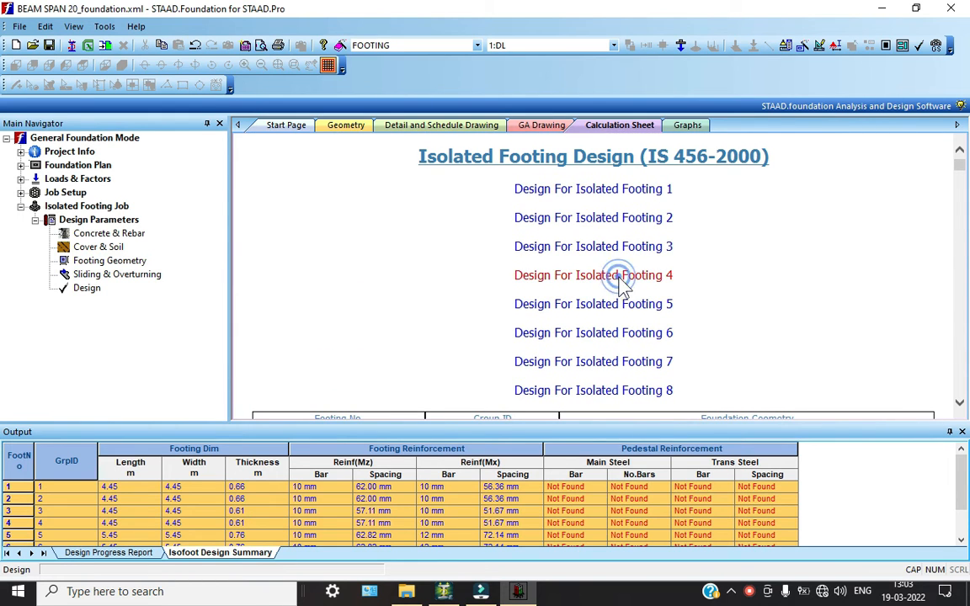
scroll(625, 284, "down", 3)
scroll(630, 287, "down", 15)
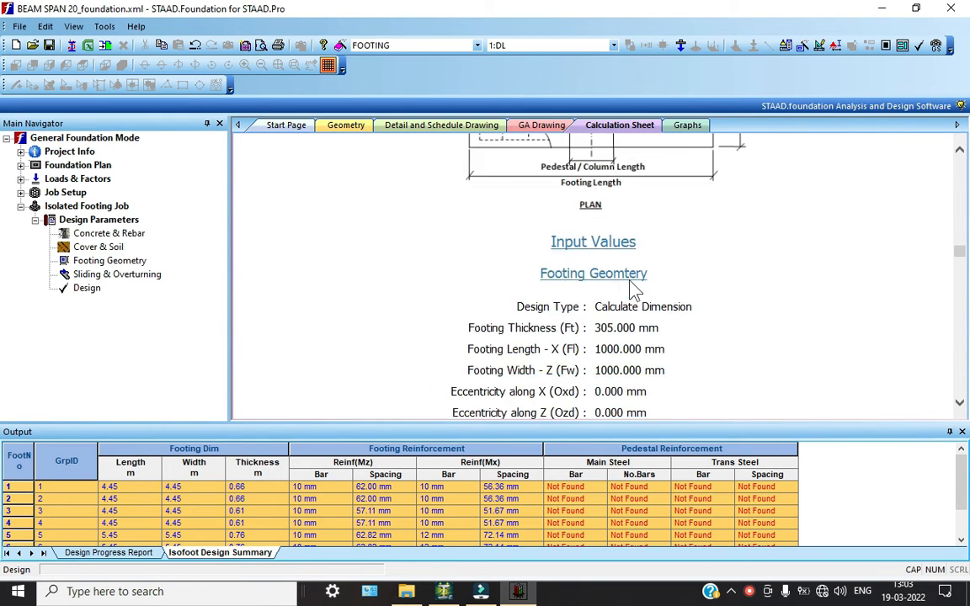
scroll(633, 289, "down", 4)
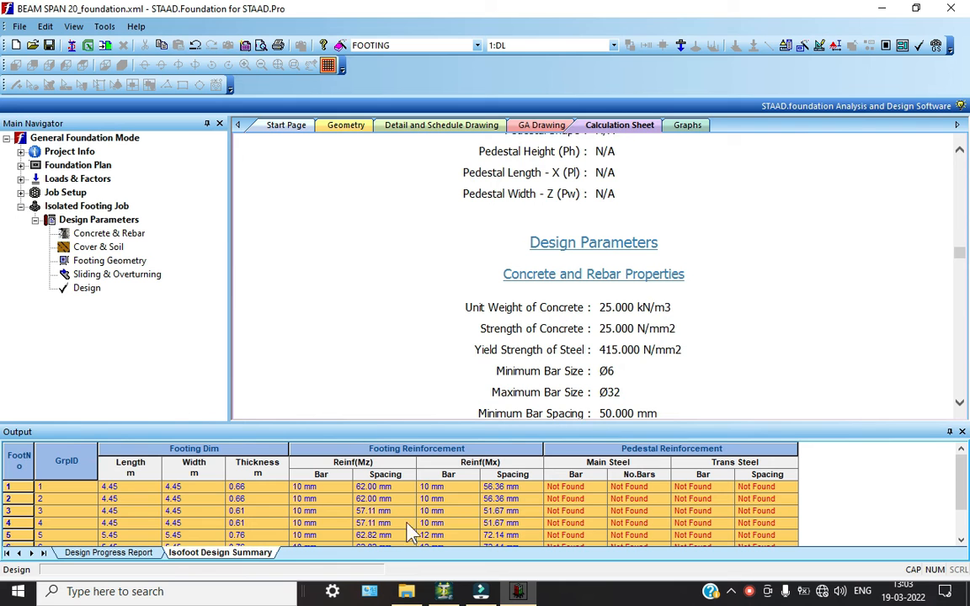
scroll(621, 313, "down", 20)
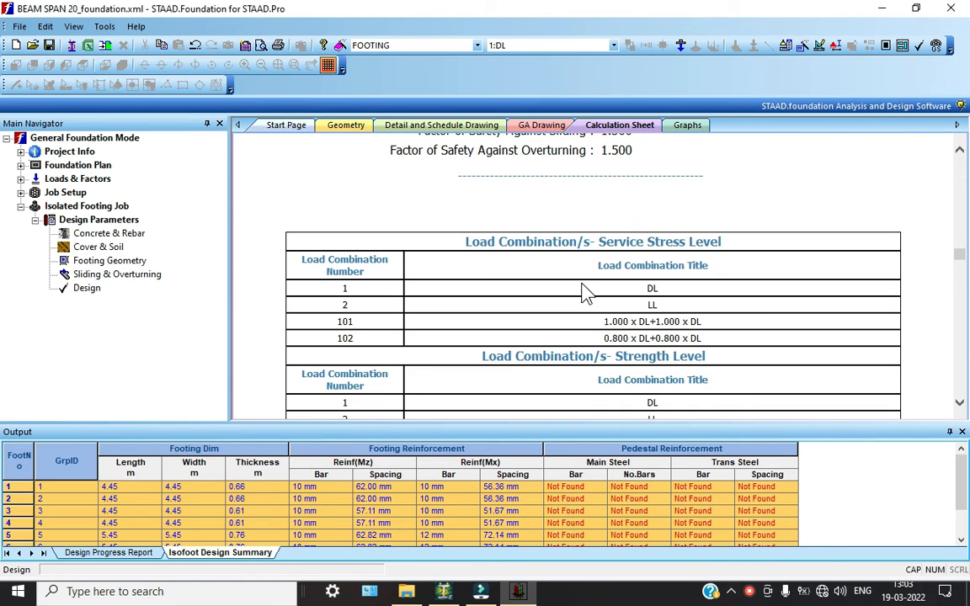
scroll(587, 292, "down", 16)
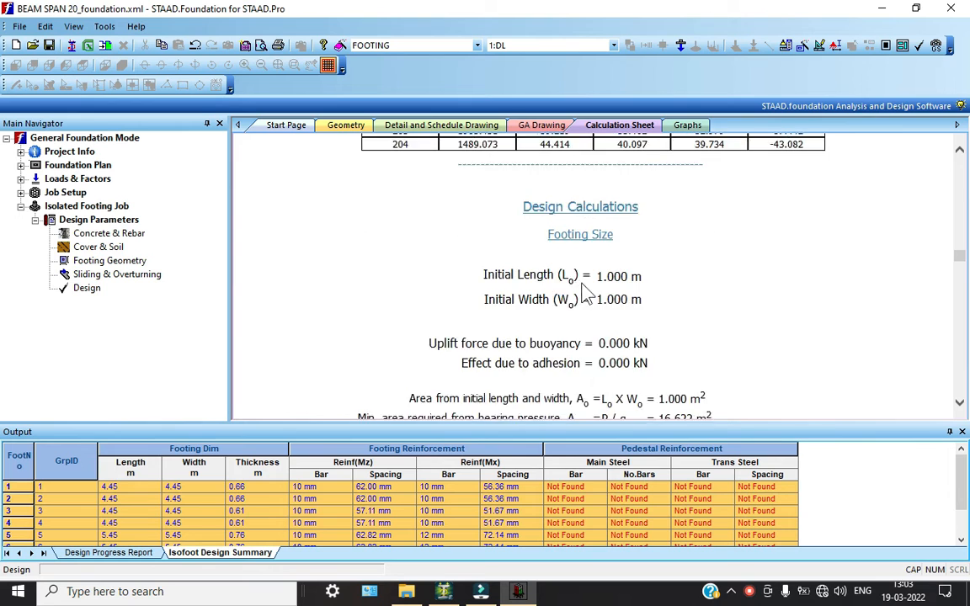
scroll(565, 270, "down", 2)
Step: Examine the plan and the reinforced section of footing 1 in the detail drawing
left_click(426, 122)
scroll(598, 362, "down", 2)
scroll(607, 341, "up", 2)
scroll(606, 341, "up", 3)
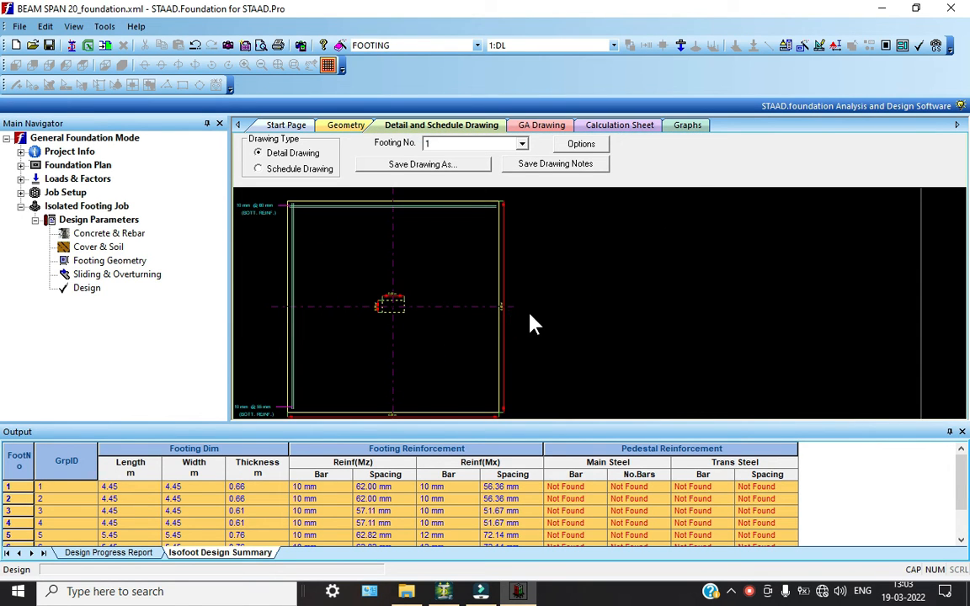
scroll(485, 305, "down", 2)
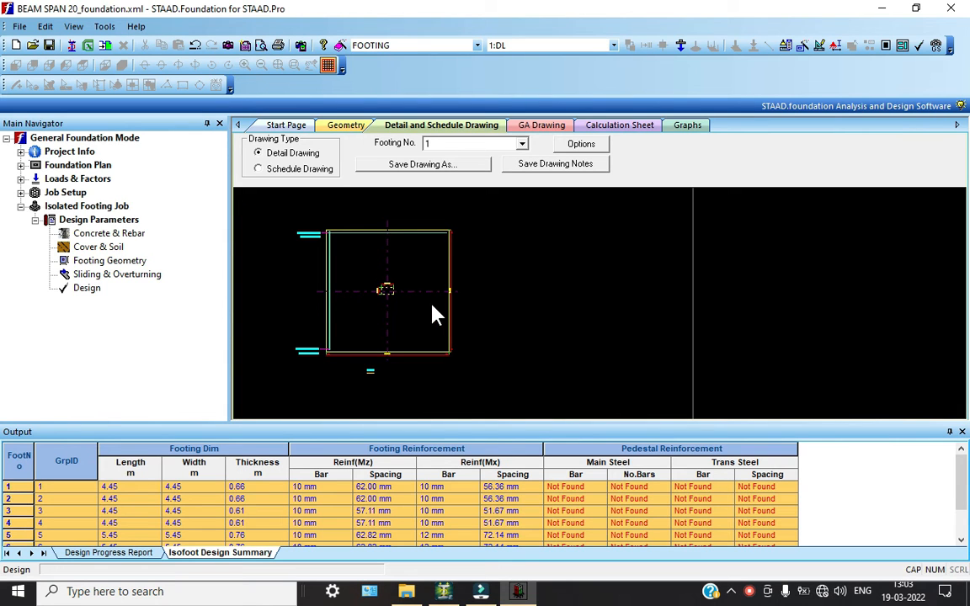
scroll(466, 278, "down", 3)
scroll(463, 270, "down", 2)
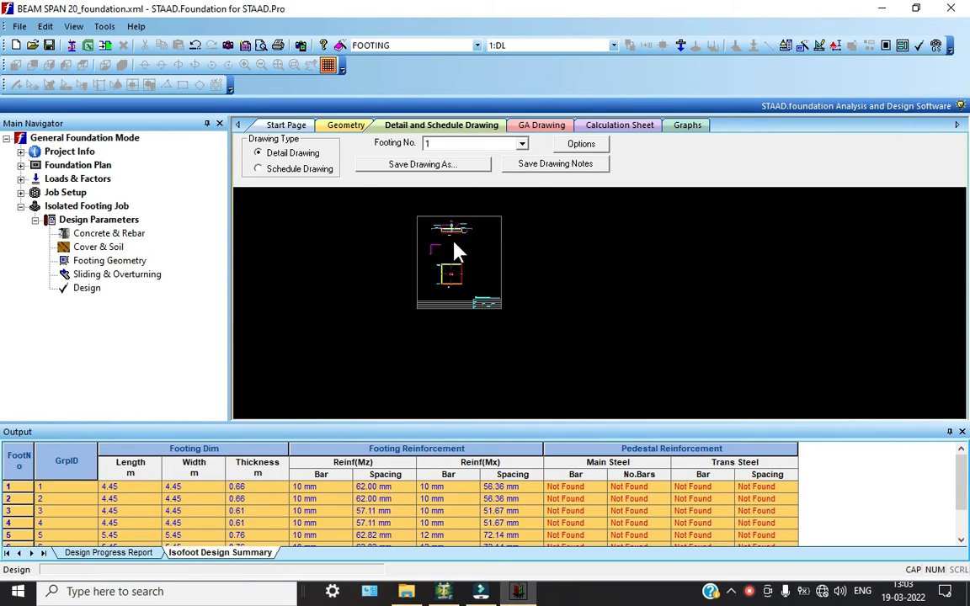
scroll(446, 214, "up", 10)
middle_click_drag(470, 265, 441, 195)
scroll(546, 349, "up", 2)
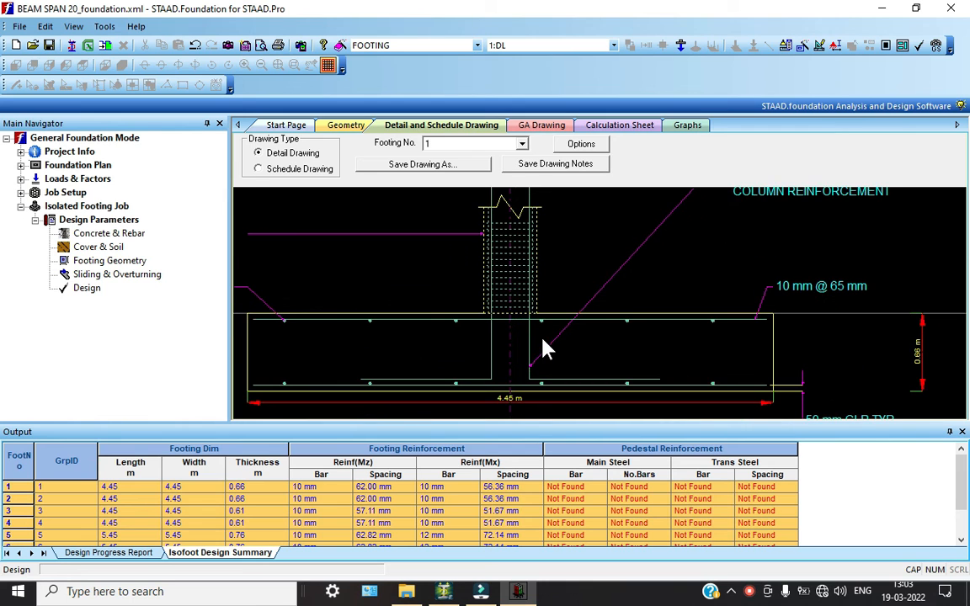
mouse_move(554, 340)
middle_mouse_down()
mouse_move(643, 303)
mouse_move(566, 315)
middle_mouse_up()
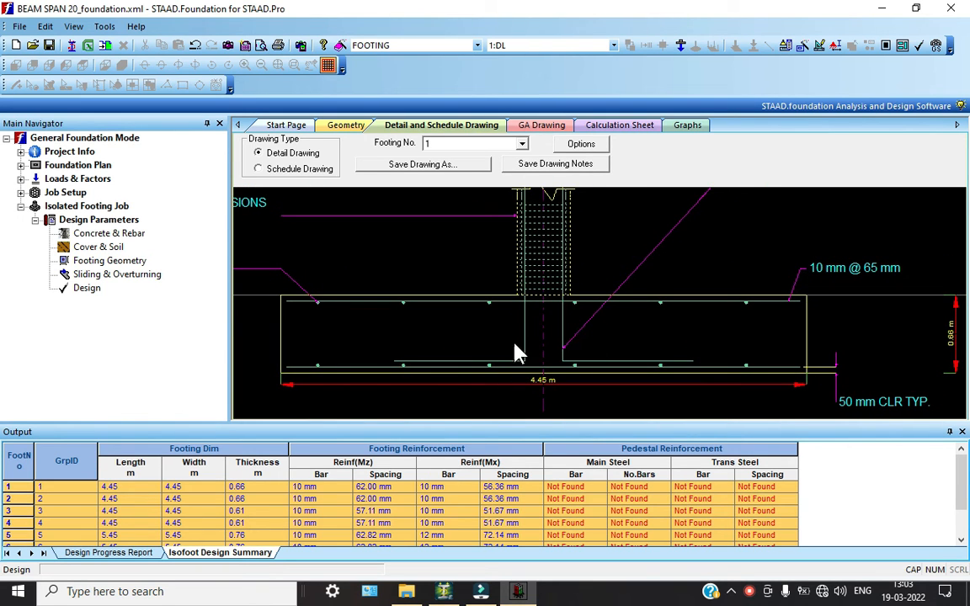
scroll(537, 373, "down", 5)
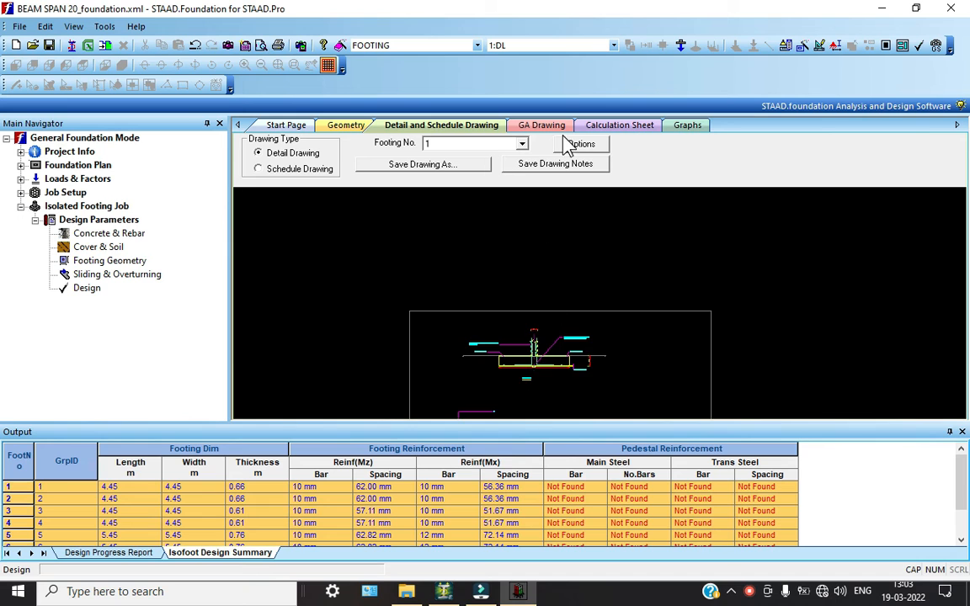
Step: Examine the layout of all the isolated footings in the GA drawing
left_click(542, 125)
mouse_move(619, 326)
middle_mouse_down()
mouse_move(546, 366)
mouse_move(538, 295)
middle_mouse_up()
scroll(444, 181, "up", 2)
scroll(406, 224, "up", 3)
scroll(463, 288, "up", 2)
scroll(340, 223, "up", 3)
scroll(340, 227, "down", 3)
scroll(641, 292, "down", 1)
middle_click_drag(641, 293, 596, 205)
mouse_move(729, 332)
middle_mouse_down()
mouse_move(701, 279)
mouse_move(684, 174)
middle_mouse_up()
scroll(562, 305, "down", 2)
scroll(562, 305, "up", 2)
Step: Inspect the footing schedule's marks, sizes and column numbers in the GA drawing and return to the calculation sheet
middle_click_drag(589, 374, 467, 509)
mouse_move(691, 176)
middle_mouse_down()
mouse_move(613, 346)
mouse_move(516, 227)
middle_mouse_up()
scroll(619, 342, "up", 3)
scroll(619, 350, "up", 3)
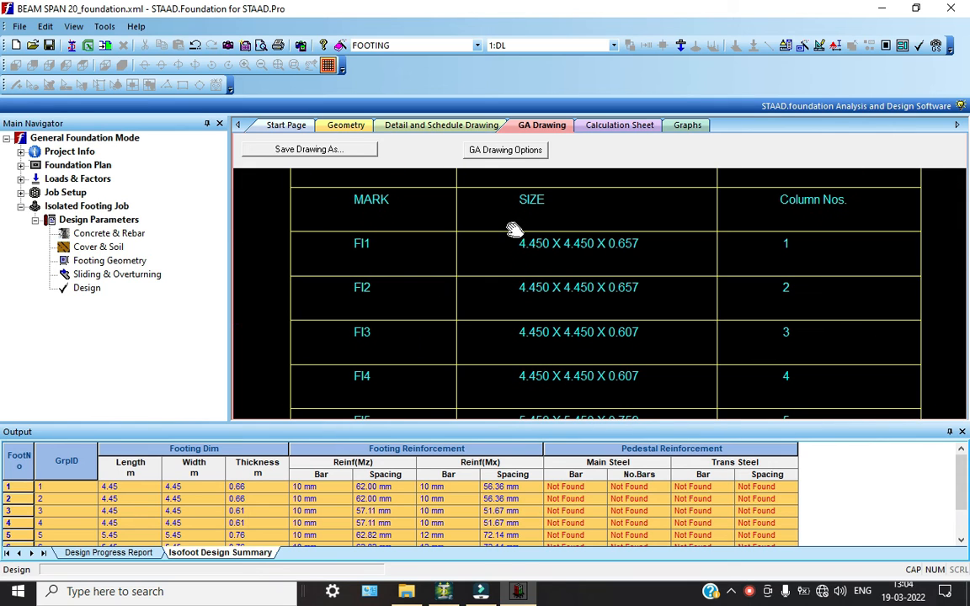
left_click(770, 593)
left_click(917, 489)
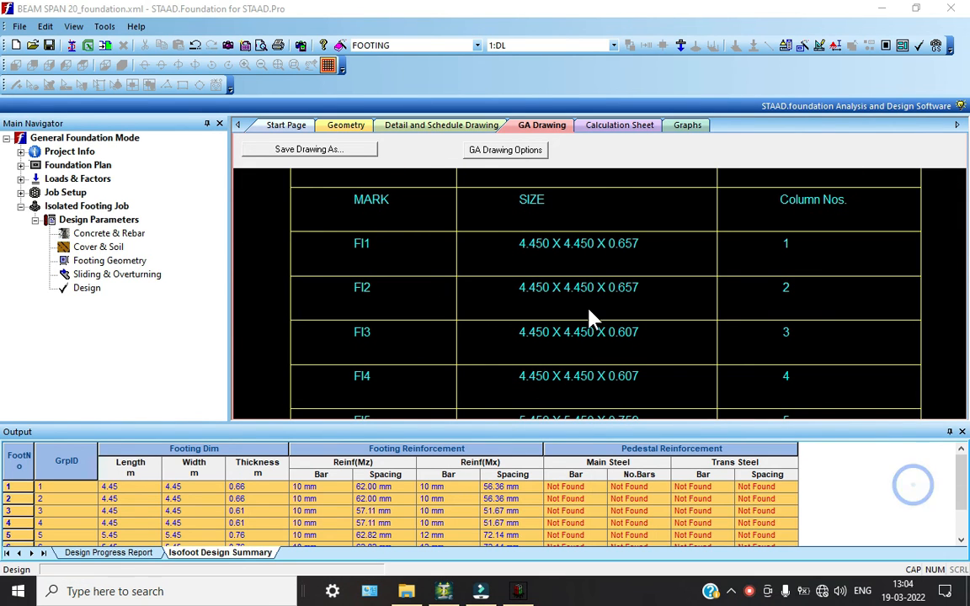
scroll(589, 316, "down", 5)
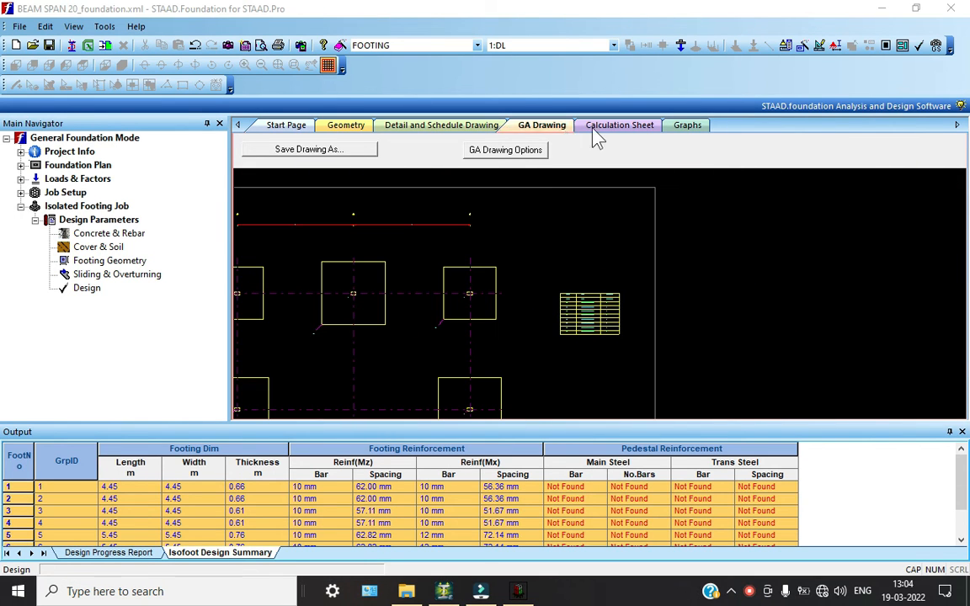
left_click(606, 127)
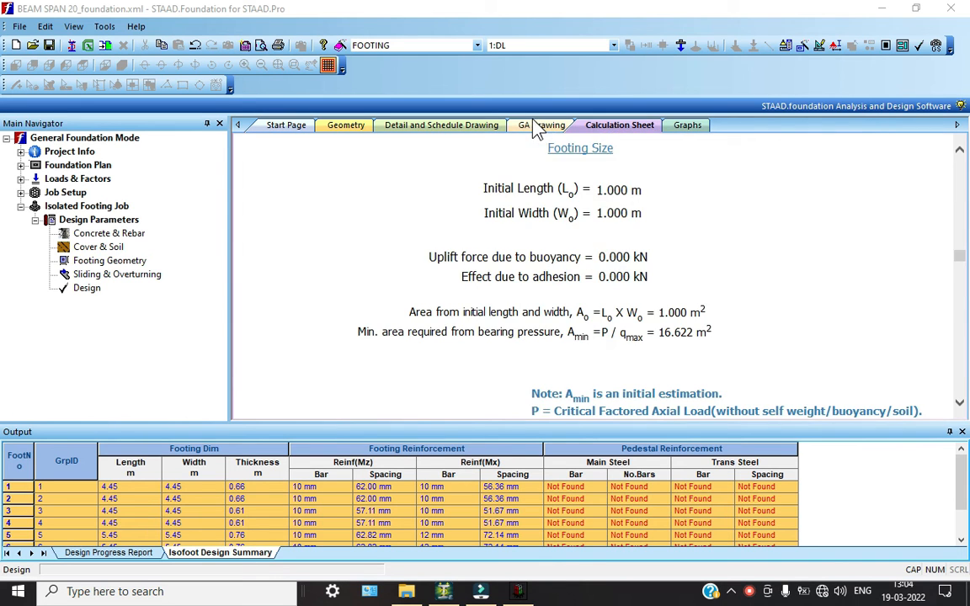
Step: Check the file formats available for saving the GA drawing and cancel both the save and the print output
left_click(537, 128)
left_click(324, 150)
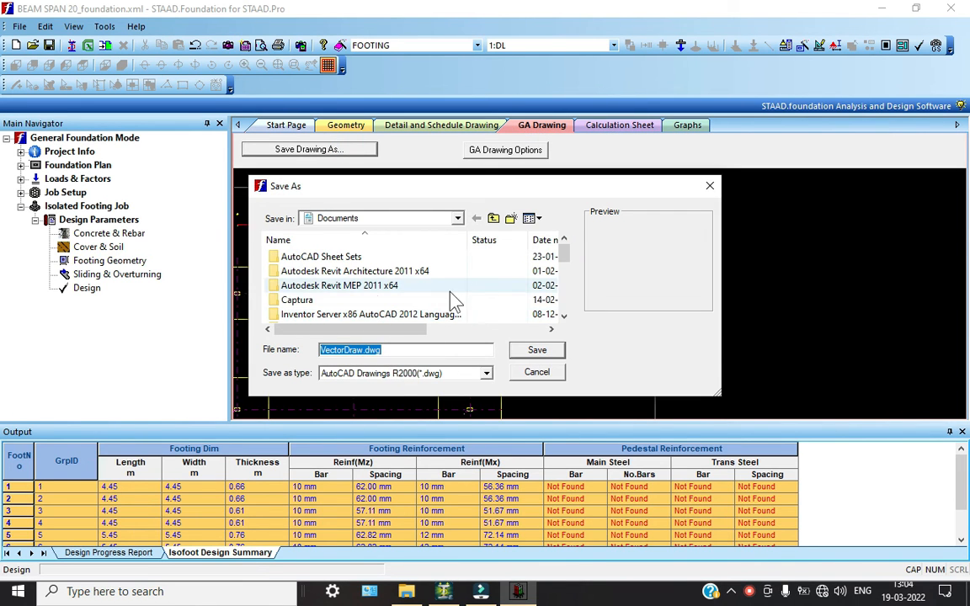
left_click(487, 374)
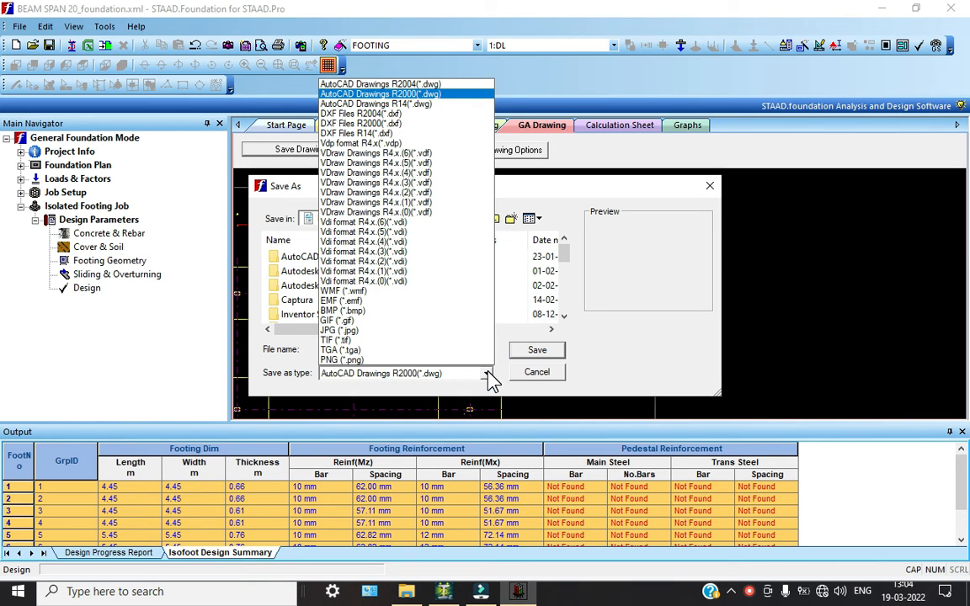
left_click(487, 375)
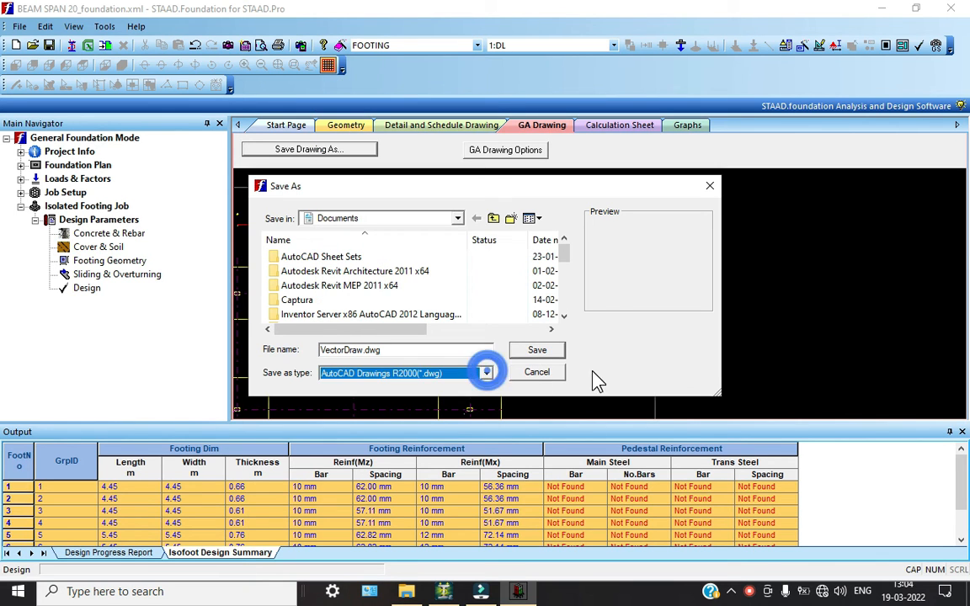
left_click(536, 372)
scroll(561, 320, "up", 6)
scroll(554, 335, "down", 12)
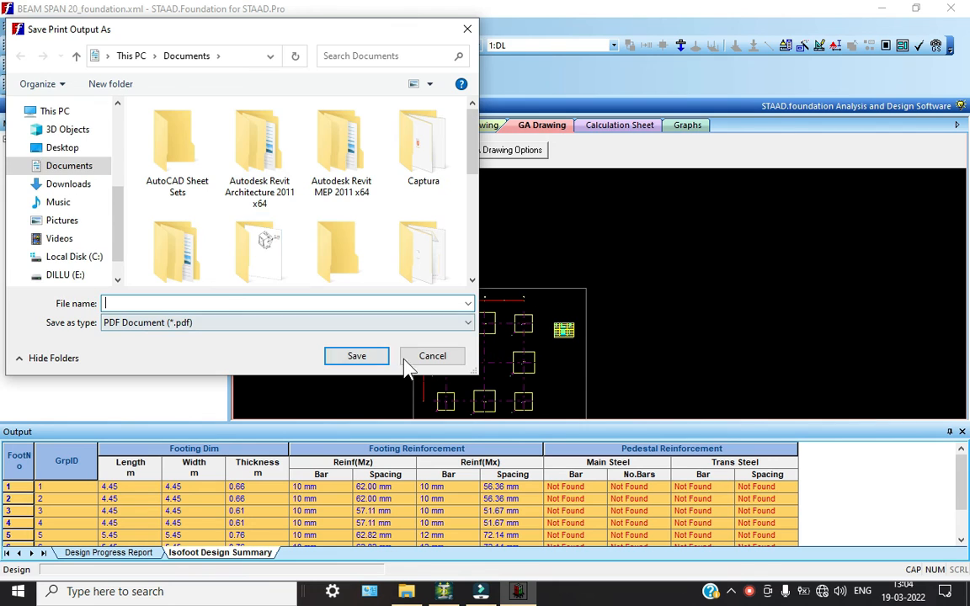
left_click(429, 358)
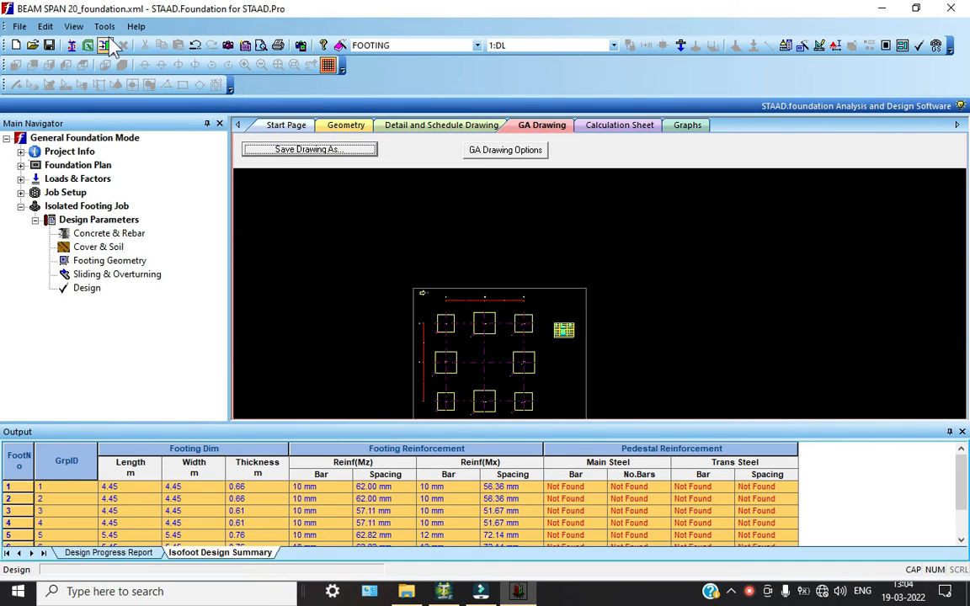
Step: Return to footing 1's detail drawing and examine the column dimensions in its plan
scroll(478, 286, "up", 4)
scroll(480, 287, "down", 12)
middle_click_drag(479, 287, 437, 264)
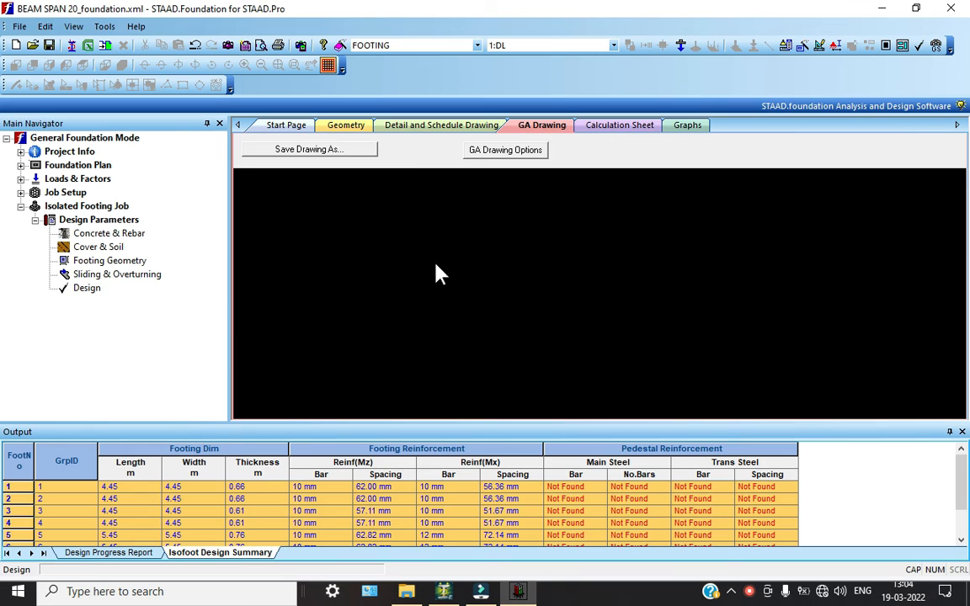
left_click(419, 127)
scroll(595, 337, "up", 3)
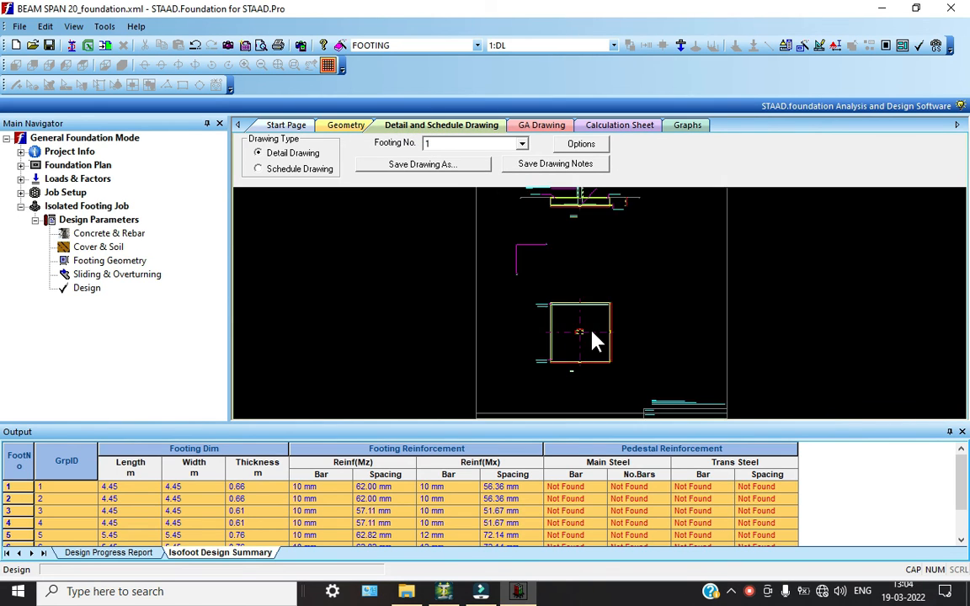
scroll(559, 325, "up", 2)
scroll(516, 336, "up", 5)
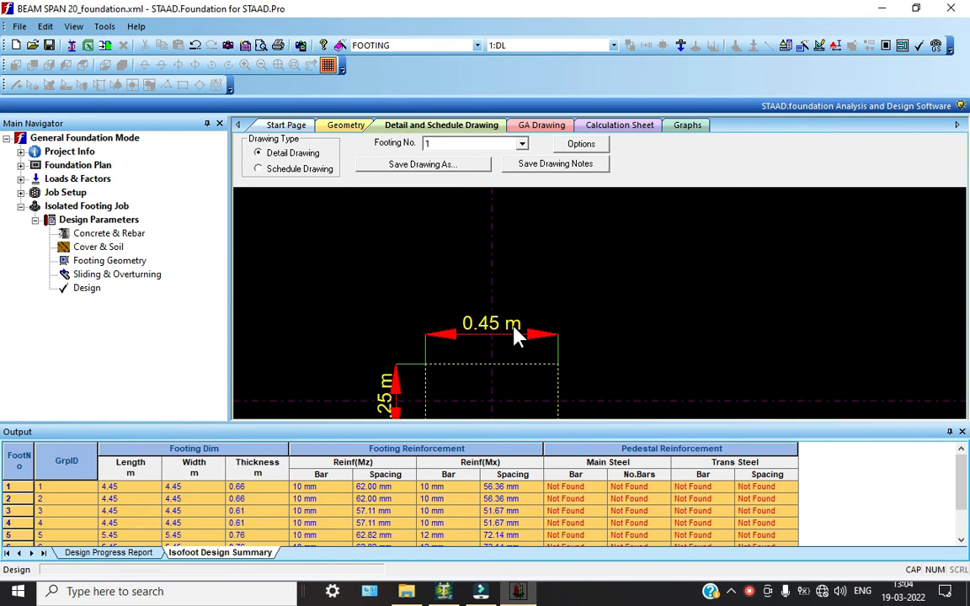
scroll(517, 337, "down", 3)
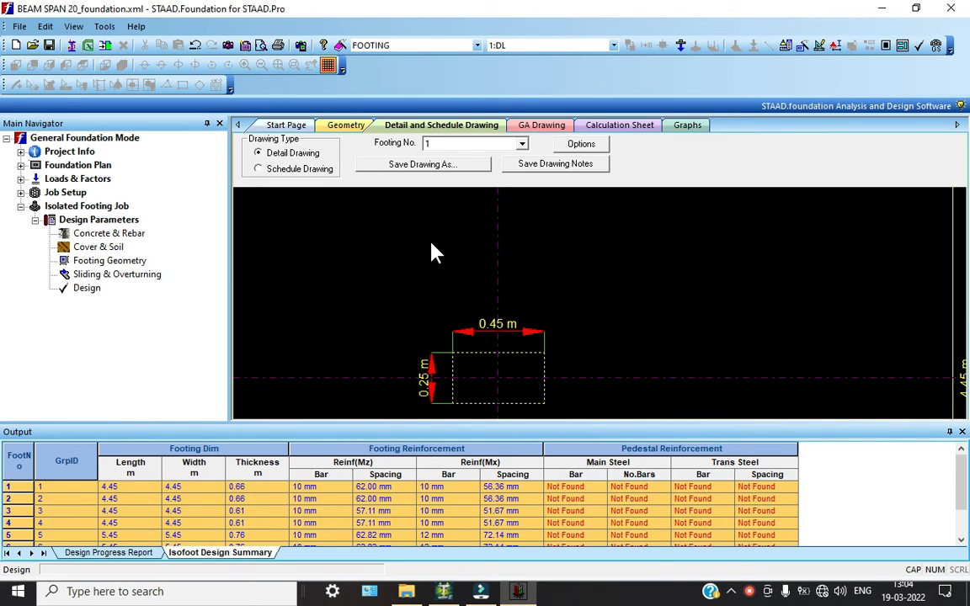
Step: Start a STAAD.Pro file import, save the changes to BEAM SPAN 20_foundation.xml, and cancel the import
left_click(105, 45)
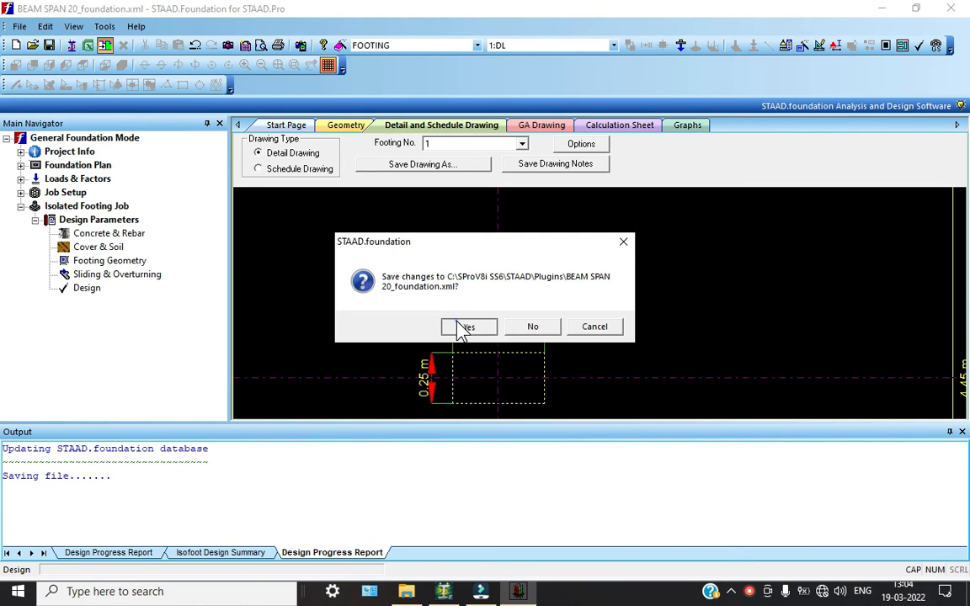
left_click(463, 327)
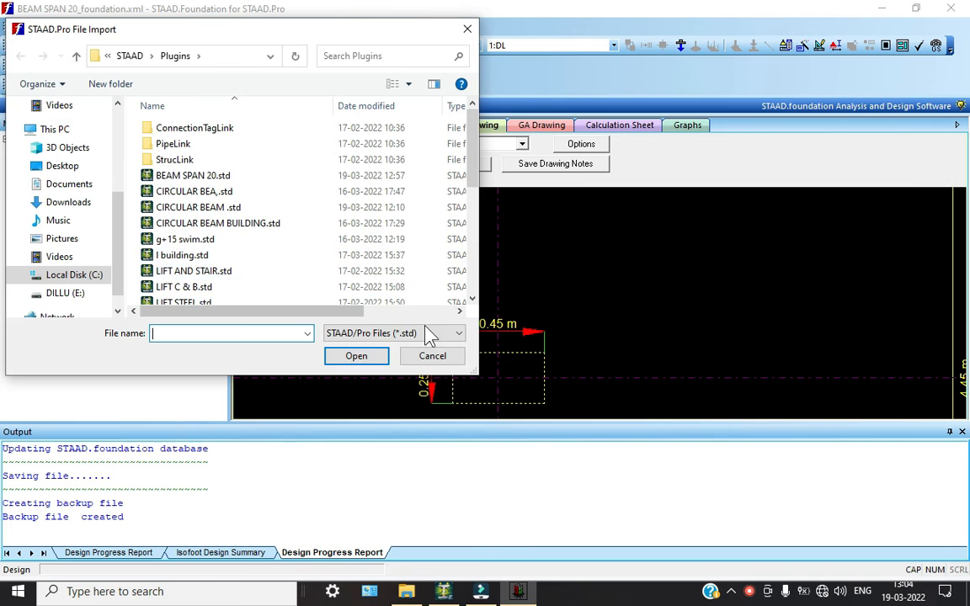
left_click(430, 356)
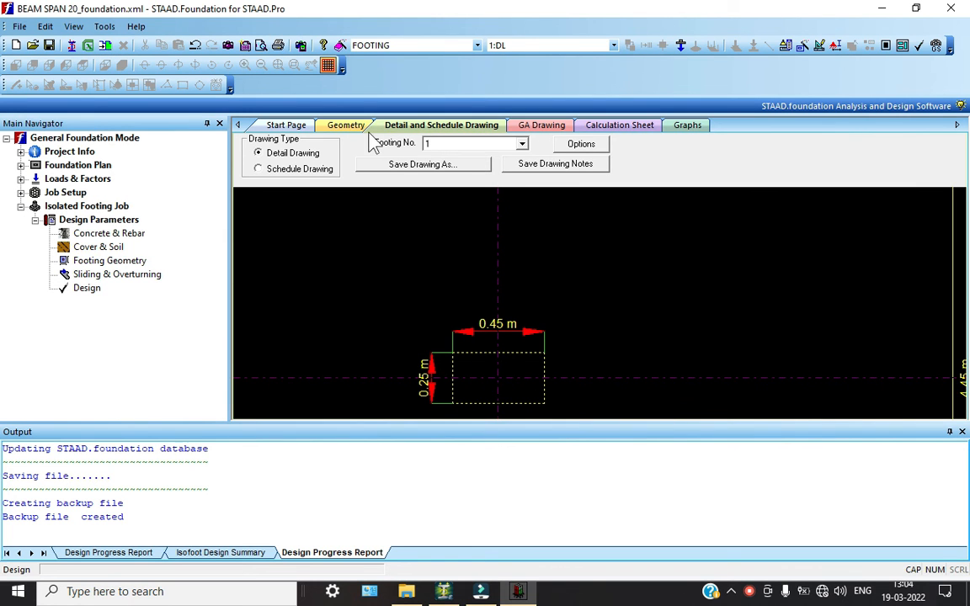
Step: Review the footing calculation sheet from the final footing size through corner pressures, overturning and sliding stability, and moment checks to the shear calculation
left_click(592, 126)
scroll(507, 278, "down", 6)
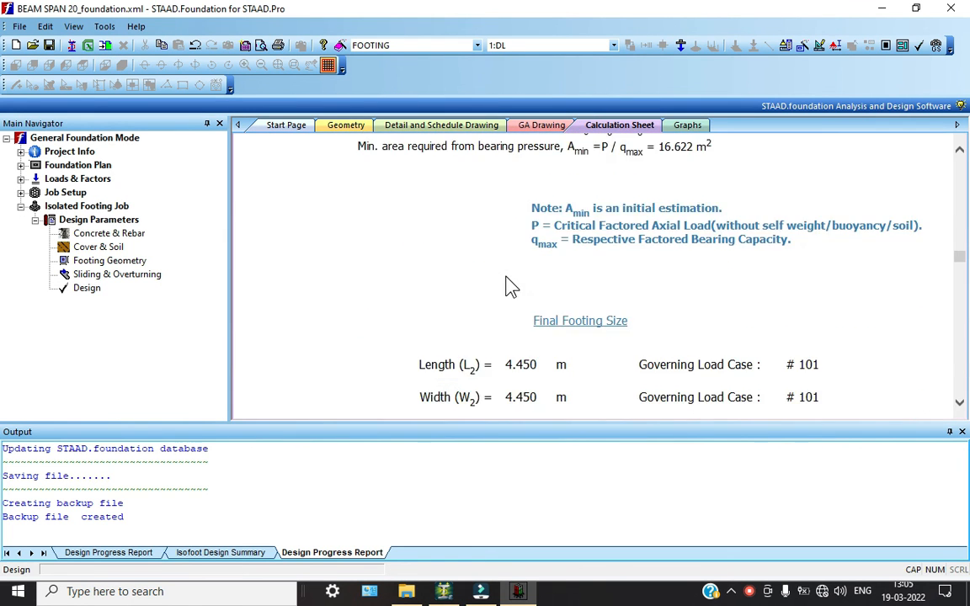
scroll(527, 296, "down", 3)
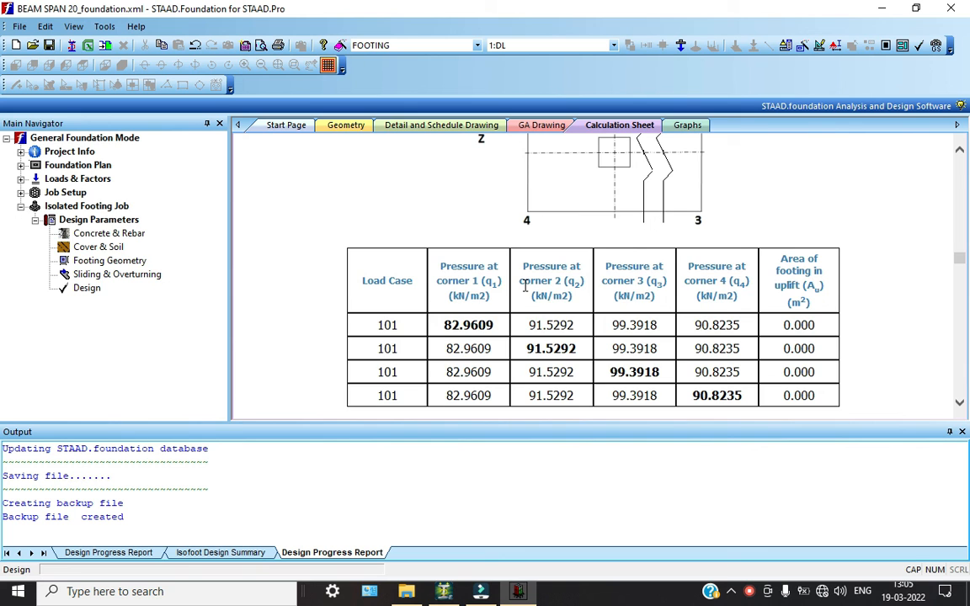
scroll(636, 261, "up", 1)
scroll(634, 265, "down", 6)
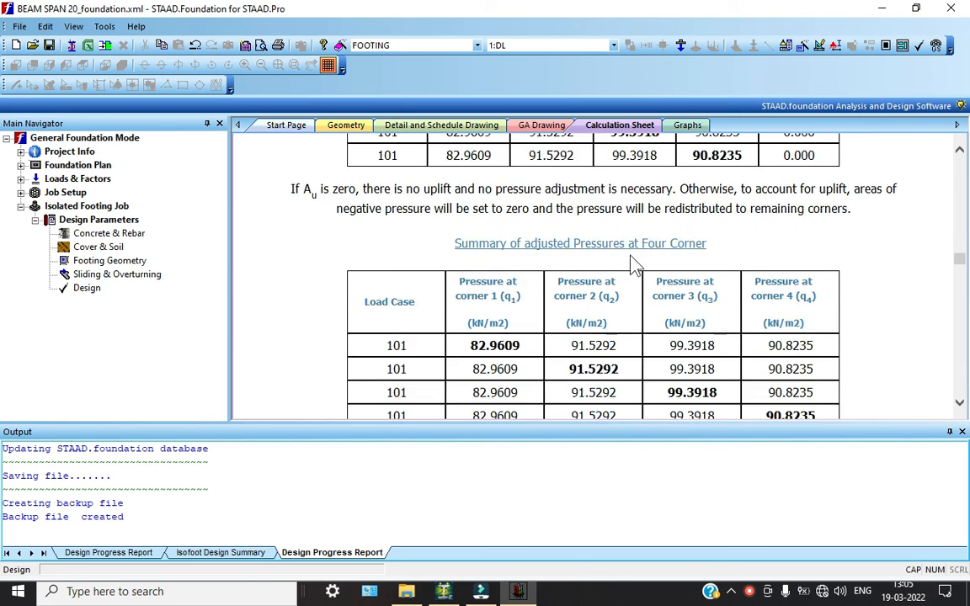
left_click_drag(526, 278, 537, 298)
scroll(538, 297, "down", 6)
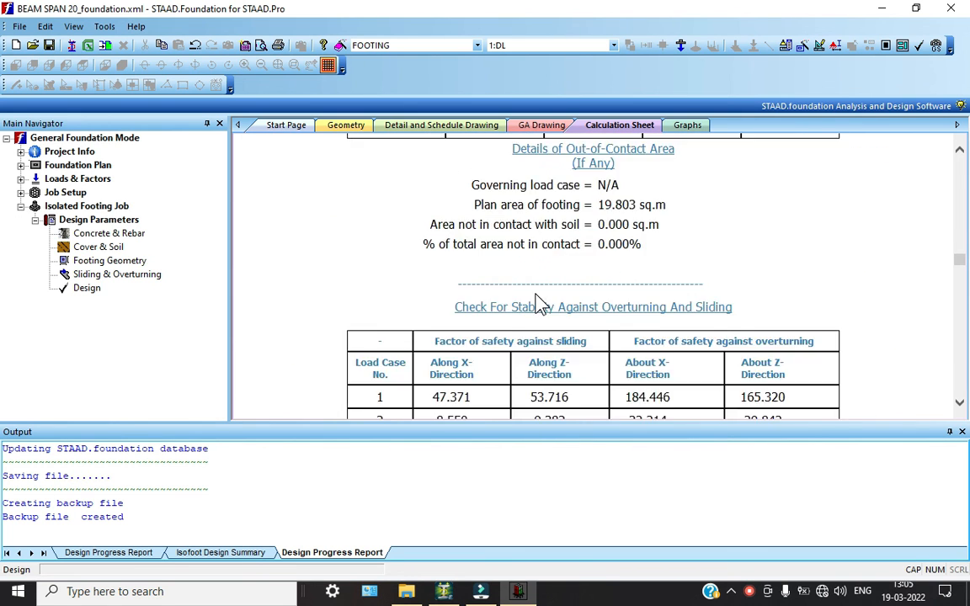
scroll(536, 295, "down", 15)
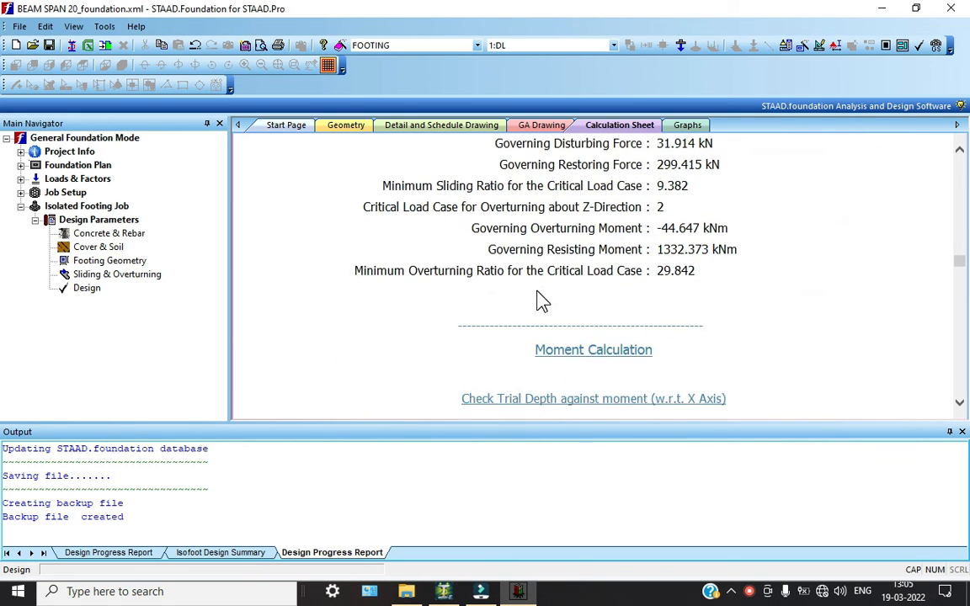
scroll(539, 301, "down", 12)
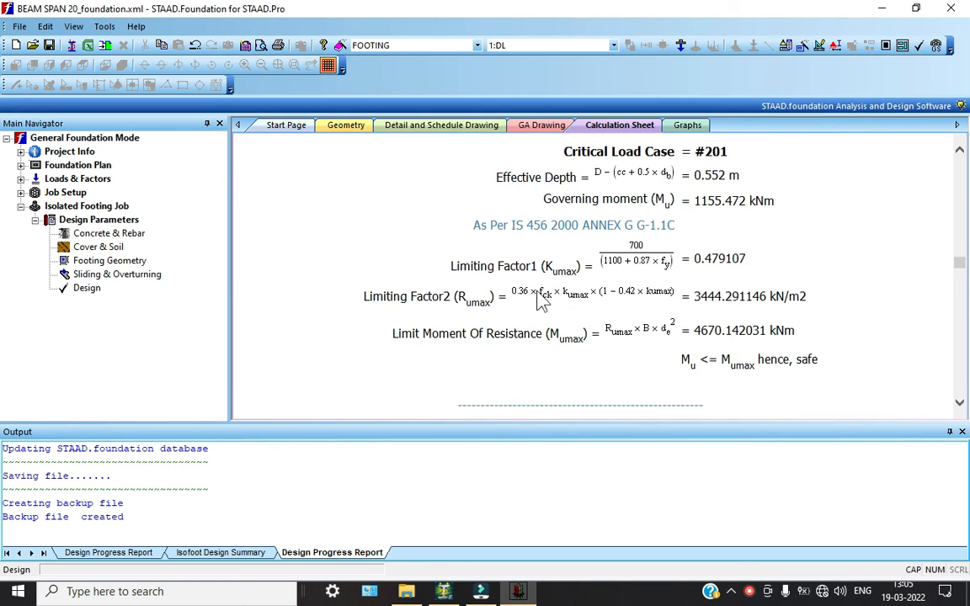
scroll(762, 258, "down", 5)
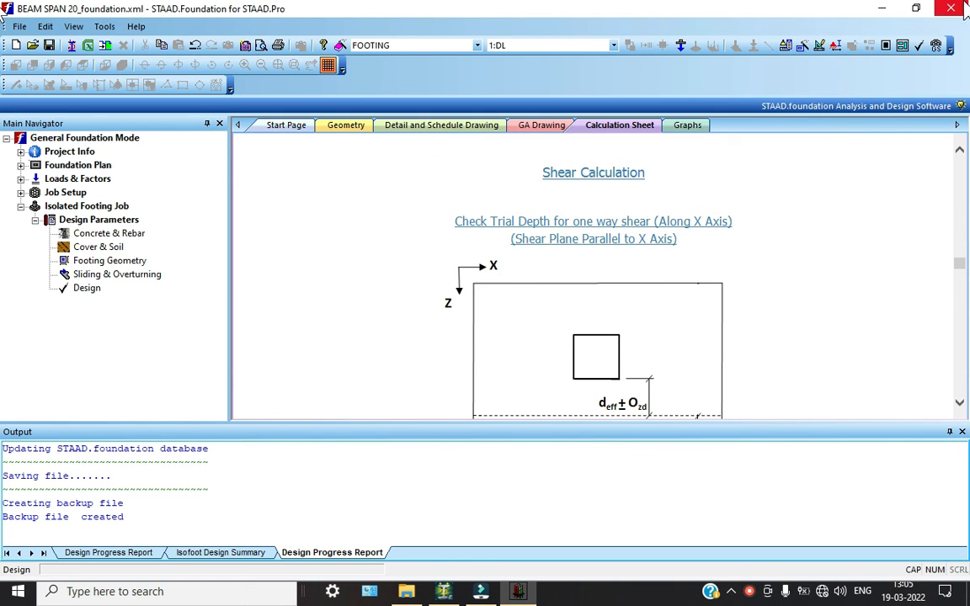
Step: Close STAAD.foundation and display the BEAM SPAN 20 frame in STAAD.Pro as a maximized 3D rendered view
left_click(469, 328)
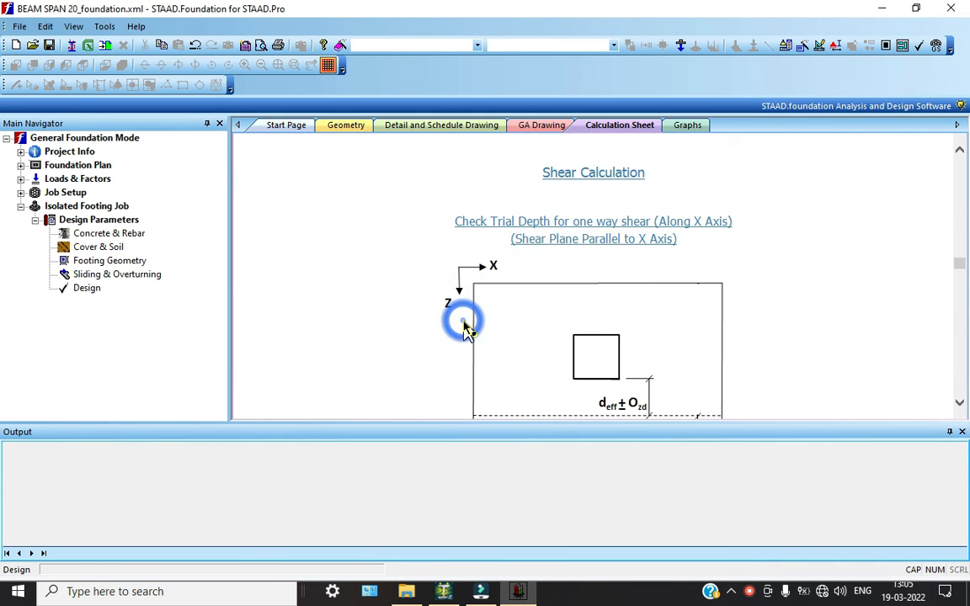
left_click(473, 68)
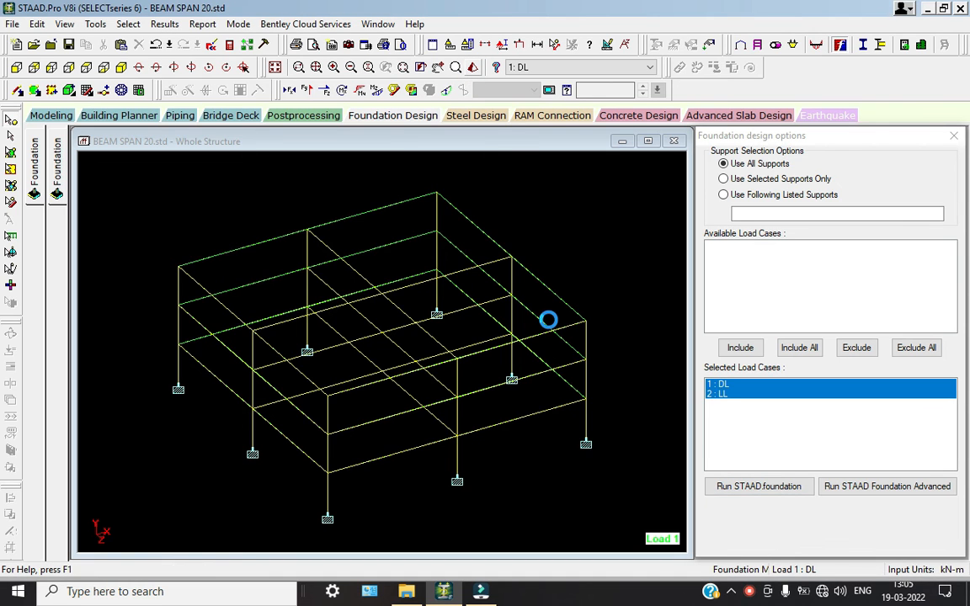
left_click_drag(600, 224, 473, 138)
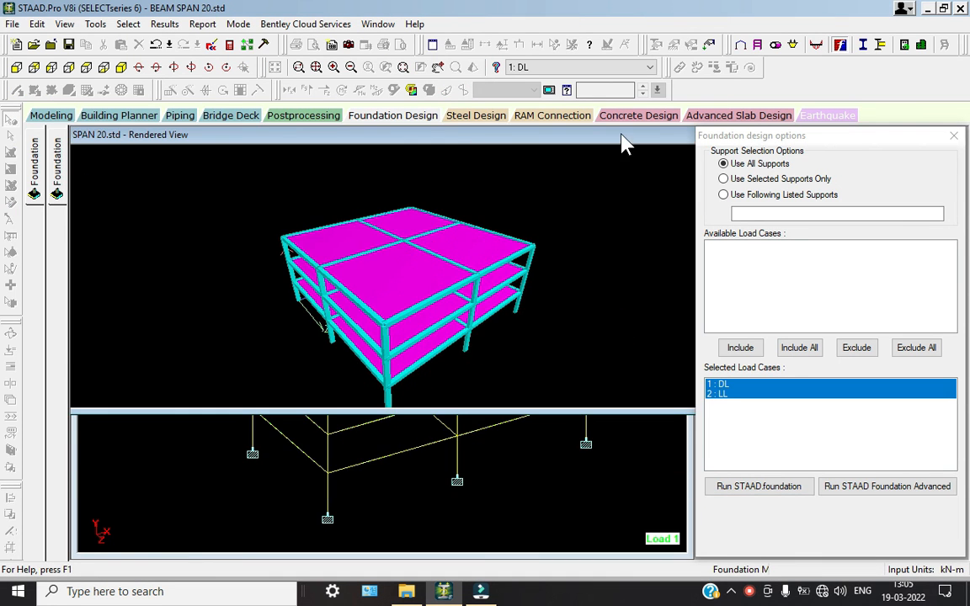
left_click_drag(622, 136, 390, 213)
left_click(505, 214)
left_click_drag(557, 305, 1, 80)
Step: Leave the foundation design options for Modeling mode and inspect the rendered frame from another side
left_click(949, 136)
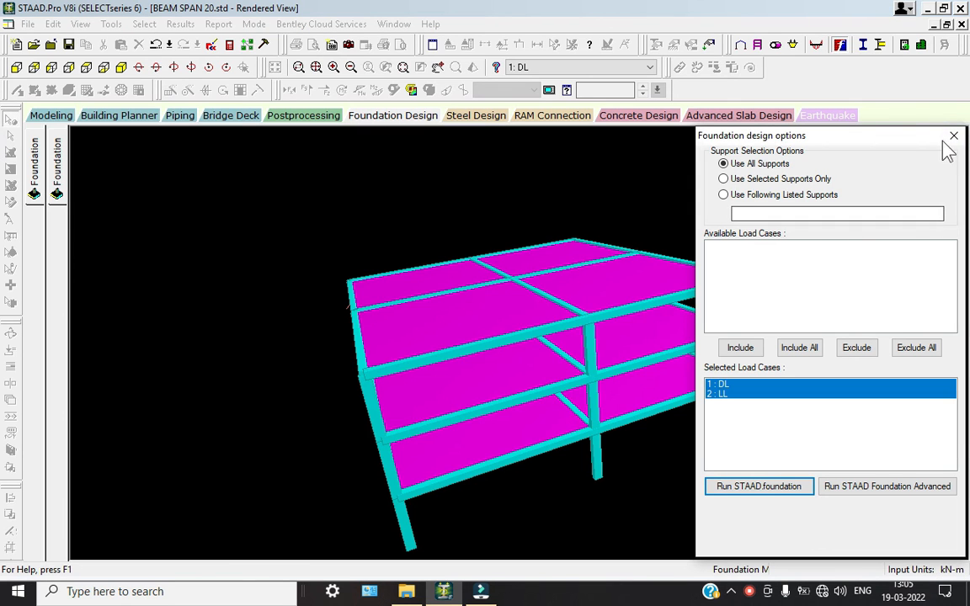
left_click(954, 136)
left_click(52, 116)
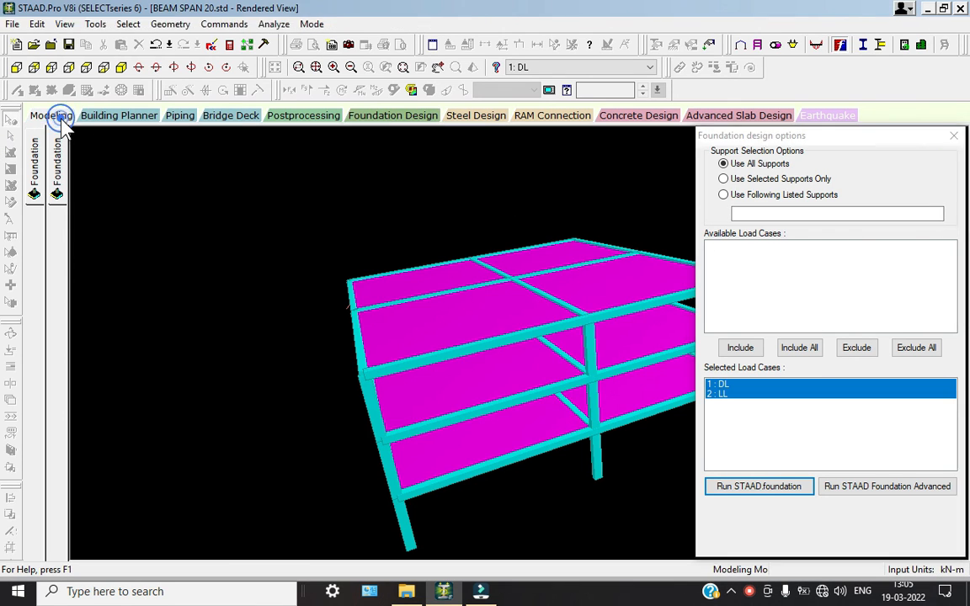
left_click(475, 68)
left_click(898, 260)
left_click_drag(691, 265, 658, 447)
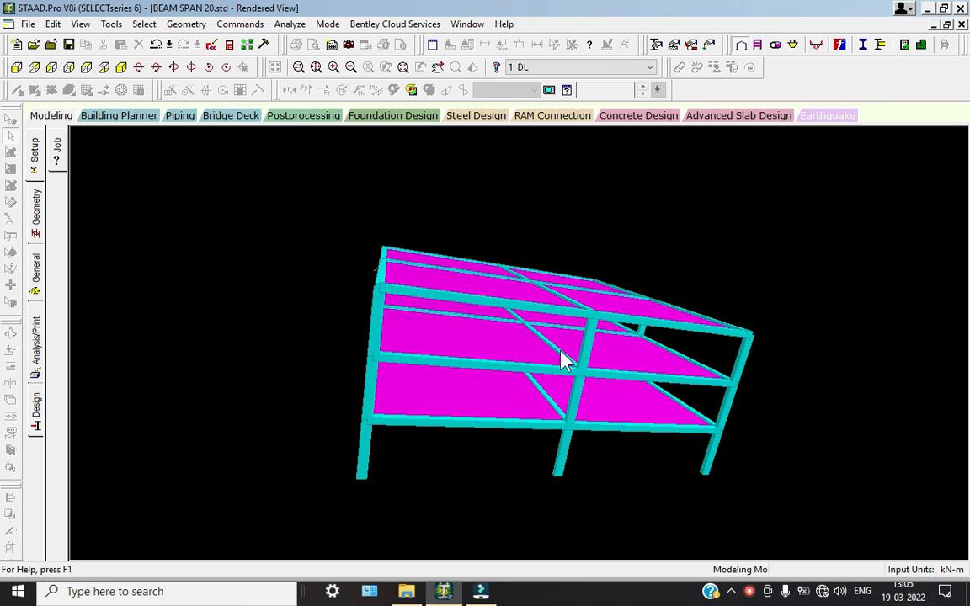